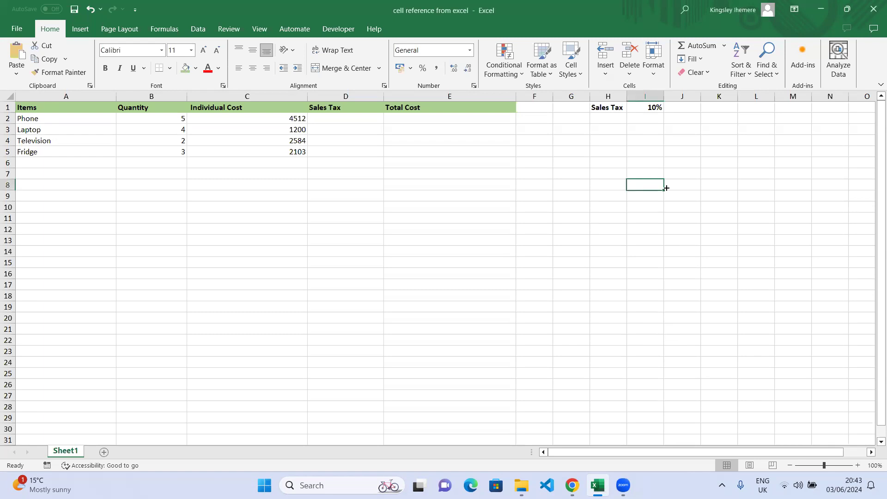
# Enter the value 15 in cell K6
pyautogui.click(724, 165)
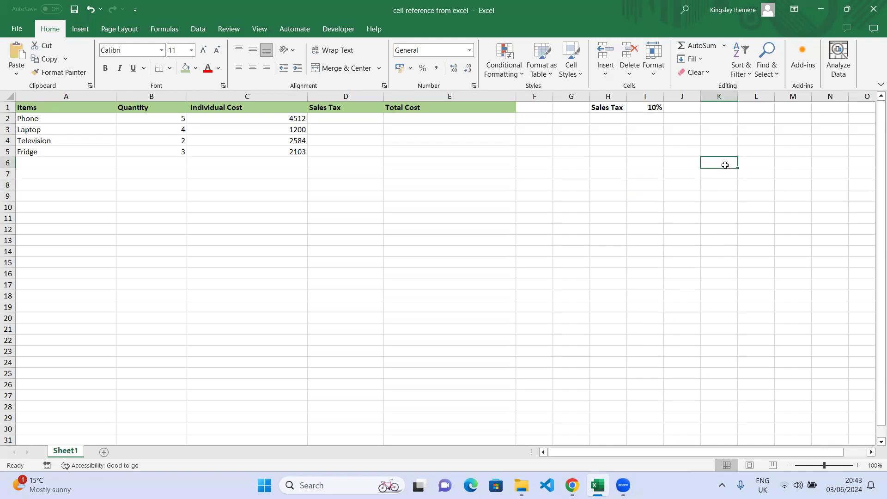
pyautogui.write('15')
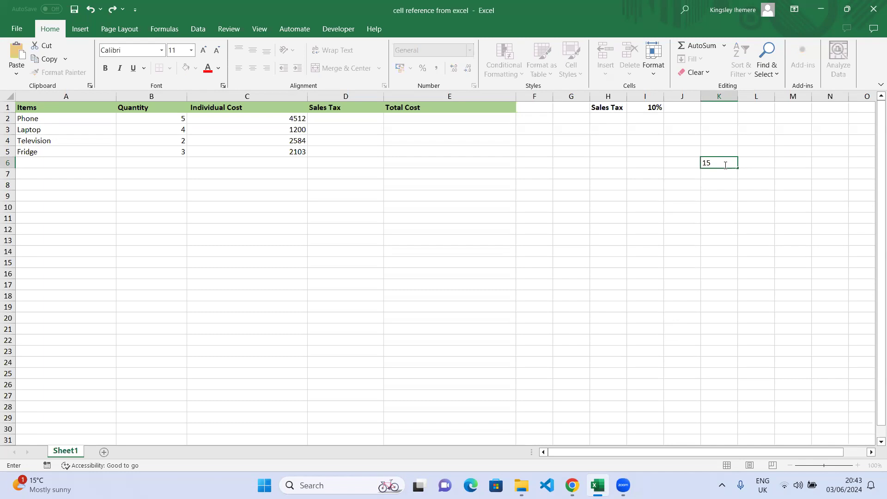
pyautogui.press('Tab')
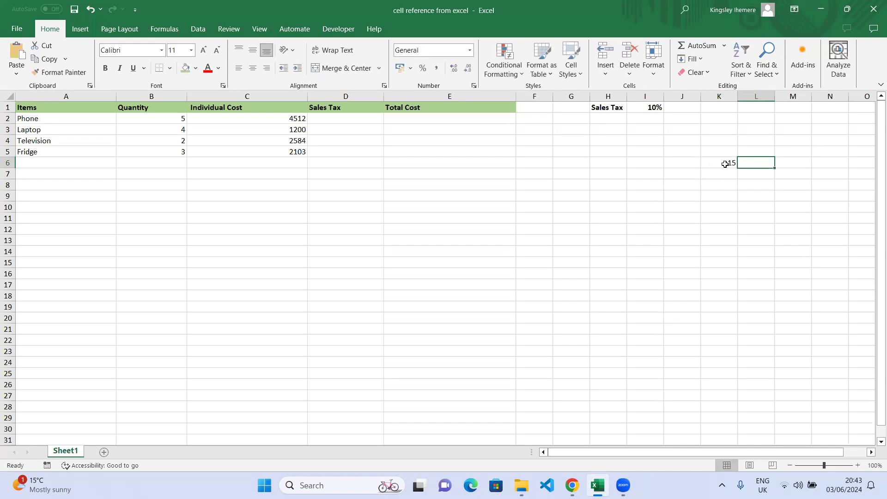
# Give K6 a light blue fill and make its 15 bold
pyautogui.click(725, 164)
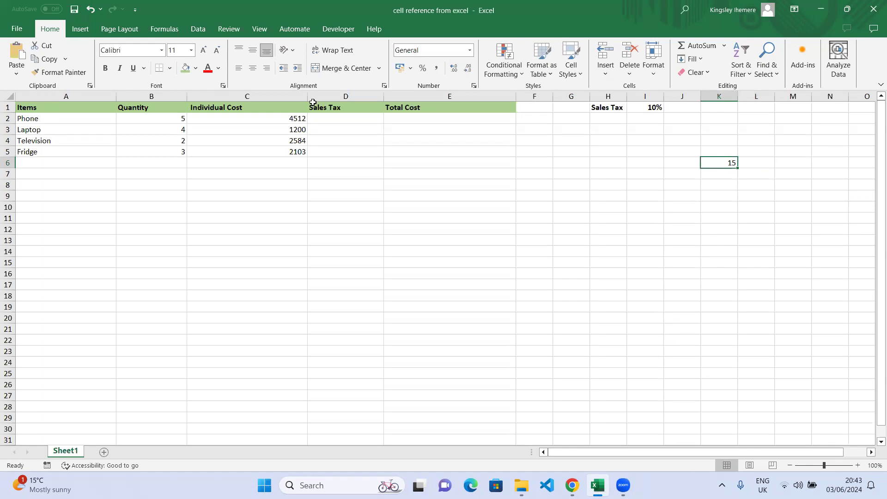
pyautogui.click(195, 69)
pyautogui.click(239, 194)
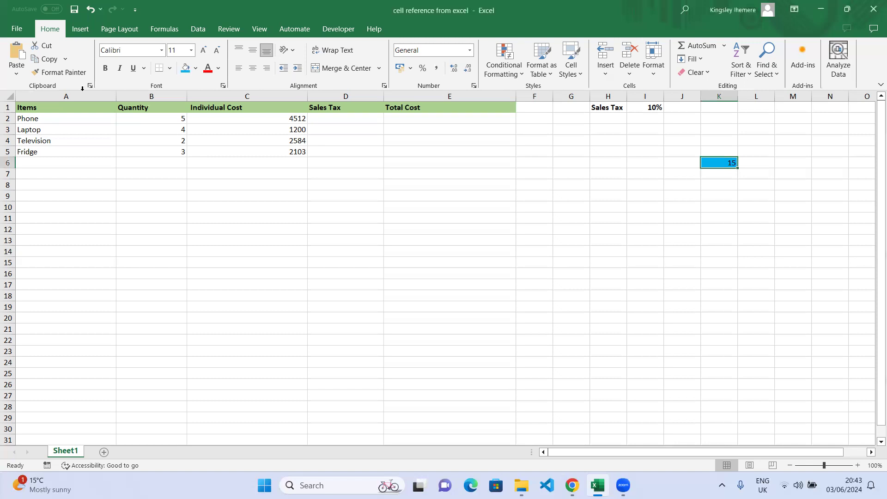
pyautogui.click(720, 175)
pyautogui.click(718, 162)
pyautogui.hotkey('ctrl', 'b')
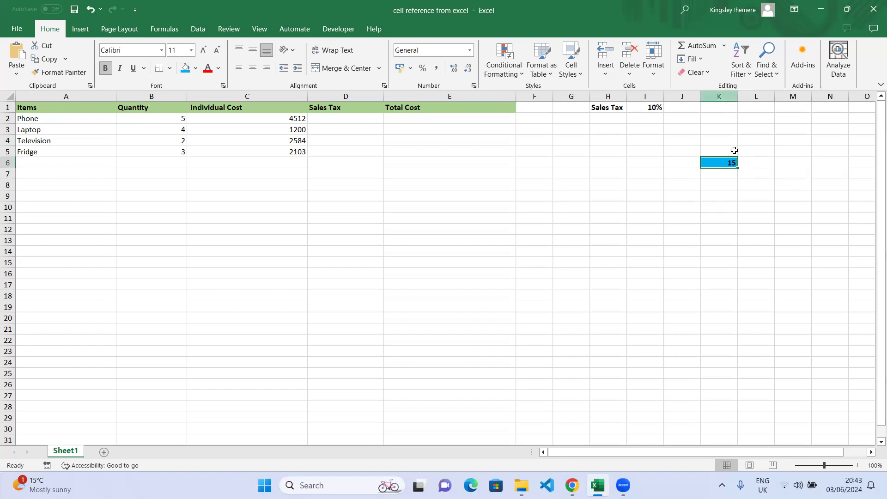
# Fill the whole of column K orange
pyautogui.click(723, 95)
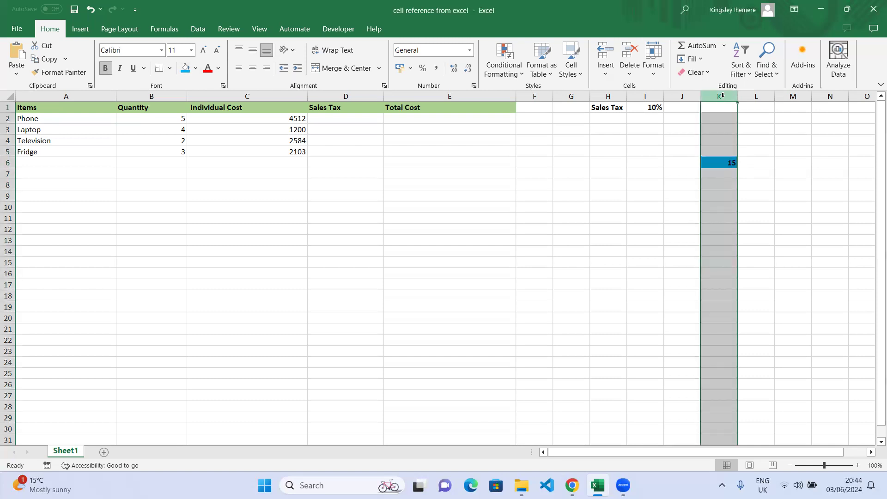
pyautogui.click(9, 163)
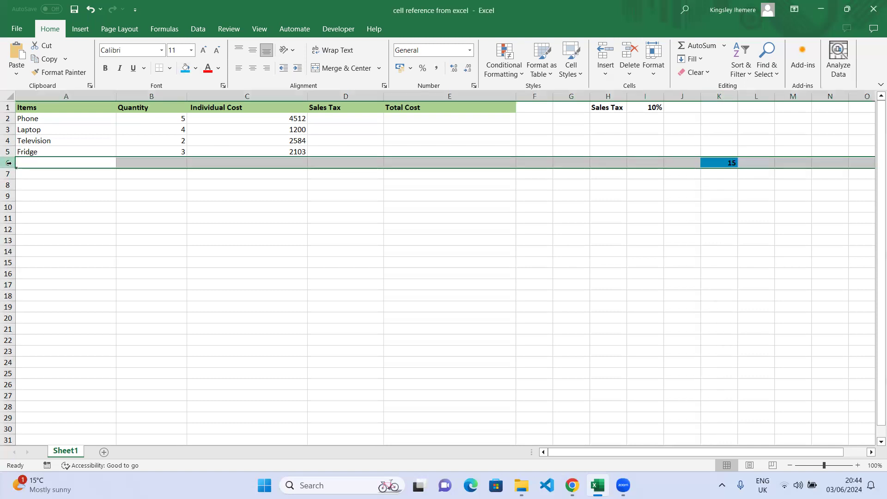
pyautogui.click(723, 95)
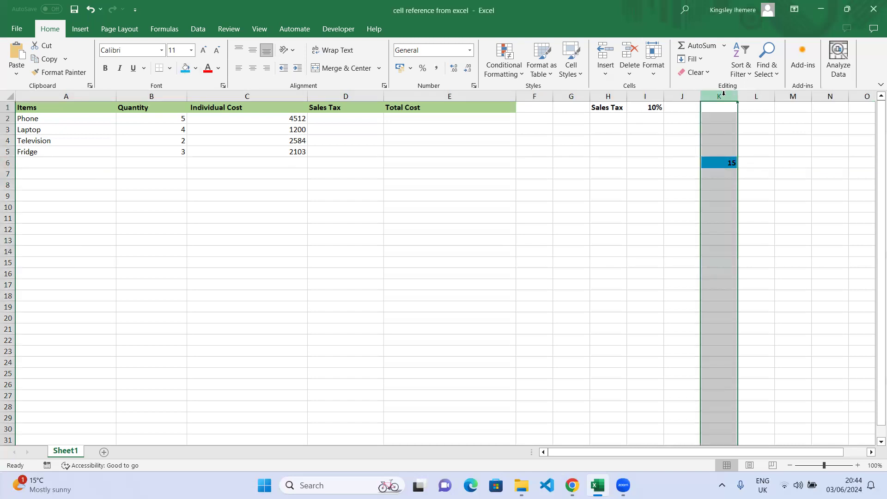
pyautogui.click(9, 163)
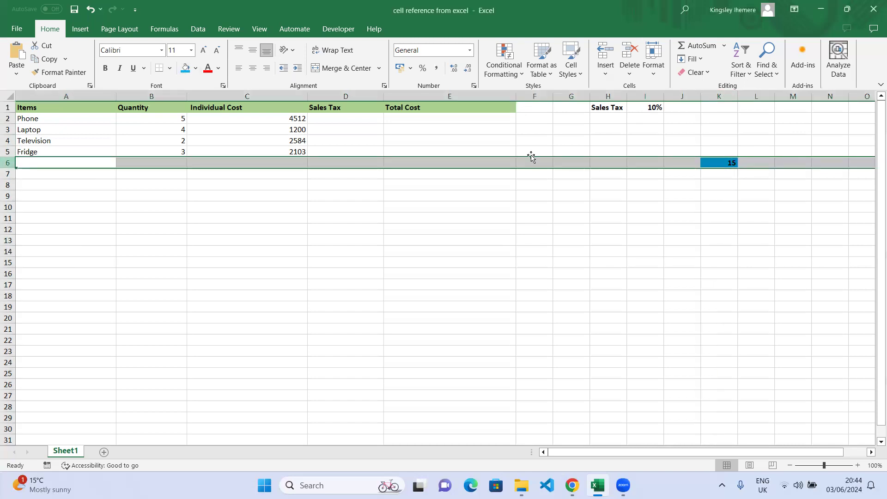
pyautogui.click(717, 96)
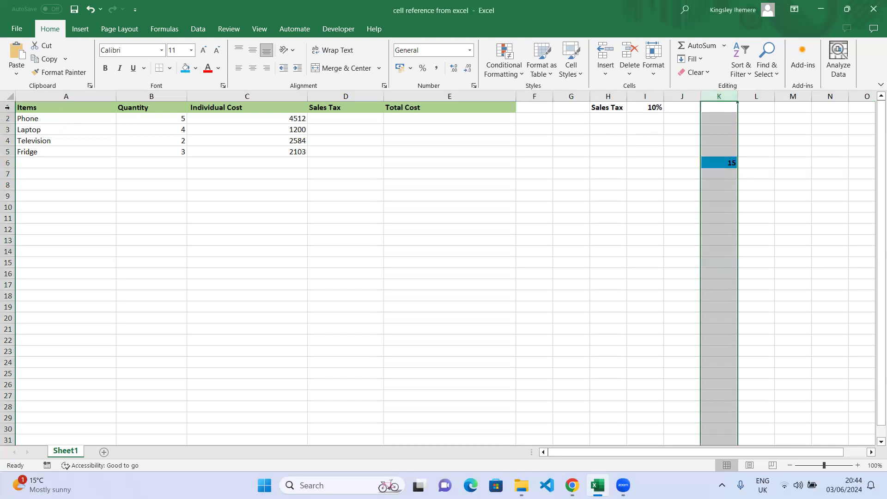
pyautogui.click(196, 68)
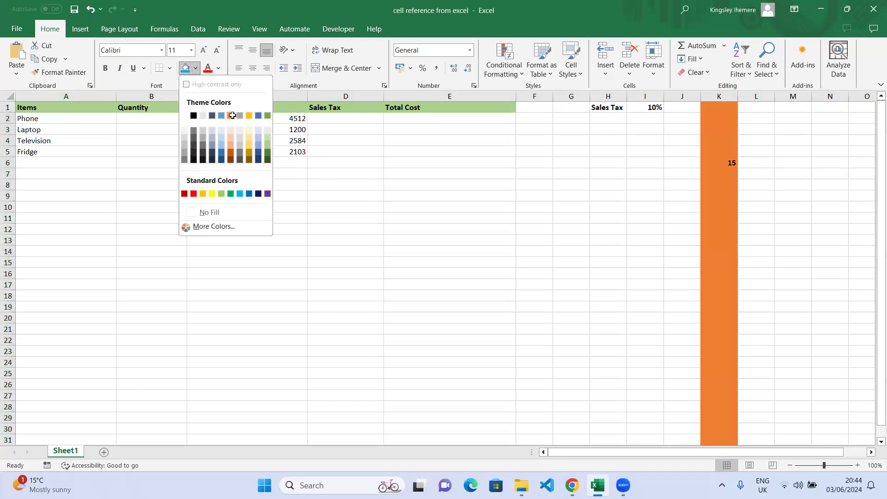
pyautogui.click(229, 116)
# Fill the whole of row 6 dark green
pyautogui.click(7, 162)
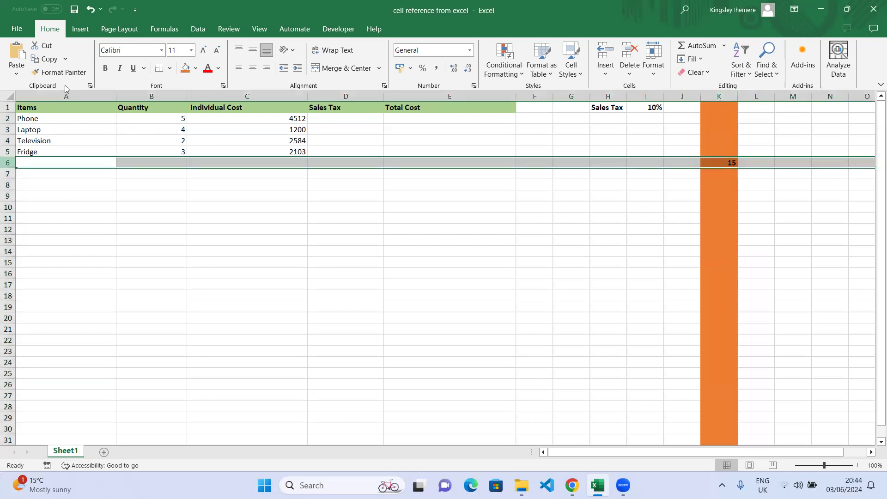
pyautogui.click(195, 69)
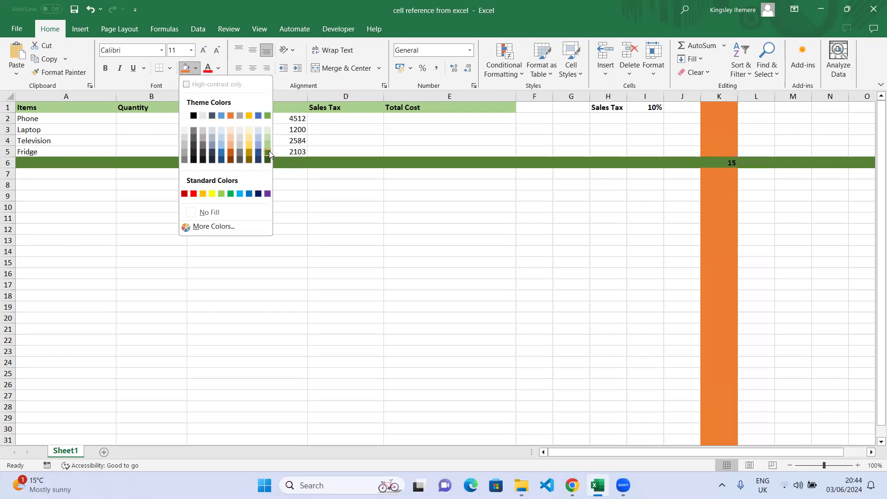
pyautogui.click(269, 150)
pyautogui.click(567, 262)
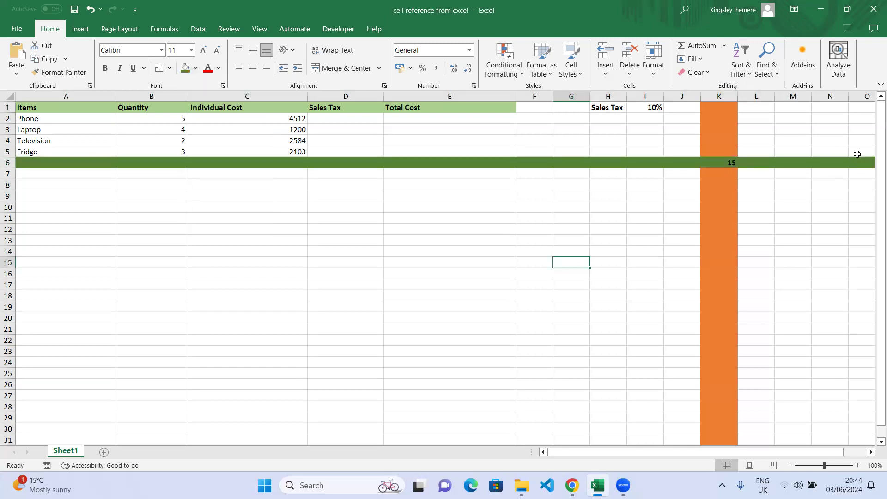
pyautogui.click(734, 172)
pyautogui.click(733, 163)
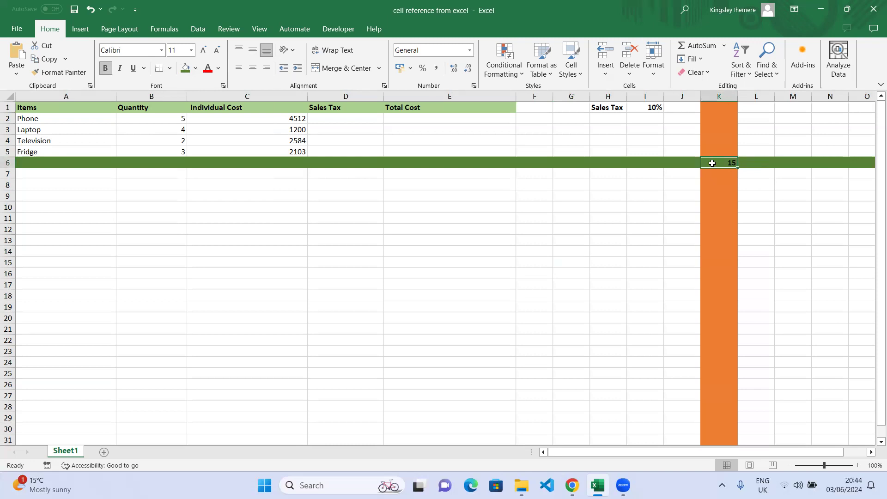
# Enter the formula =K6 in M9 so it displays 15
pyautogui.click(792, 196)
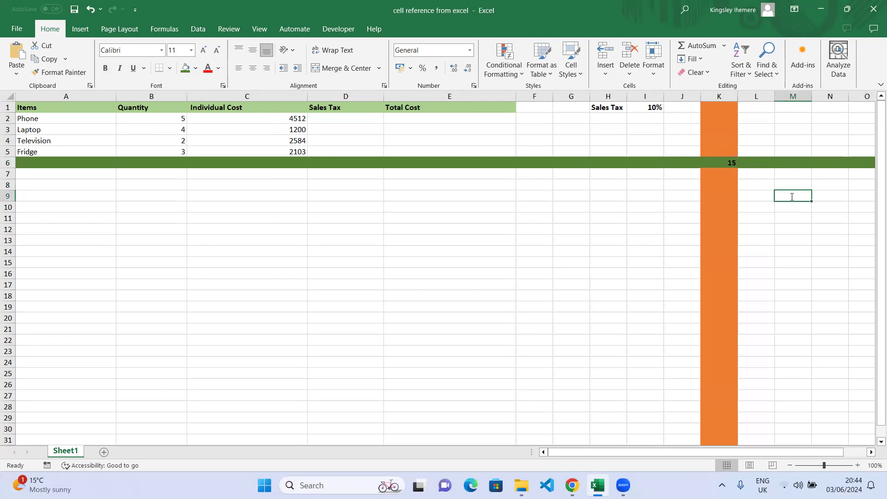
pyautogui.write('=')
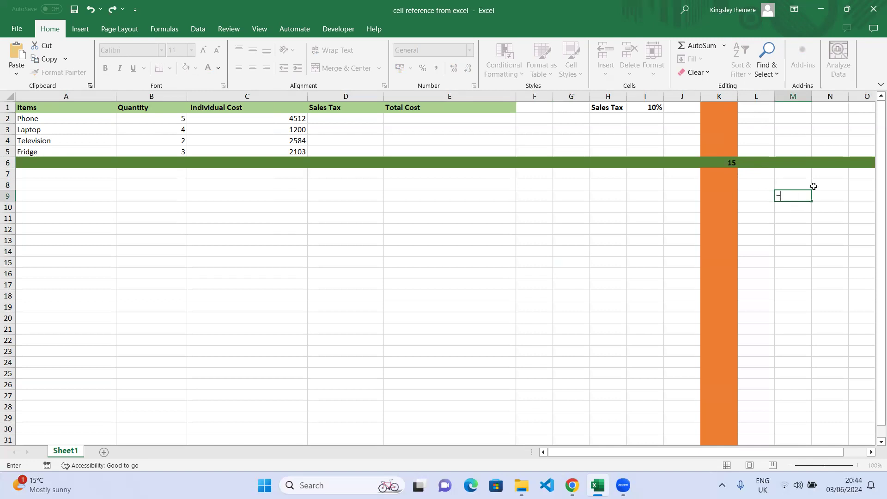
pyautogui.write('k')
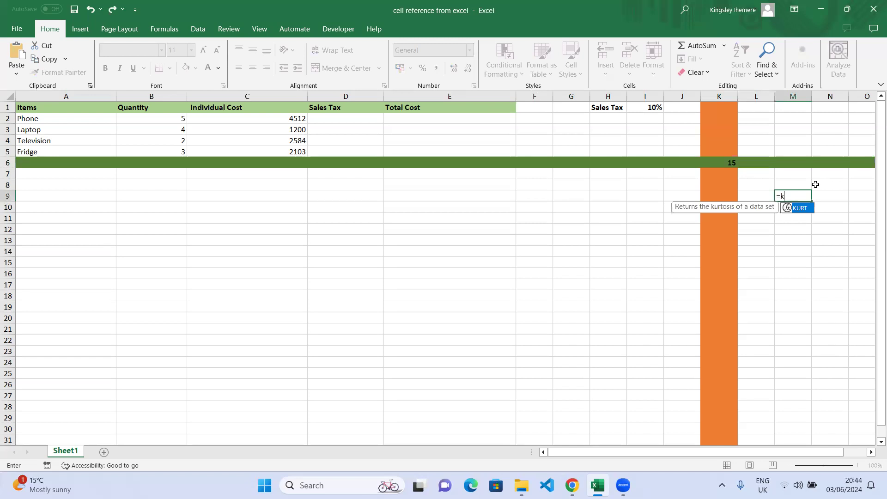
pyautogui.write('6')
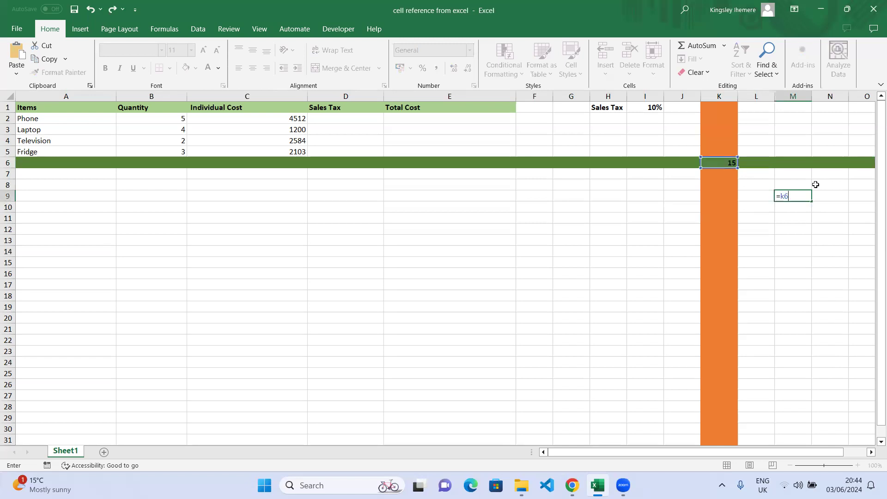
pyautogui.press('Return')
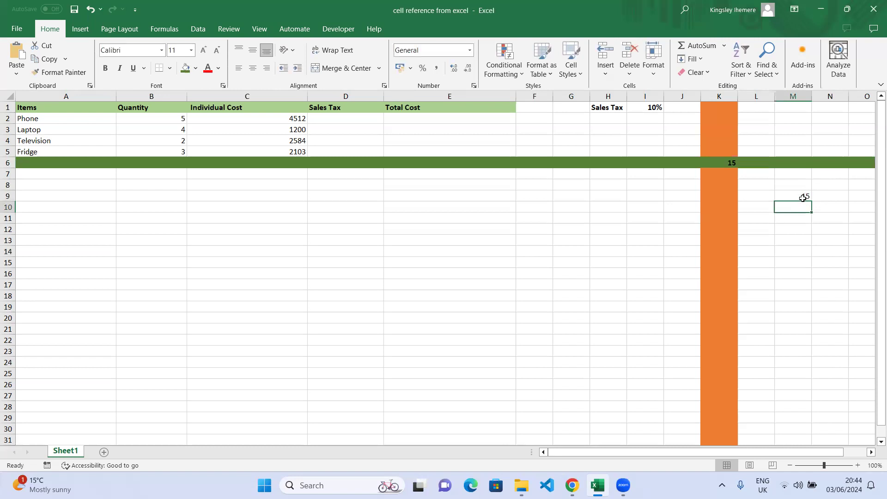
pyautogui.click(563, 219)
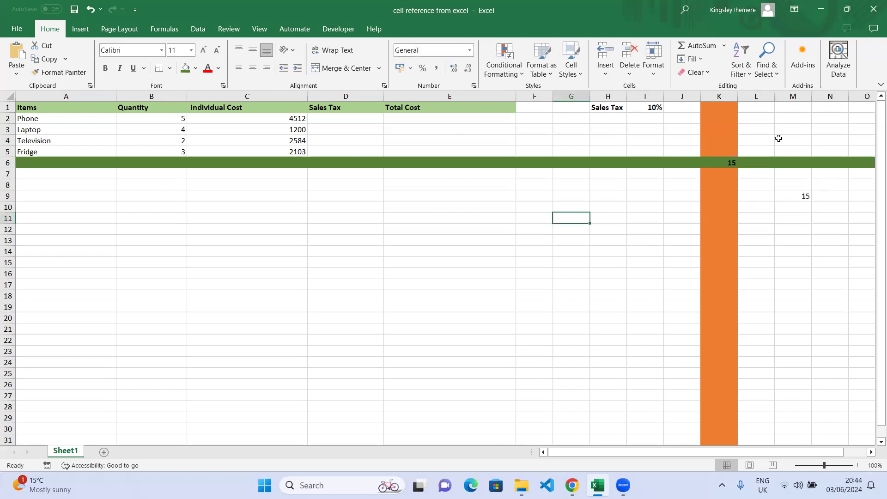
# Enter =K6 in G11 so it shows 15
pyautogui.write('=')
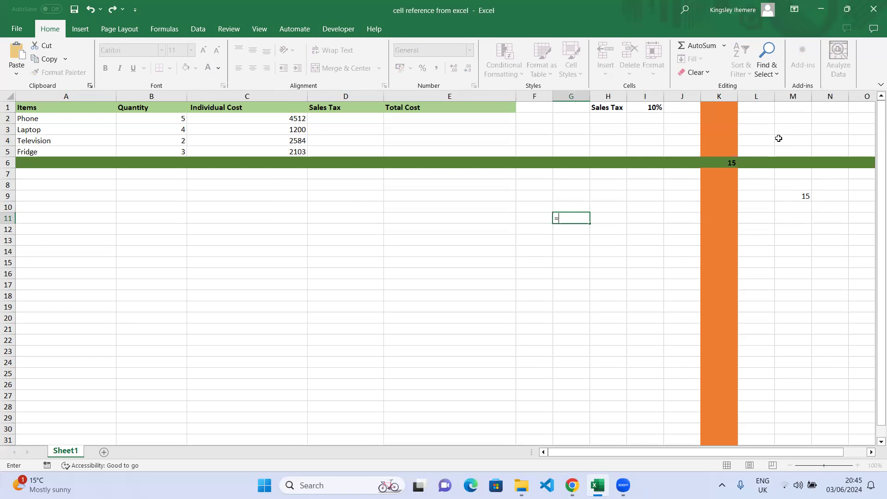
pyautogui.write('k6')
pyautogui.press('Return')
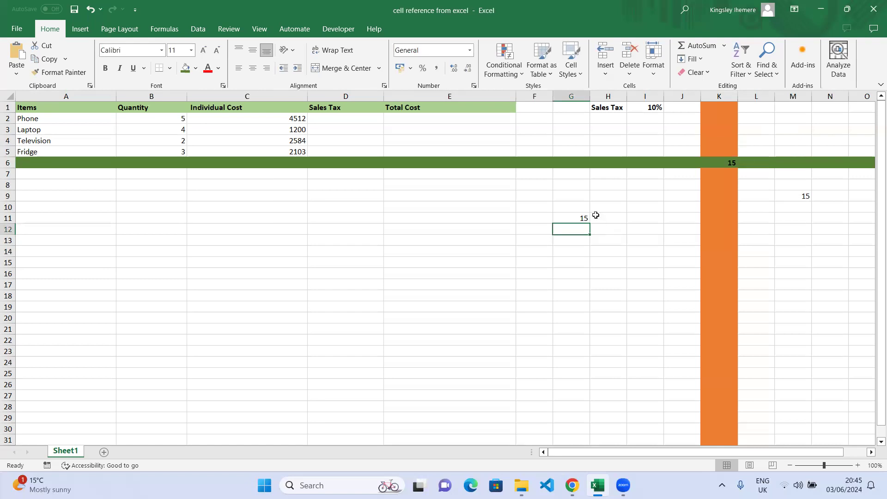
pyautogui.click(579, 218)
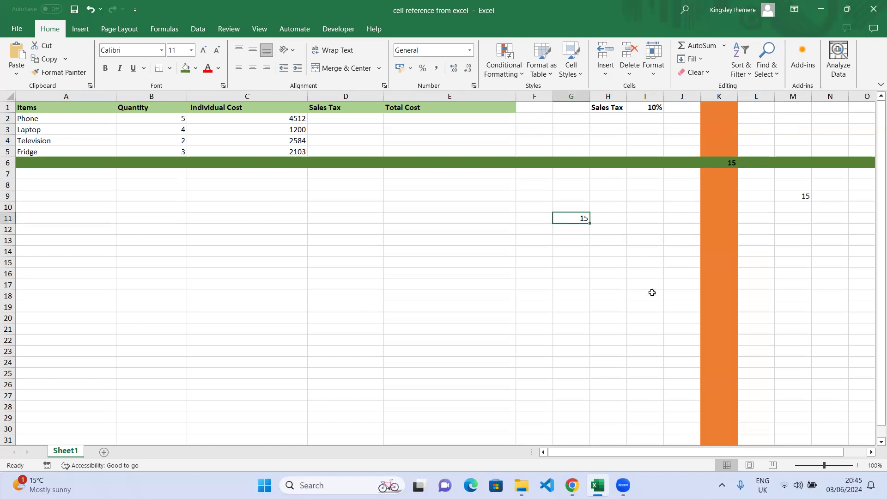
# Link I11 to G11 with the formula =G11
pyautogui.click(639, 220)
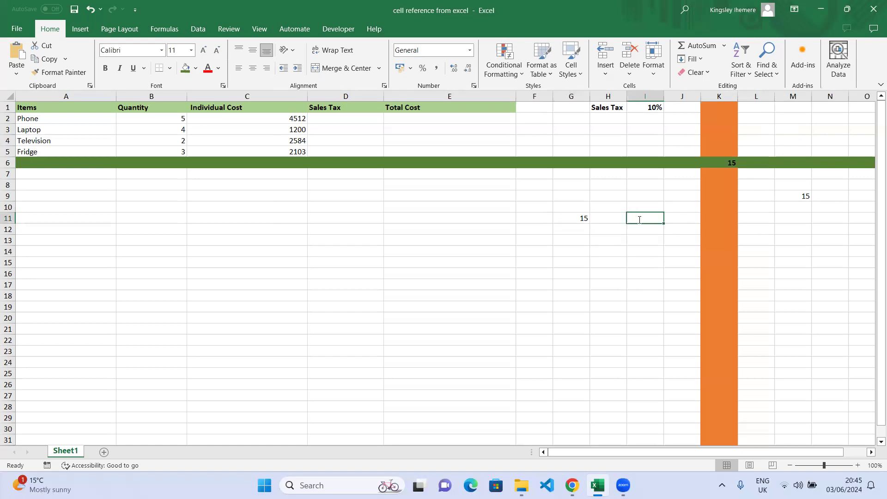
pyautogui.write('=g')
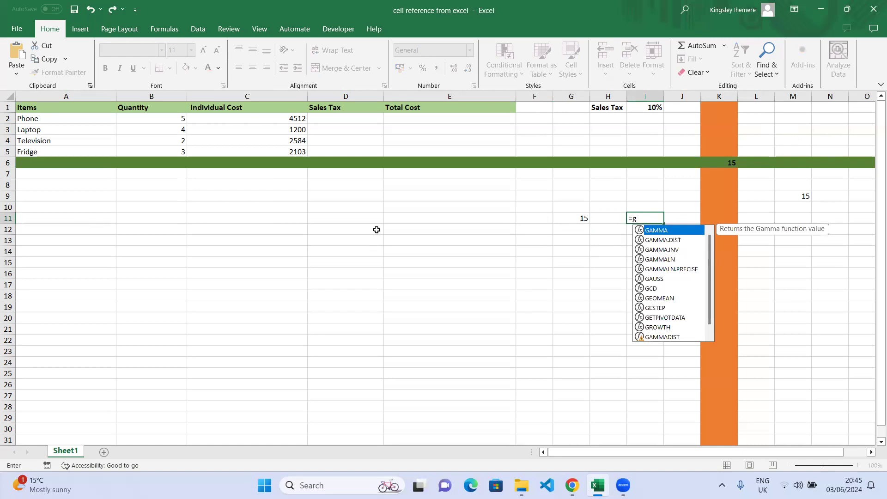
pyautogui.write('11')
pyautogui.hotkey('ctrl', 'Return')
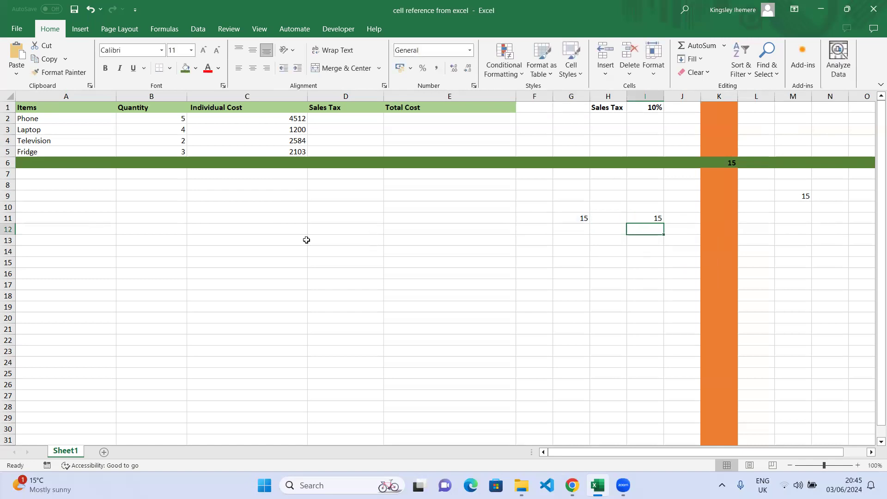
pyautogui.click(585, 221)
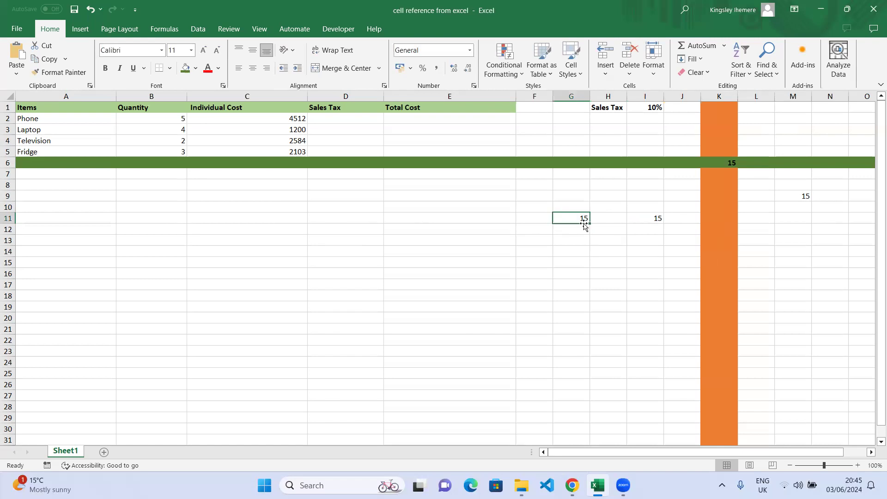
# Fill cells G11 and K6 with the same gold colour
pyautogui.click(729, 162)
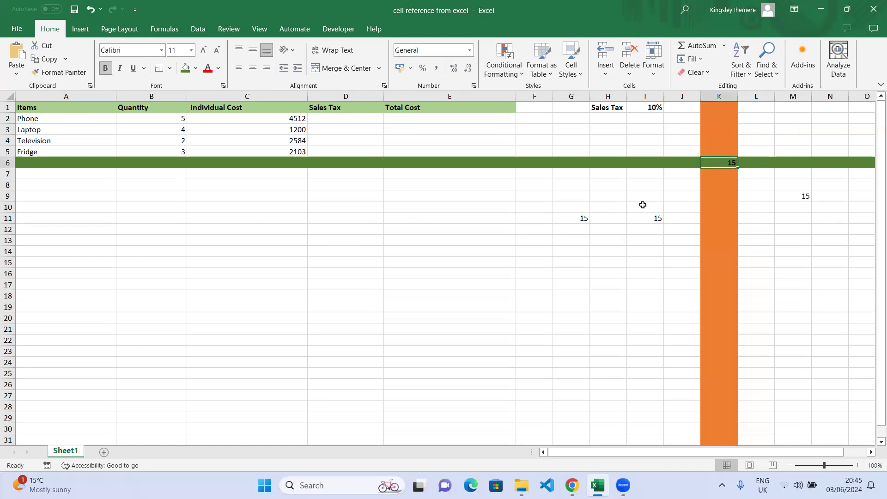
pyautogui.click(574, 218)
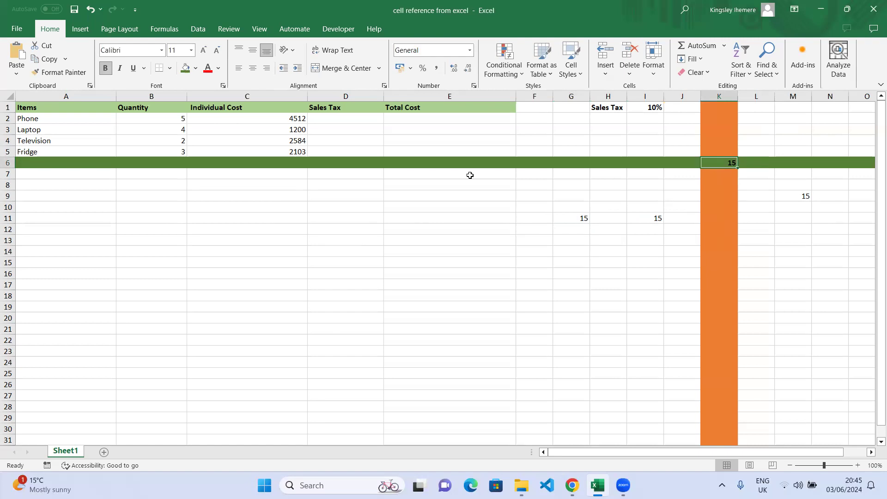
pyautogui.click(195, 68)
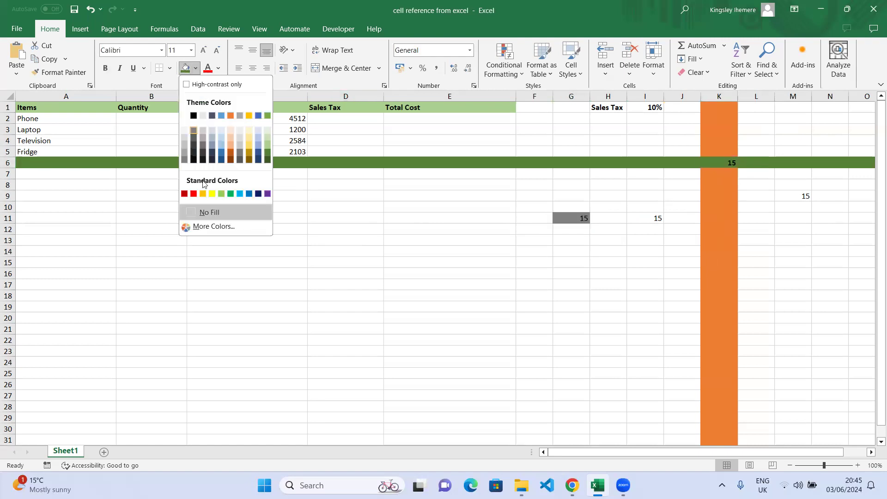
pyautogui.click(203, 193)
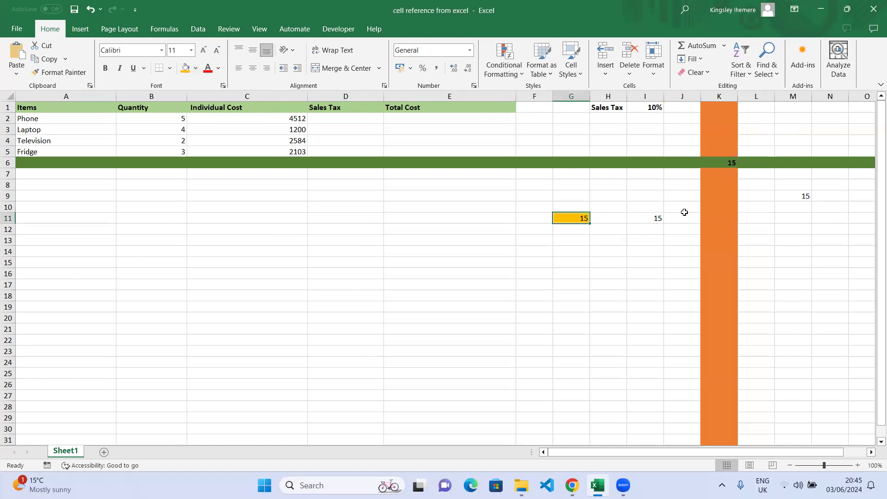
pyautogui.click(734, 163)
pyautogui.hotkey('ctrl', 'b')
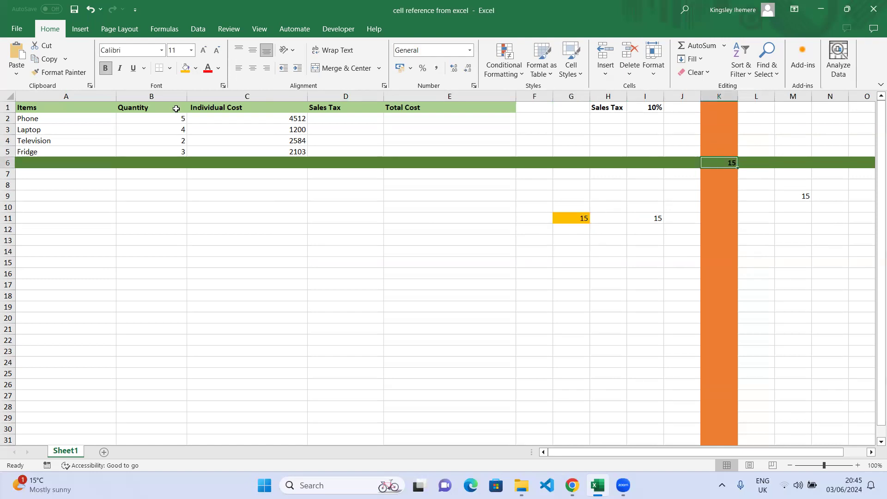
pyautogui.click(188, 69)
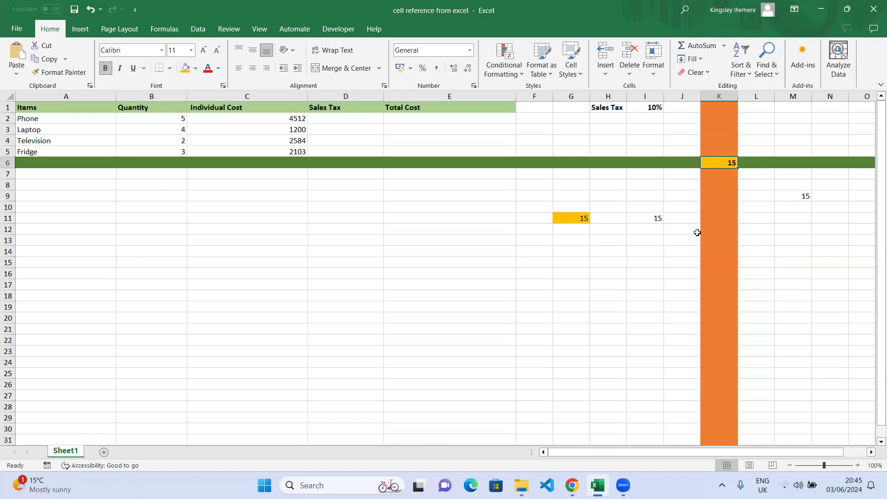
pyautogui.click(682, 230)
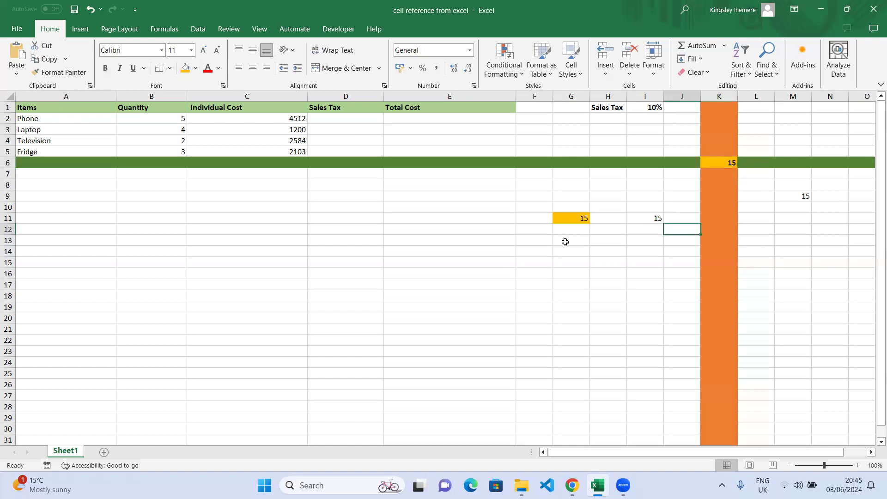
pyautogui.click(734, 162)
# Change K6 from 15 to 30 so G11, I11 and M9 update to 30
pyautogui.doubleClick(734, 162)
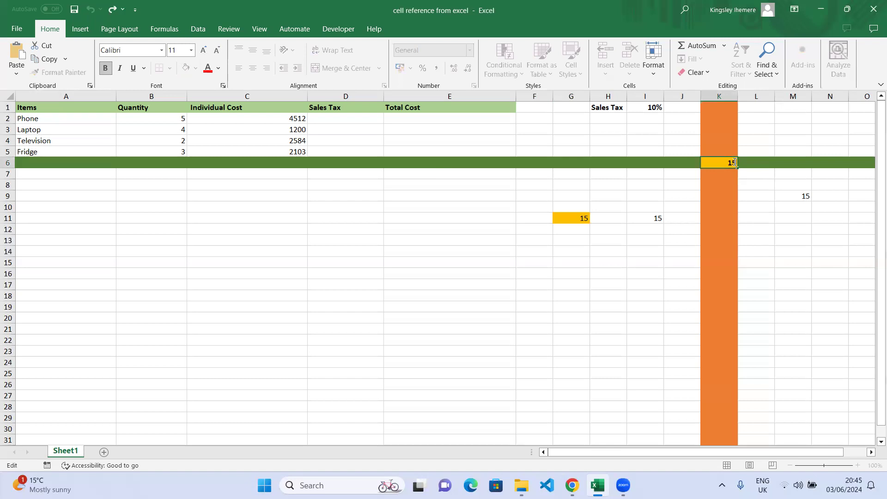
pyautogui.press('BackSpace')
pyautogui.press('BackSpace')
pyautogui.write('15')
pyautogui.press('Return')
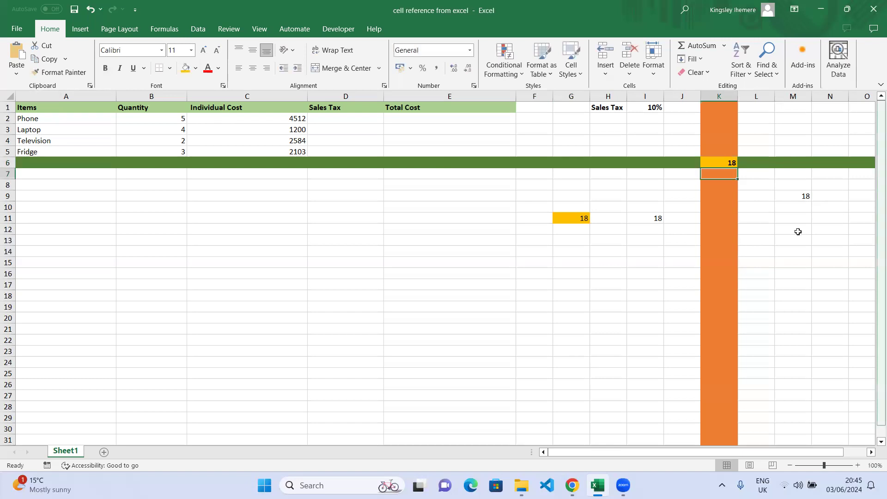
pyautogui.click(732, 164)
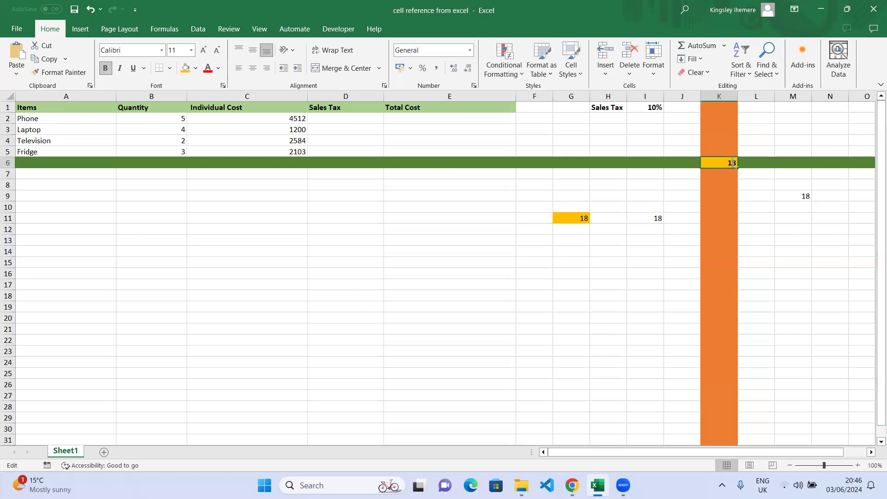
pyautogui.doubleClick(733, 163)
pyautogui.write('308')
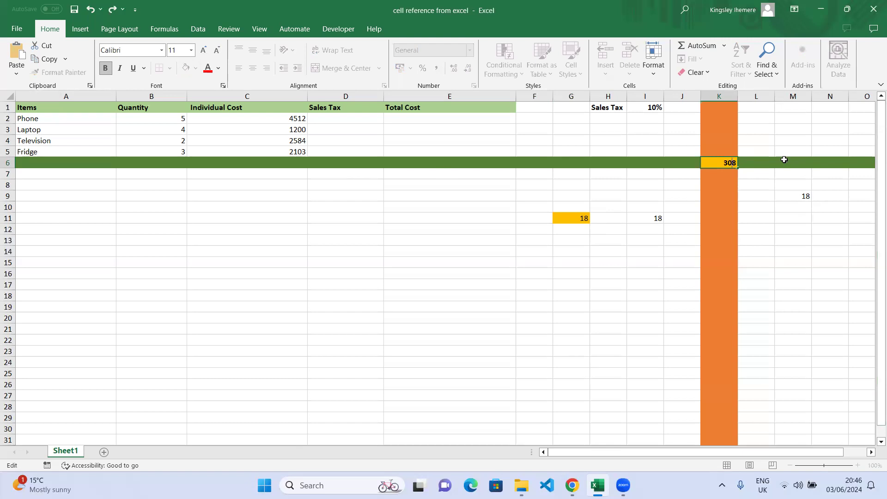
pyautogui.press('BackSpace')
pyautogui.press('Return')
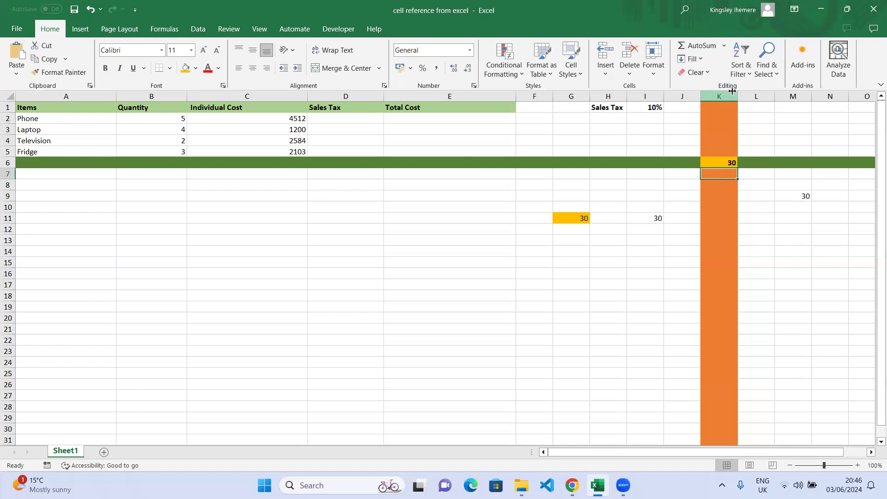
# Set column K and row 6 to No Fill and delete the value in K6
pyautogui.click(729, 95)
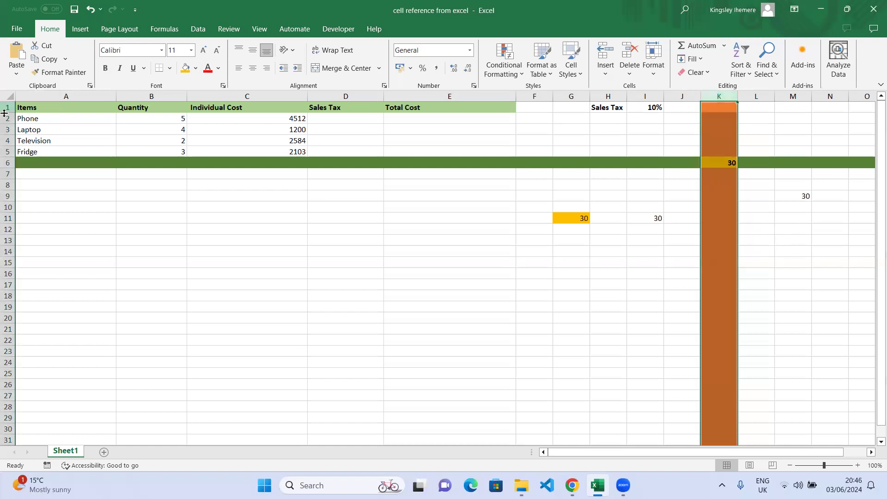
pyautogui.click(197, 69)
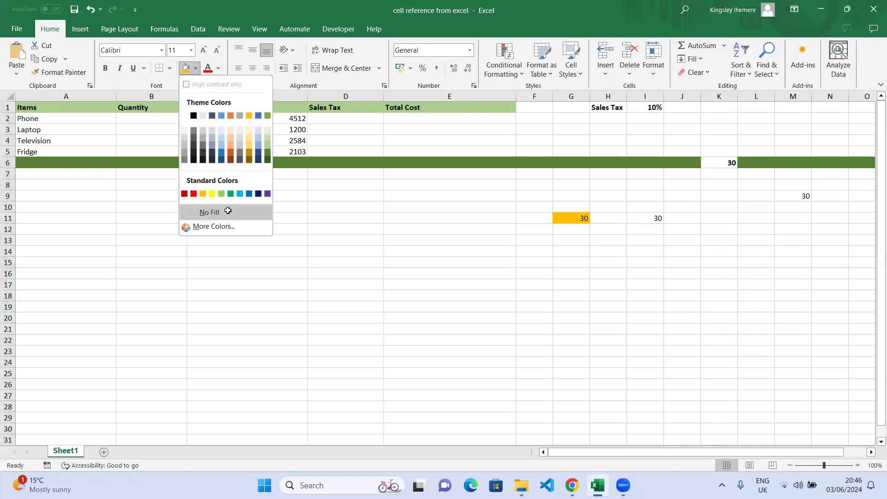
pyautogui.click(227, 210)
pyautogui.click(9, 158)
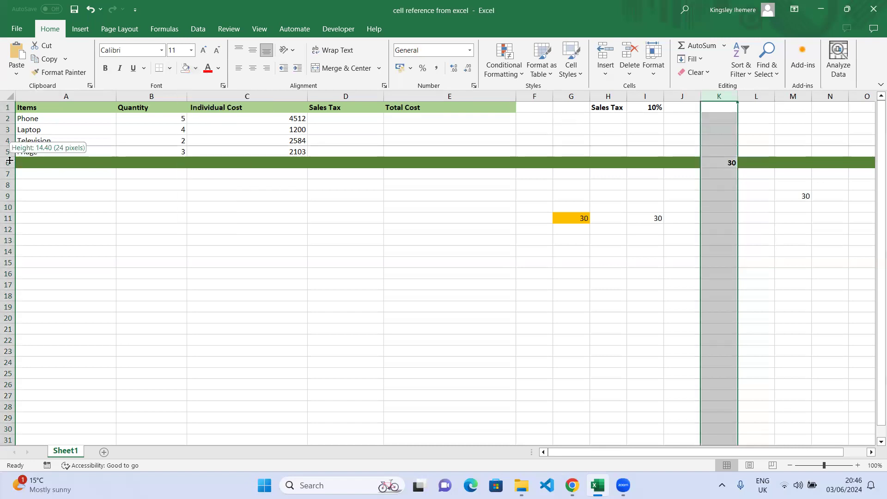
pyautogui.click(9, 161)
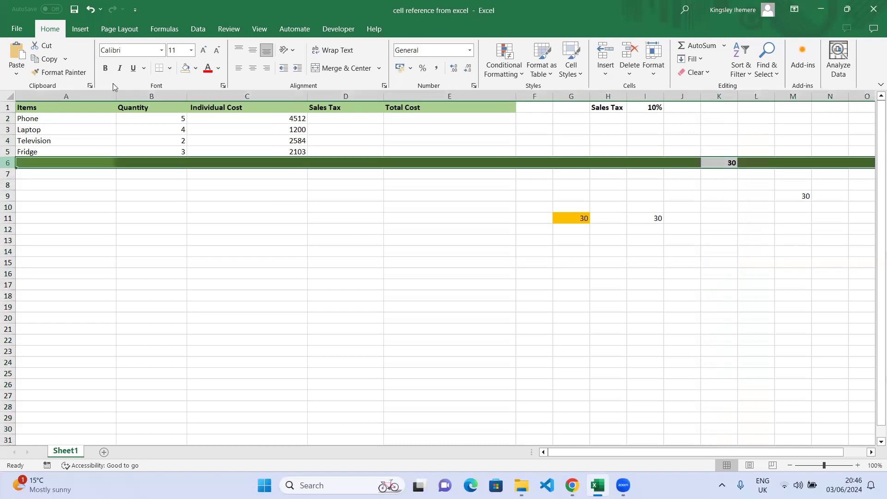
pyautogui.click(196, 69)
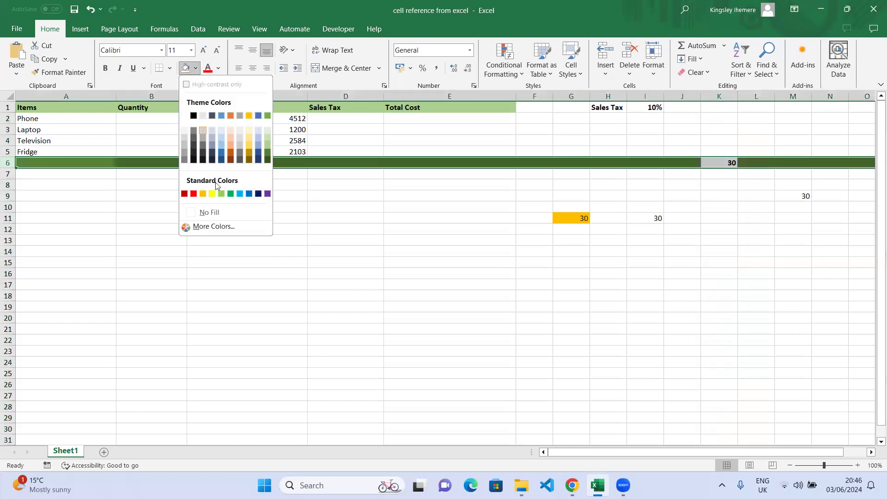
pyautogui.click(216, 211)
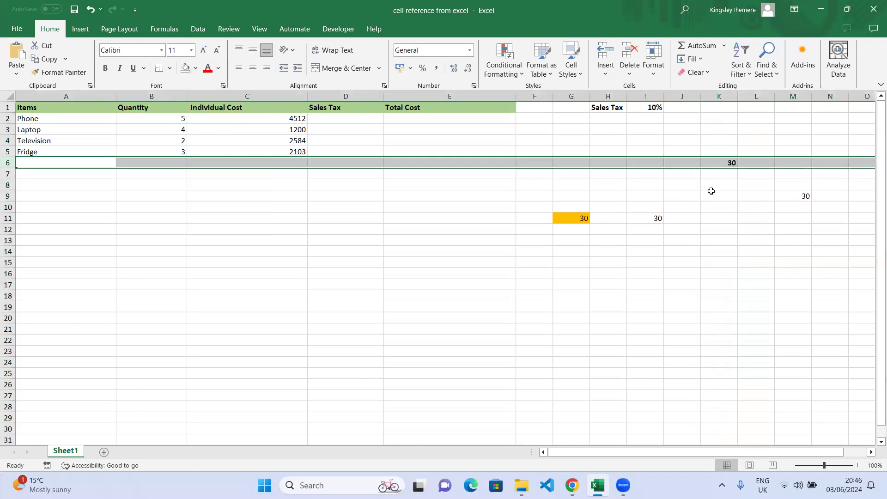
pyautogui.click(730, 162)
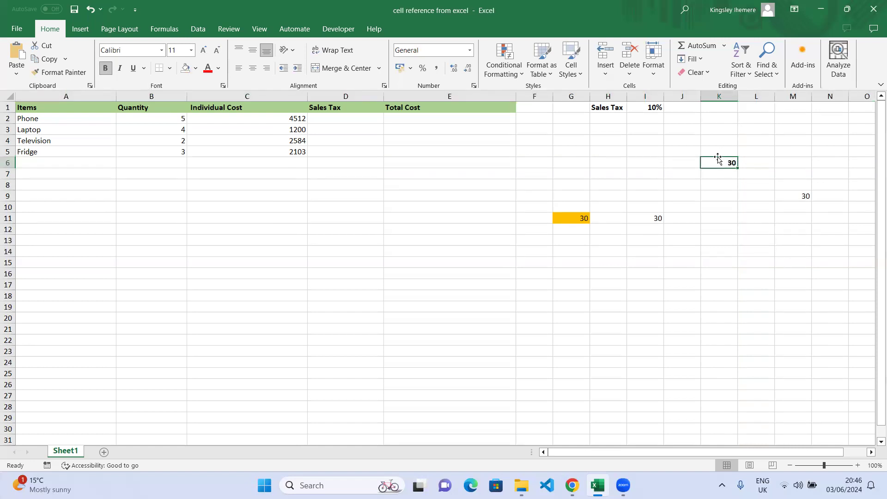
pyautogui.press('BackSpace')
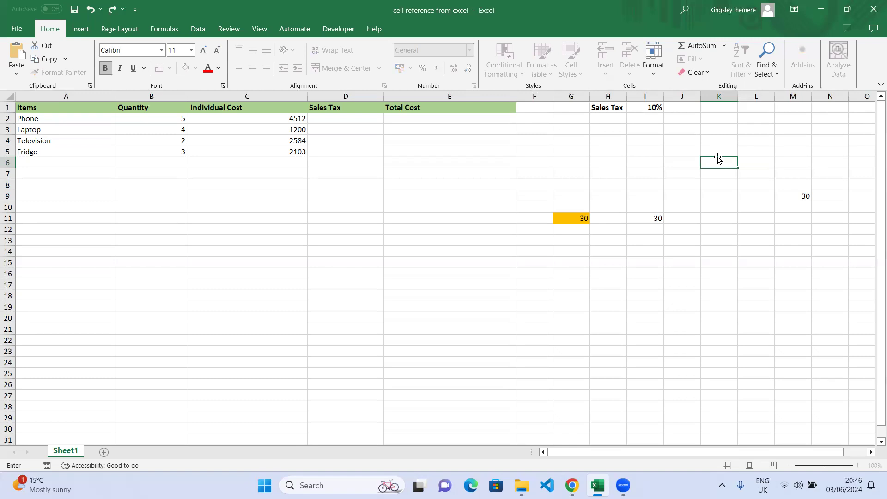
pyautogui.click(574, 226)
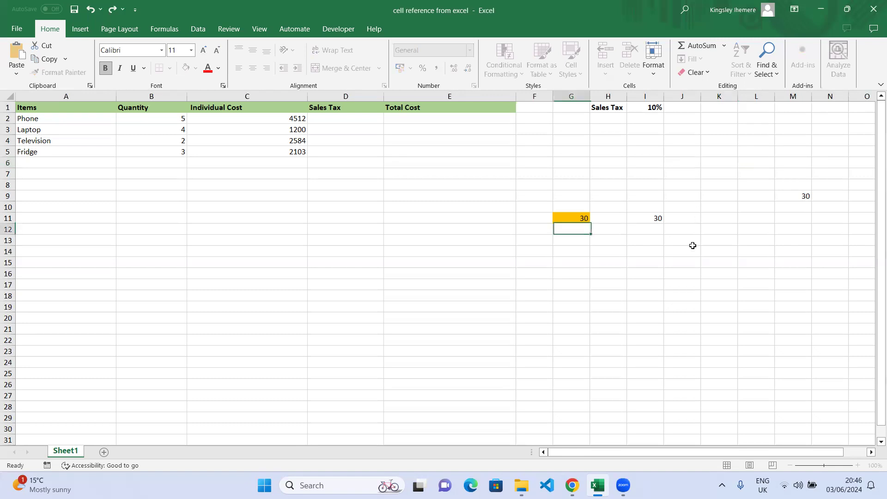
pyautogui.click(804, 196)
pyautogui.doubleClick(805, 197)
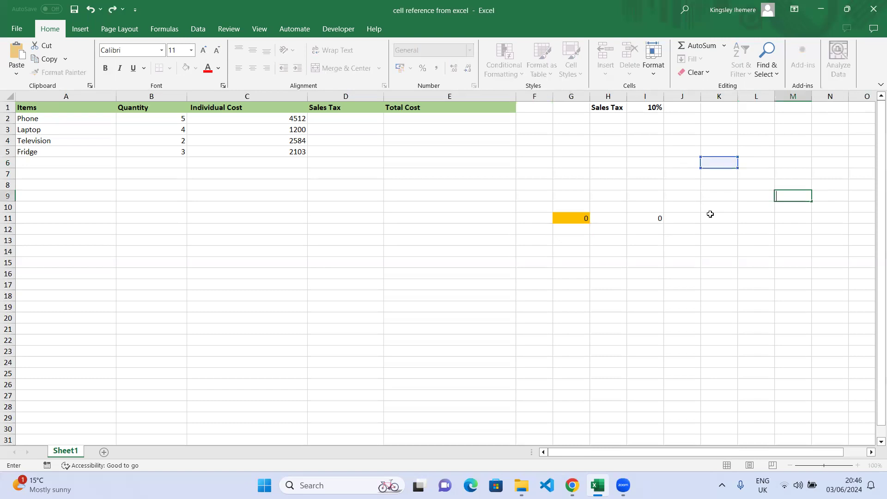
pyautogui.click(681, 219)
pyautogui.doubleClick(659, 220)
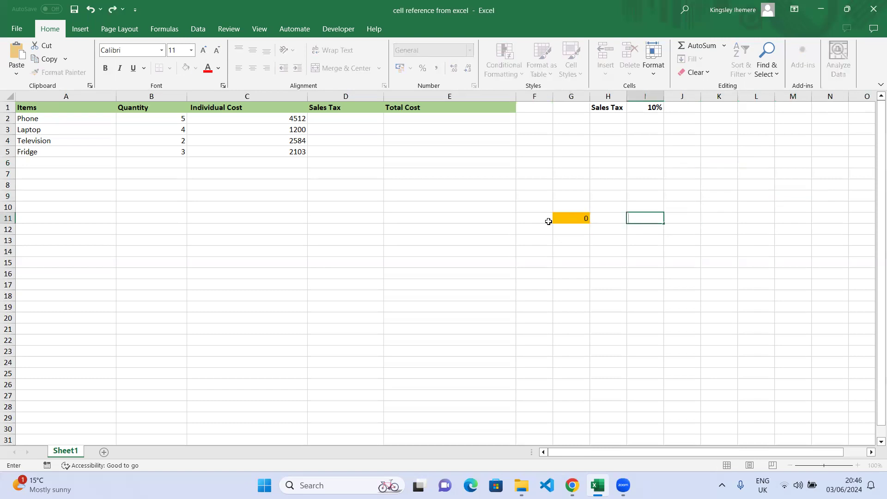
pyautogui.click(584, 220)
pyautogui.doubleClick(583, 220)
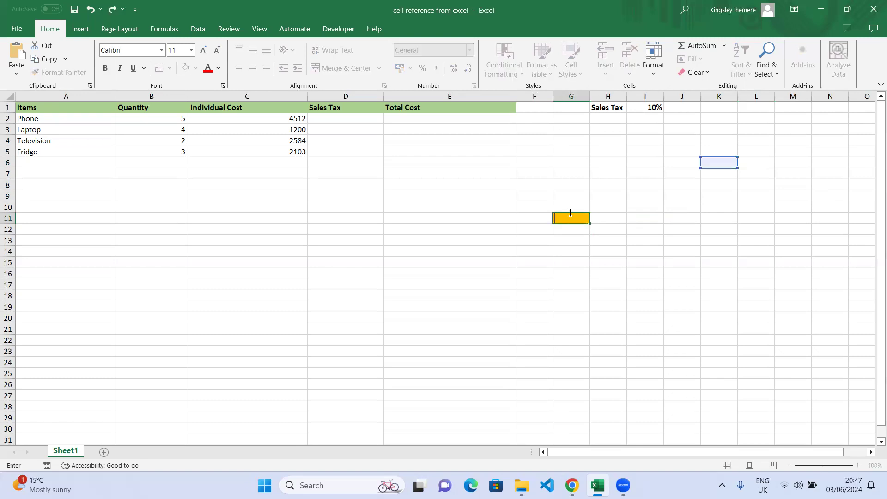
pyautogui.click(610, 227)
pyautogui.click(560, 221)
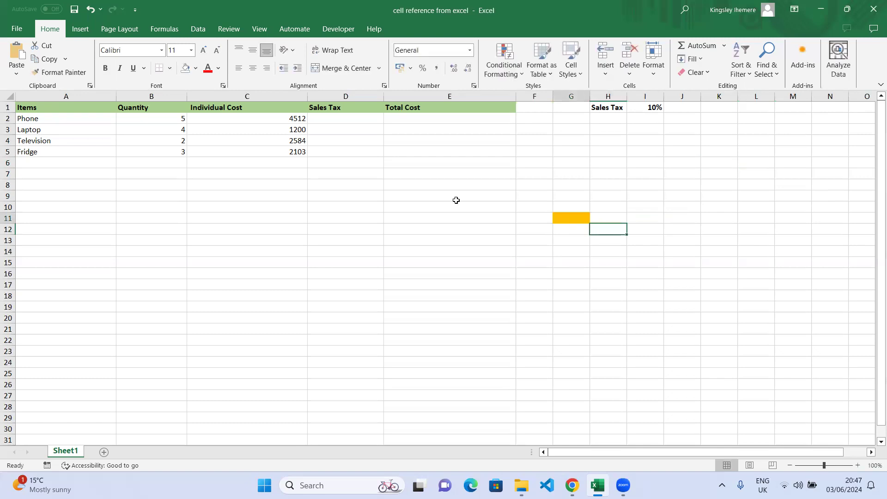
pyautogui.click(196, 68)
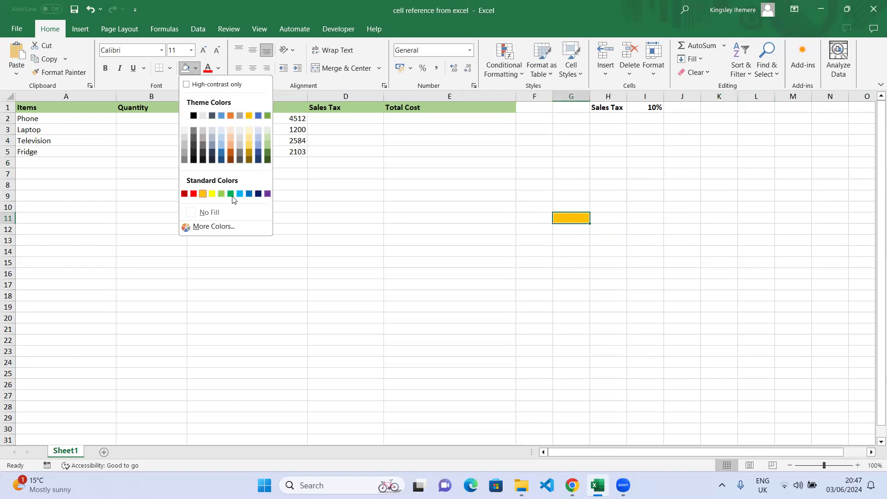
pyautogui.click(217, 211)
pyautogui.click(664, 195)
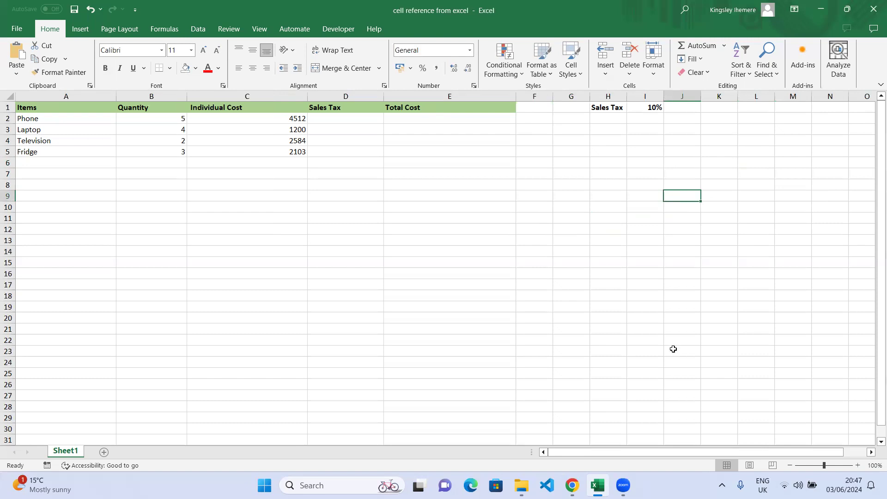
# Type 'Relative Reference' in K7 and 'Absolute Reference' in K8
pyautogui.click(720, 174)
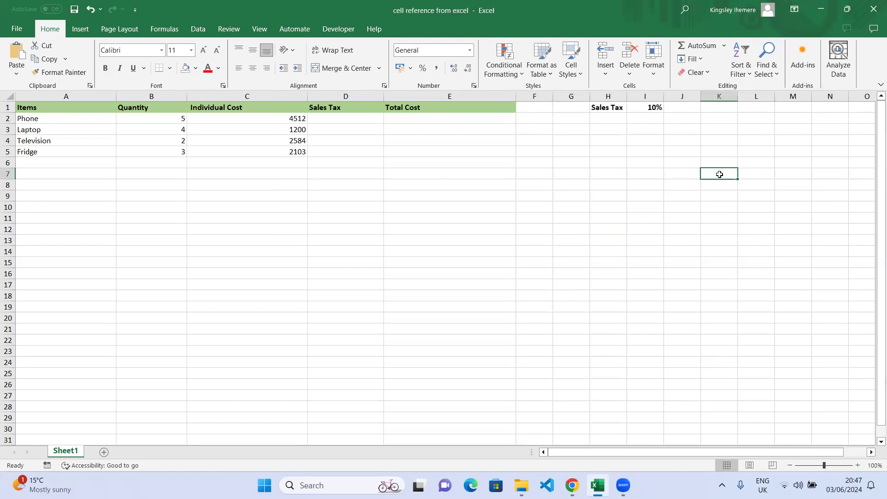
pyautogui.write('Re')
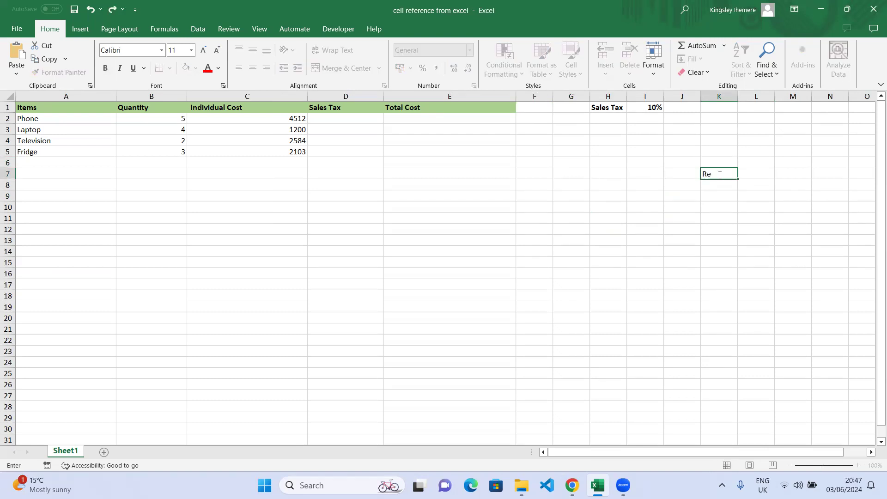
pyautogui.write('lative Reference')
pyautogui.press('Return')
pyautogui.write('Absolute ')
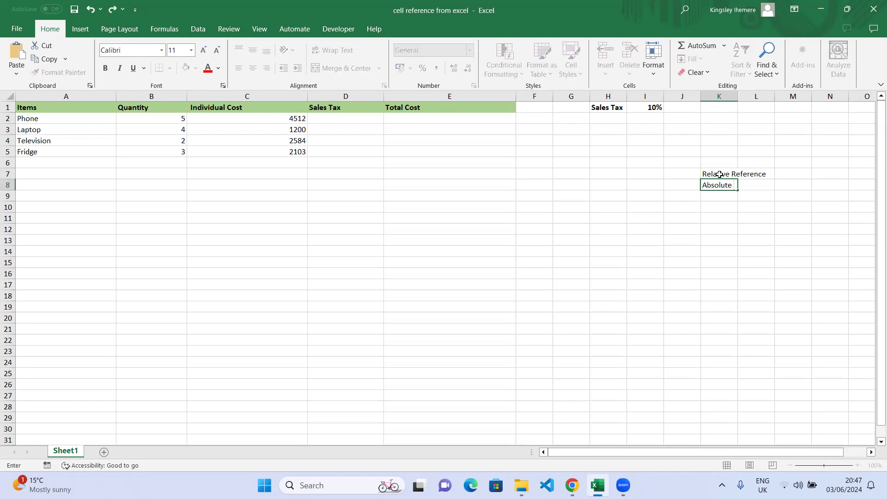
pyautogui.write('Reference')
pyautogui.press('Return')
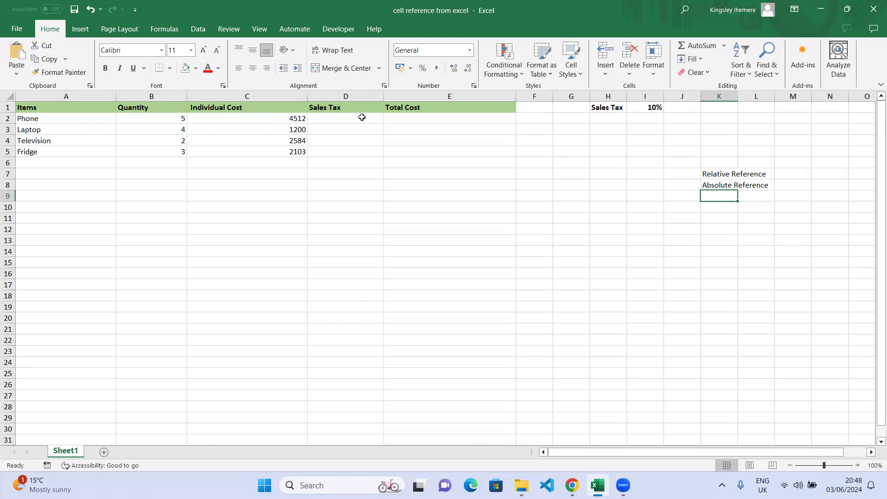
pyautogui.click(338, 120)
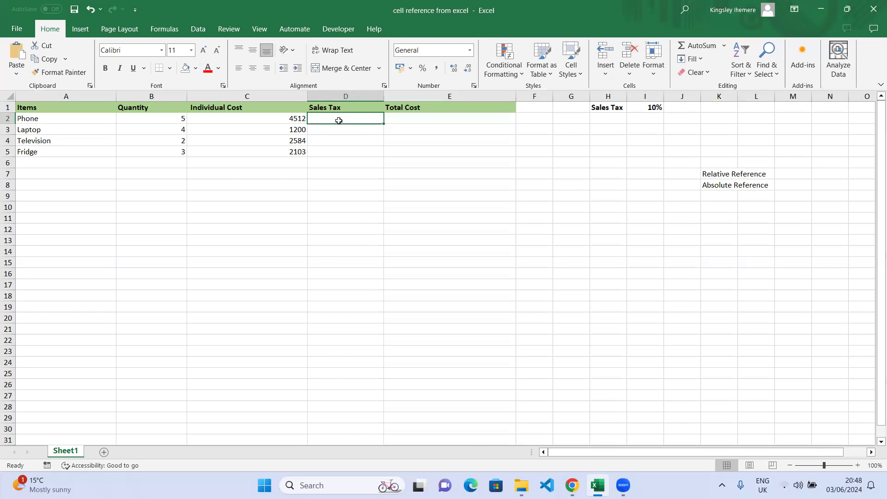
pyautogui.click(415, 109)
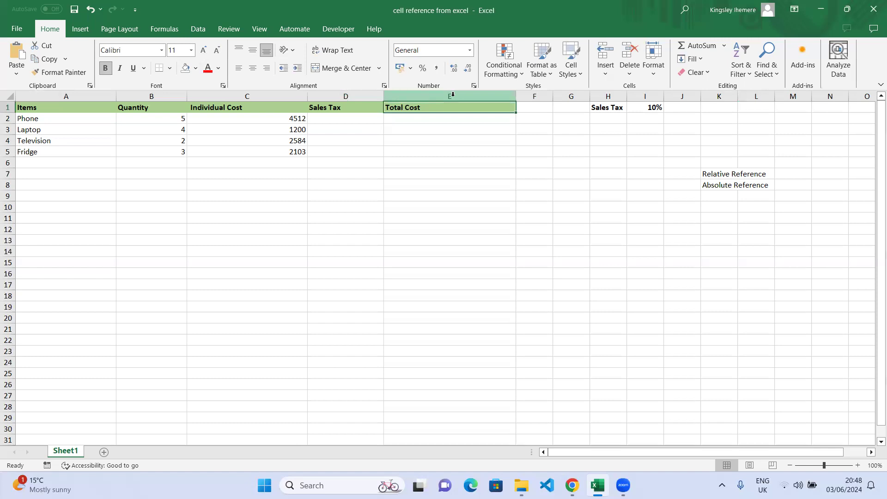
pyautogui.click(453, 95)
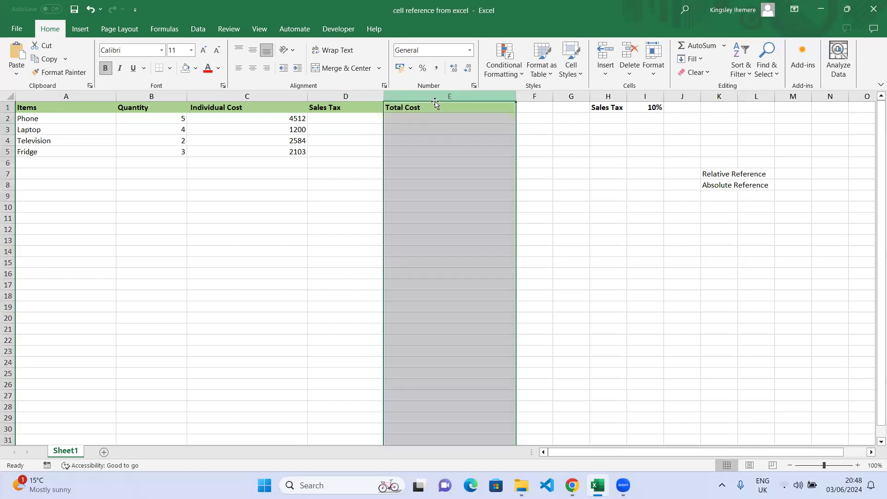
pyautogui.moveTo(435, 103); pyautogui.dragTo(367, 100)
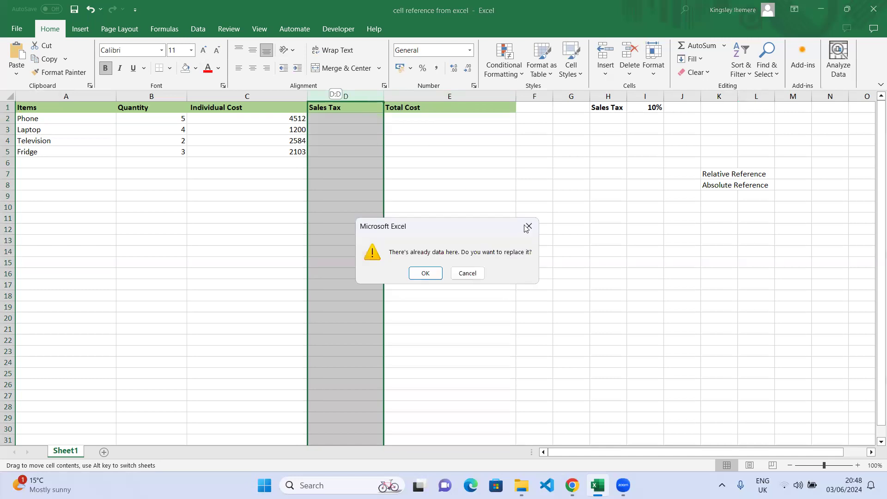
pyautogui.click(528, 227)
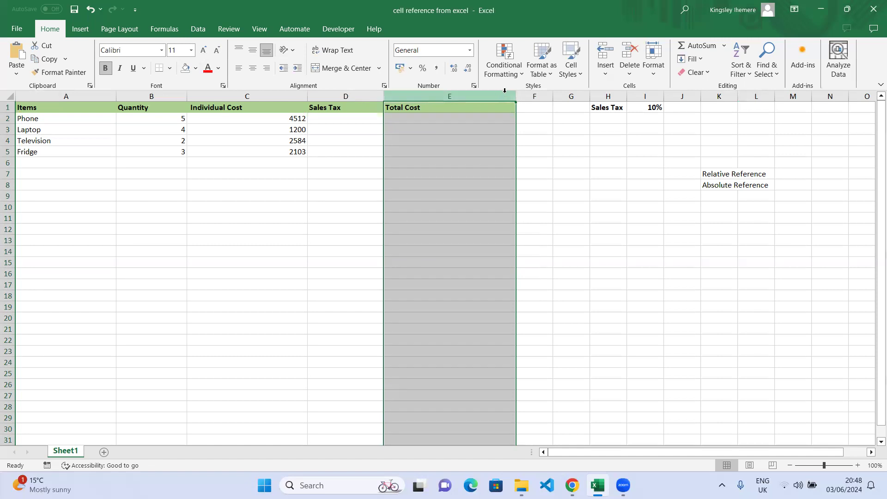
pyautogui.moveTo(491, 95); pyautogui.dragTo(451, 96)
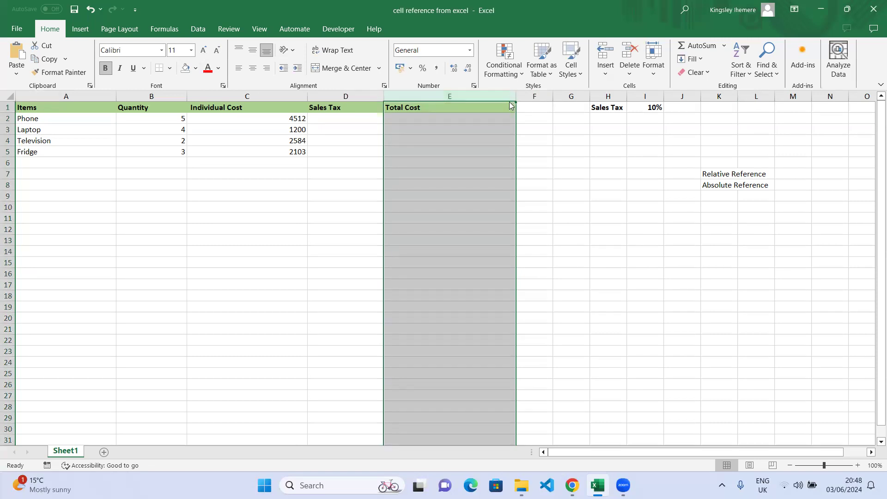
pyautogui.moveTo(464, 101); pyautogui.dragTo(353, 100)
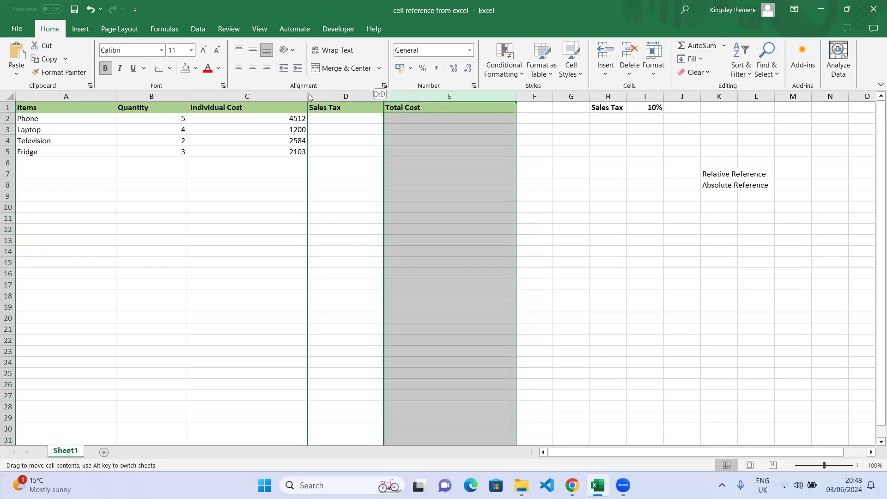
pyautogui.moveTo(308, 93); pyautogui.dragTo(306, 94)
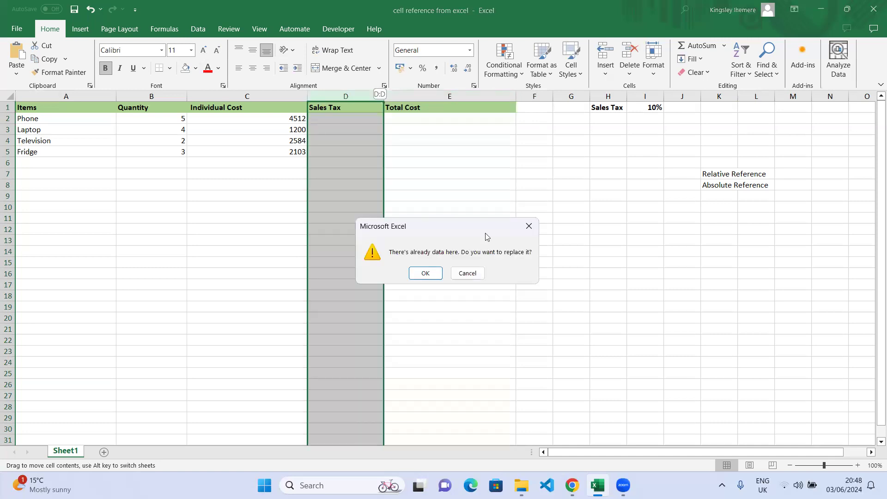
pyautogui.click(425, 273)
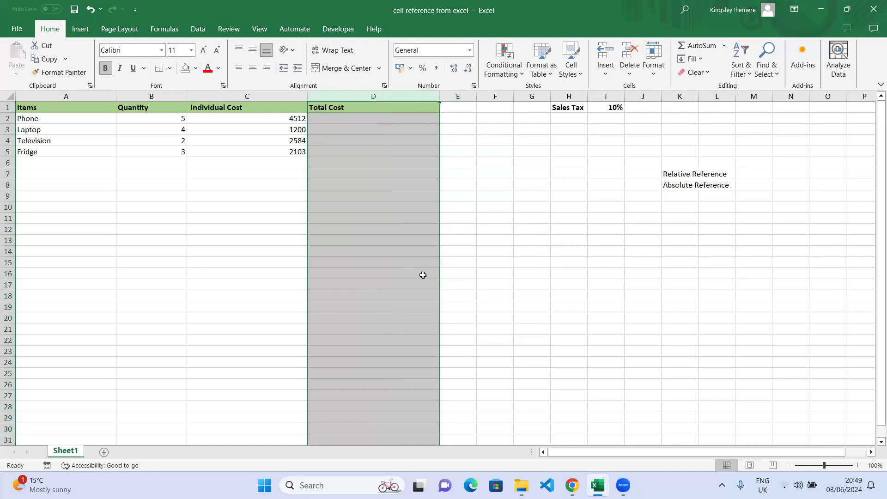
pyautogui.hotkey('ctrl', 'z')
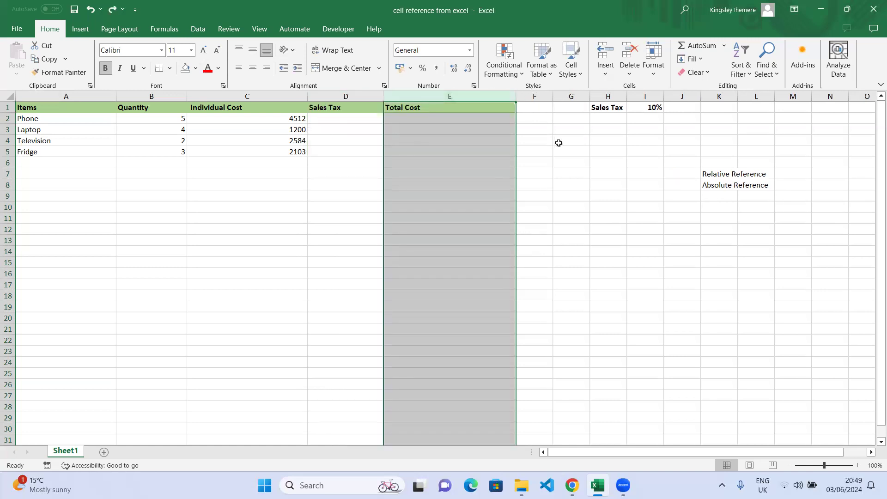
# Drag the header cells so D1 reads Total Cost and E1 reads Sales Tax
pyautogui.click(545, 110)
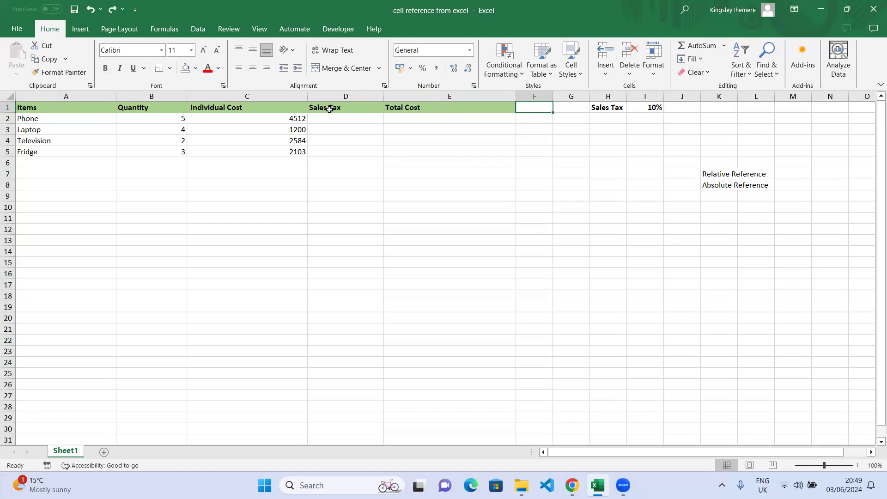
pyautogui.doubleClick(332, 108)
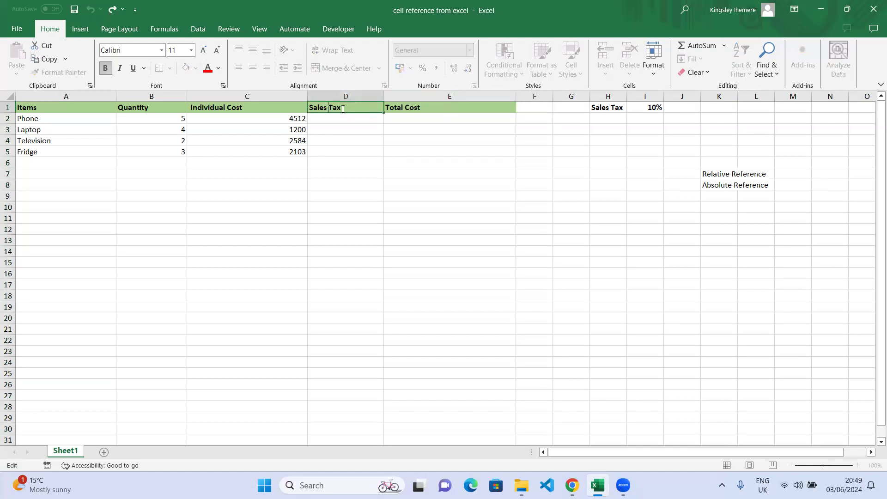
pyautogui.click(361, 143)
pyautogui.click(372, 108)
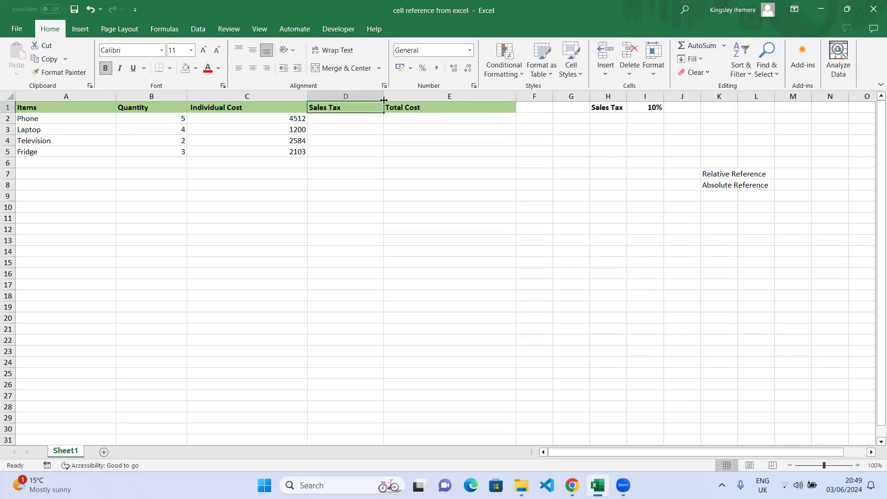
pyautogui.moveTo(385, 107); pyautogui.dragTo(458, 119)
pyautogui.click(479, 108)
pyautogui.click(538, 110)
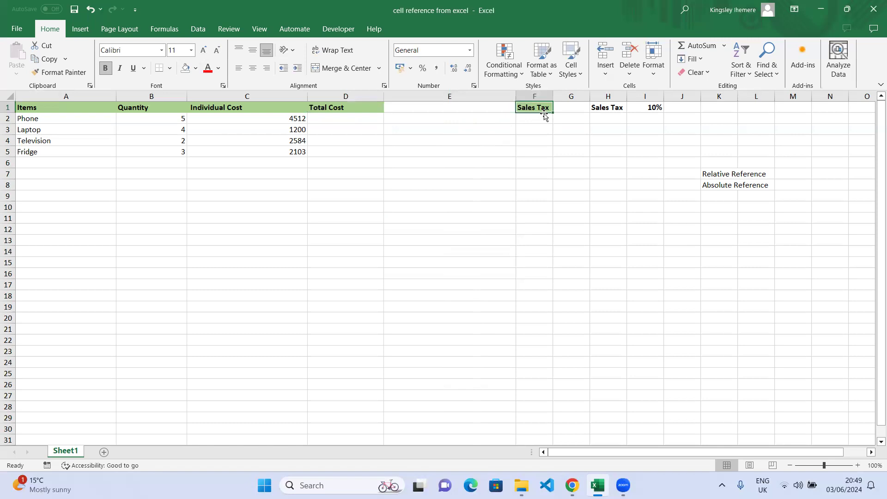
pyautogui.moveTo(541, 113); pyautogui.dragTo(418, 110)
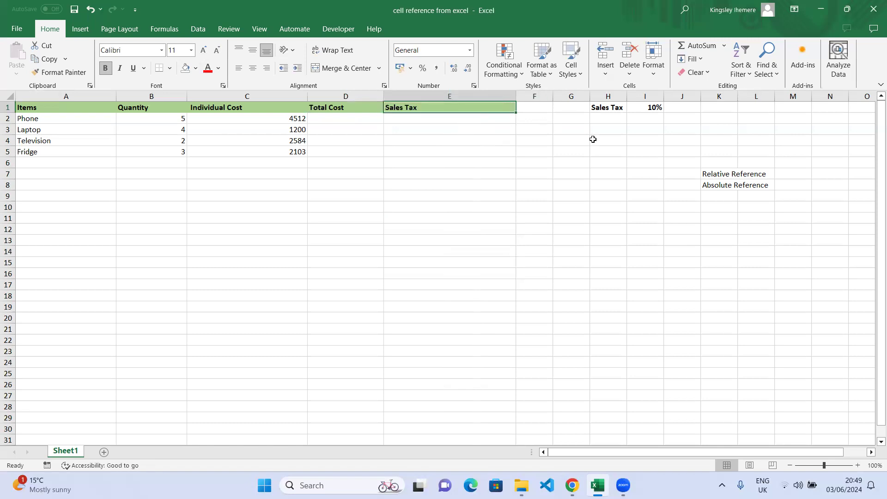
pyautogui.click(564, 165)
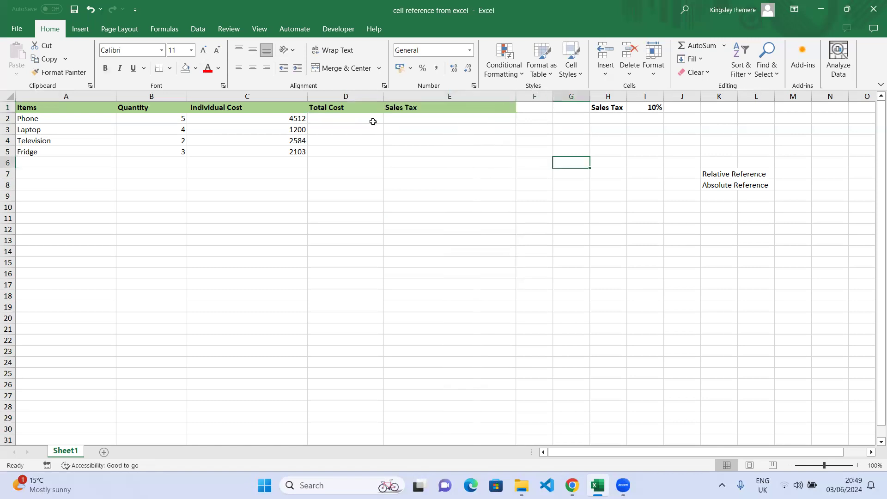
pyautogui.click(349, 123)
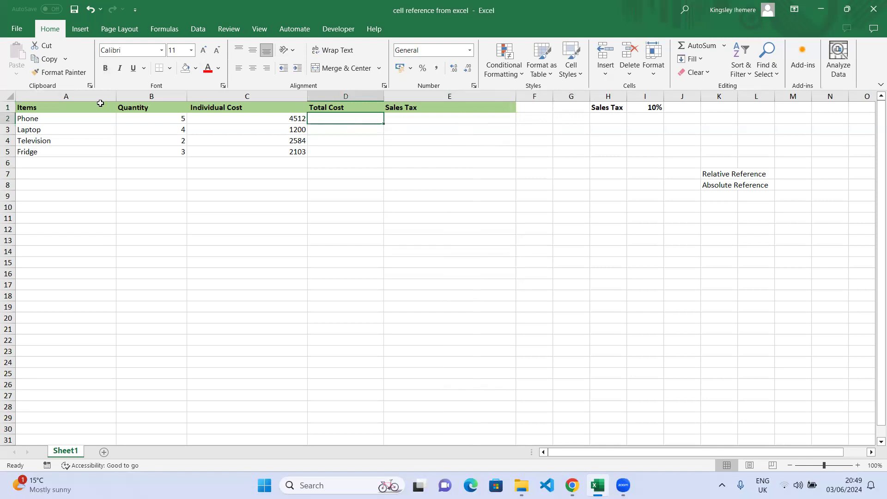
pyautogui.click(36, 109)
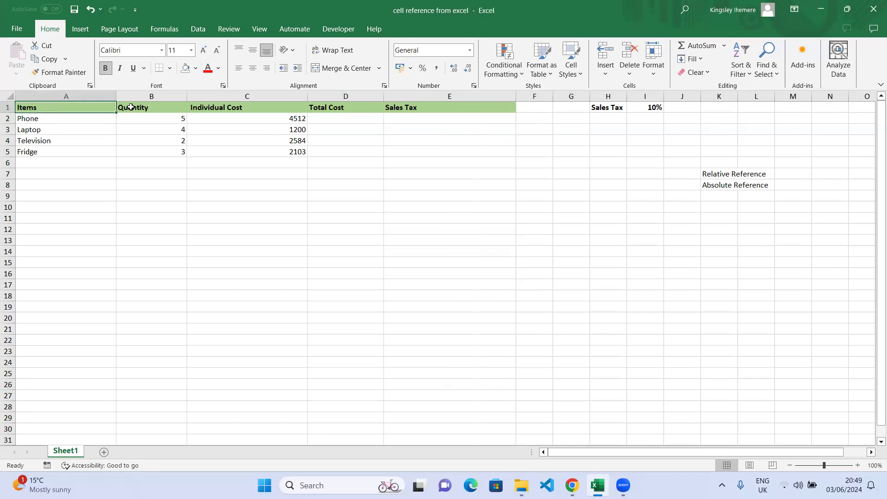
pyautogui.click(149, 108)
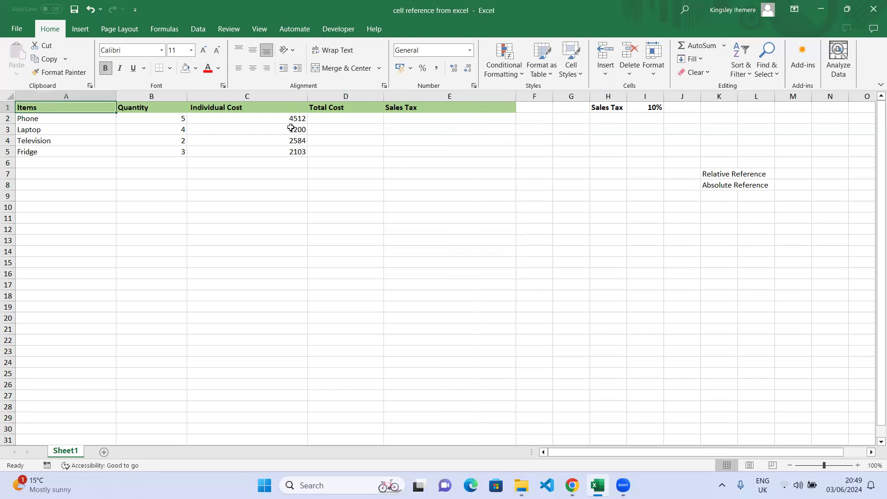
pyautogui.click(249, 105)
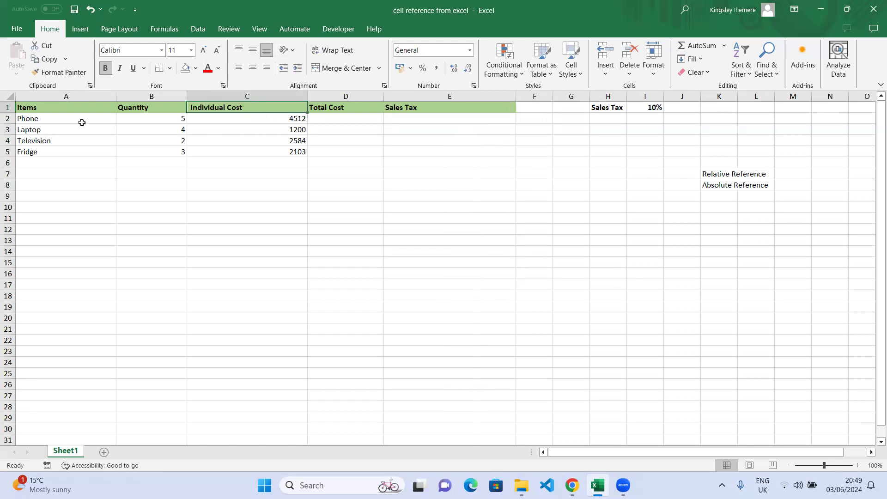
pyautogui.click(350, 110)
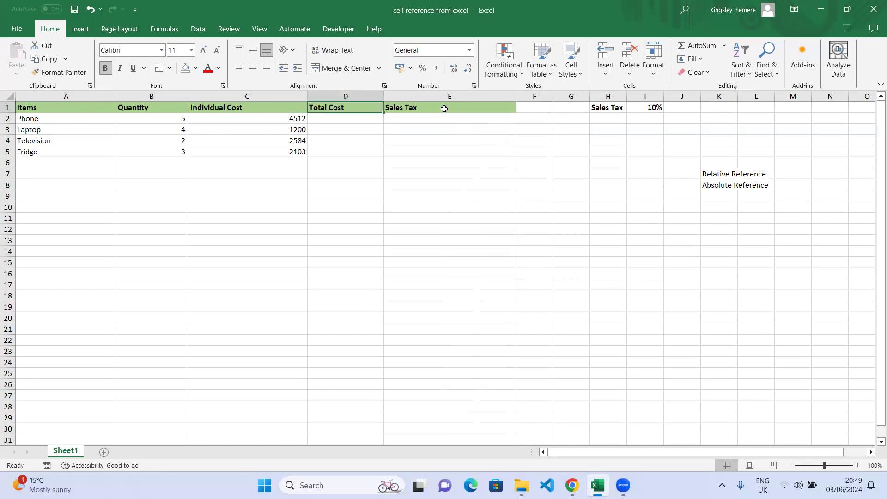
pyautogui.click(445, 109)
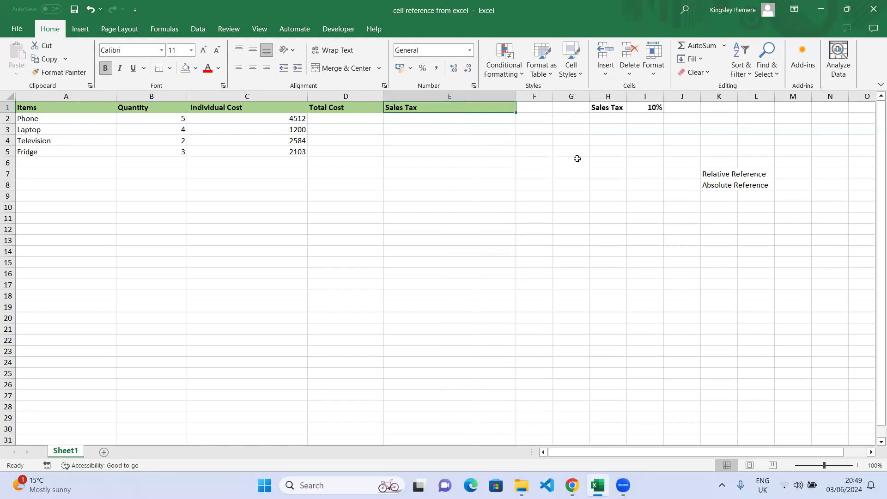
pyautogui.click(617, 109)
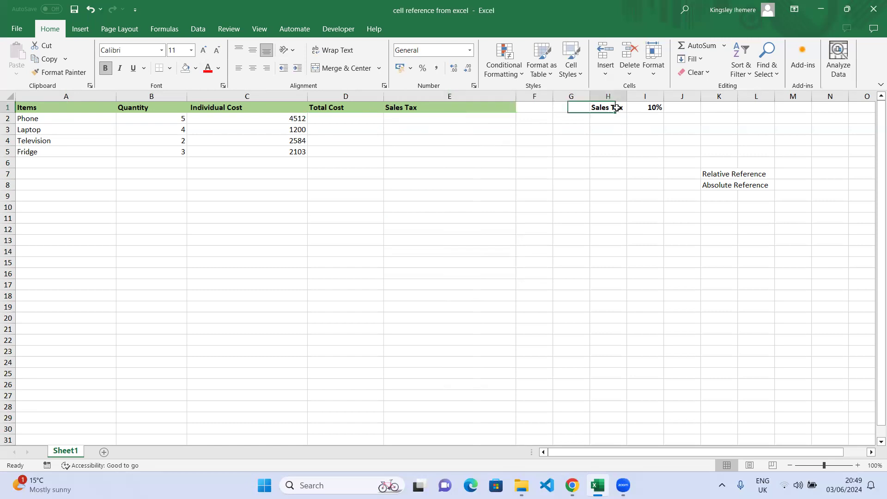
pyautogui.click(653, 108)
pyautogui.click(607, 106)
pyautogui.click(649, 106)
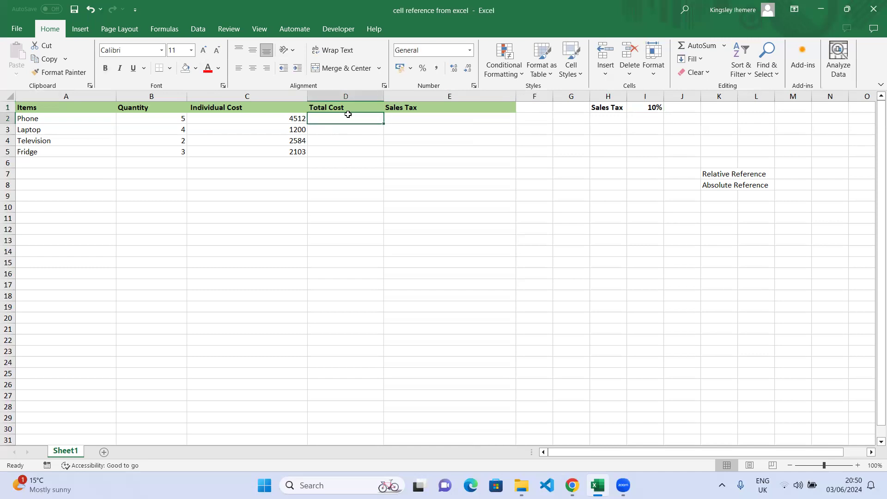
pyautogui.click(152, 108)
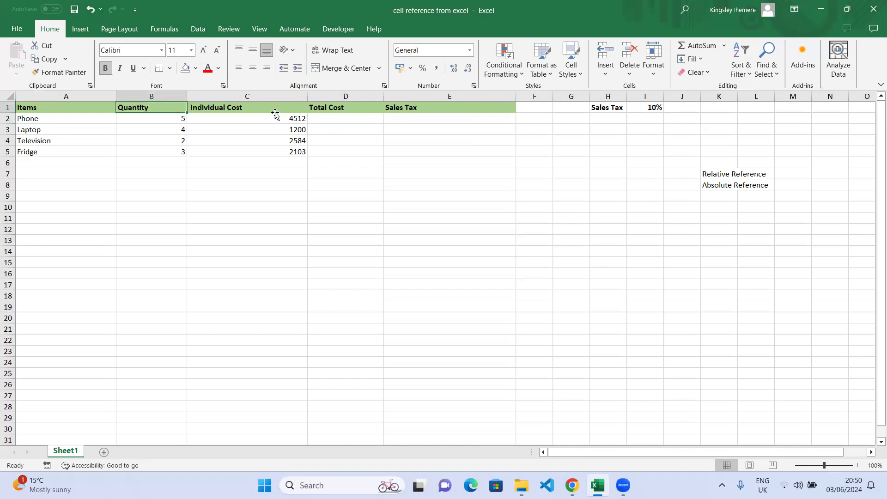
pyautogui.click(275, 111)
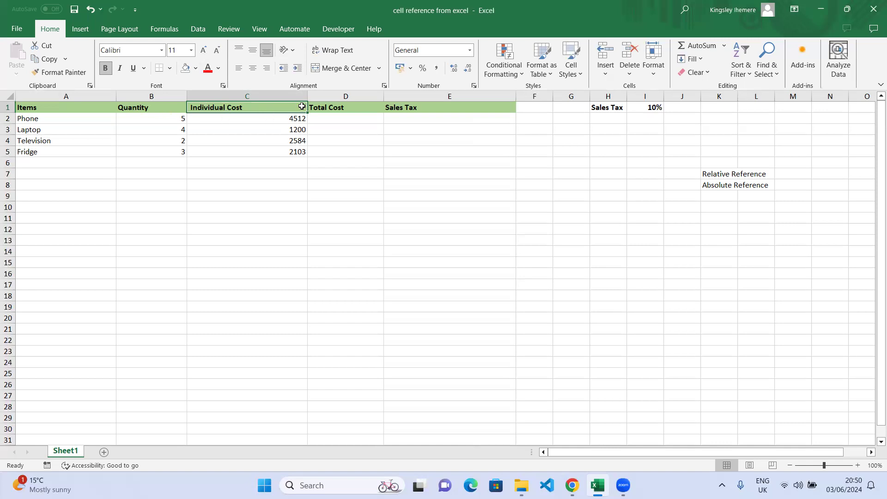
pyautogui.click(279, 122)
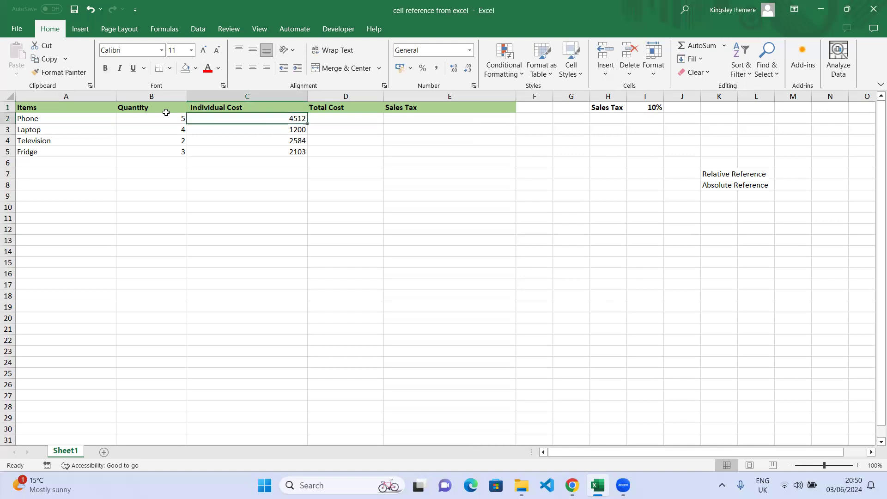
pyautogui.click(368, 119)
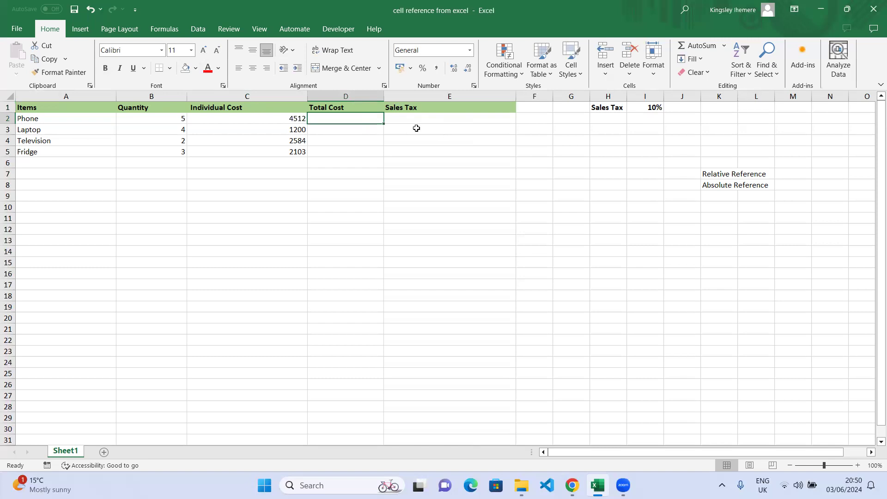
# Enter =B2*C2 in D2, giving the Phone a total cost of 22560
pyautogui.write('=')
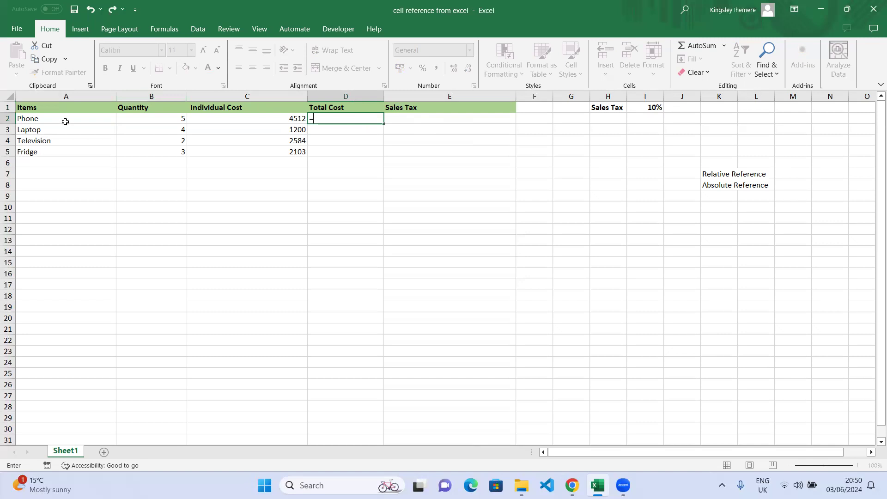
pyautogui.click(170, 116)
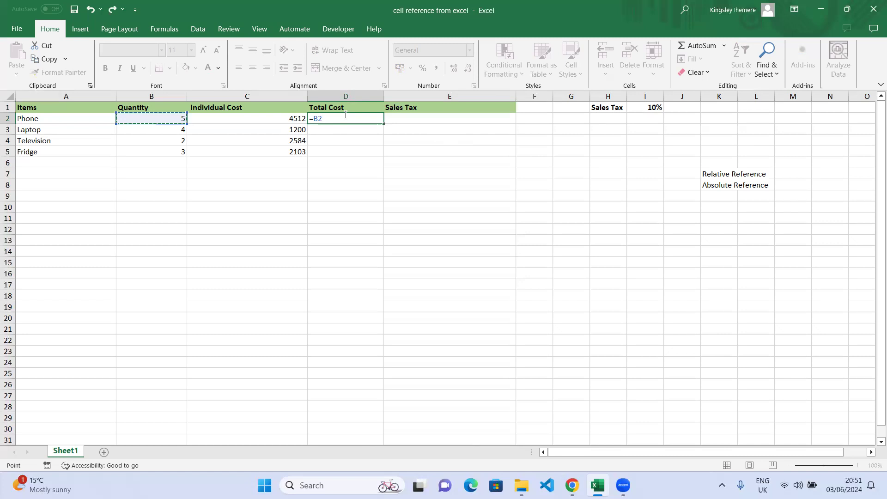
pyautogui.write('*')
pyautogui.click(277, 118)
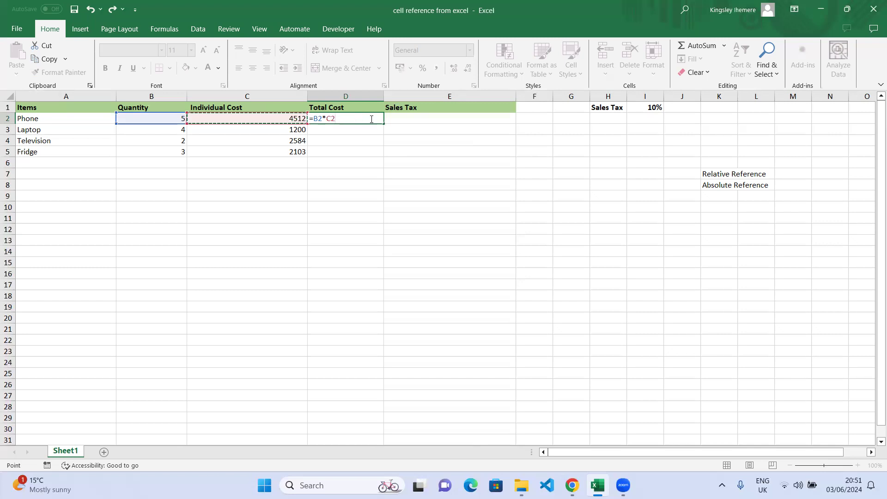
pyautogui.press('Return')
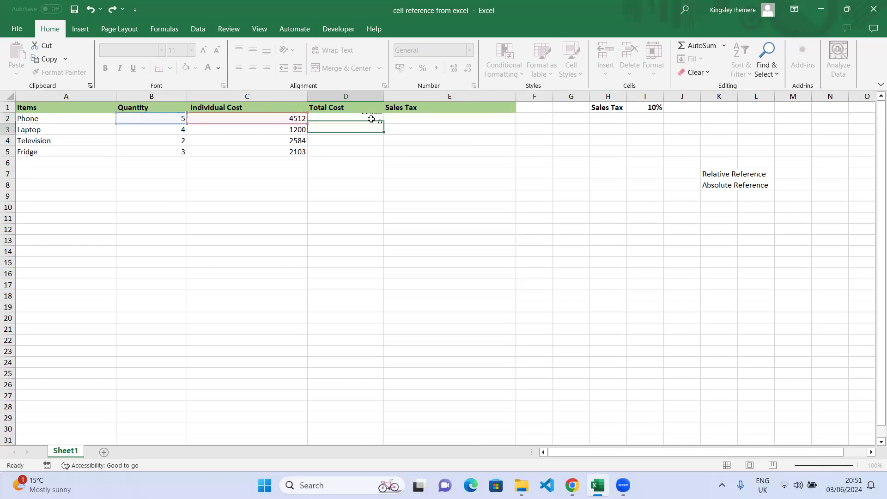
pyautogui.click(374, 121)
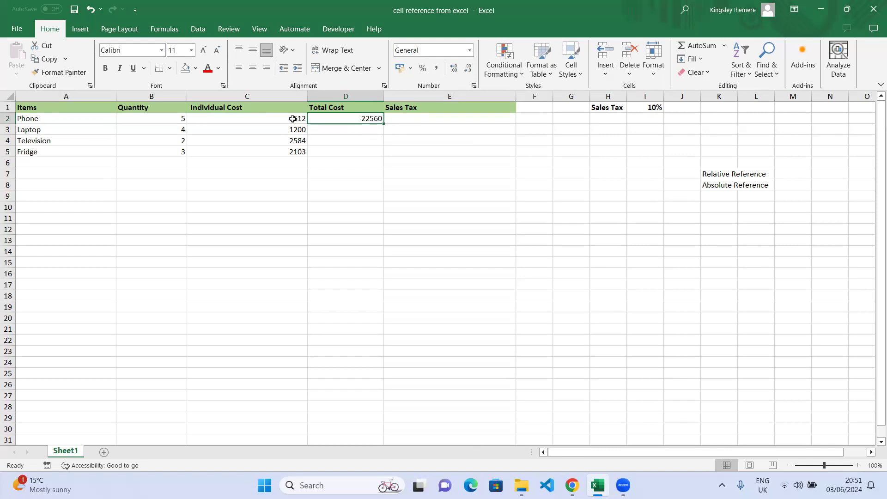
# Select the Individual Cost header and values in C1:C5
pyautogui.click(291, 95)
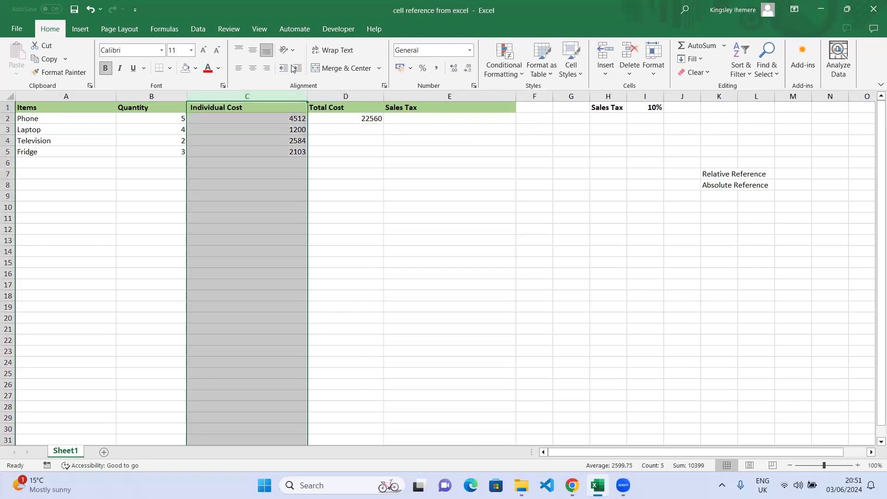
pyautogui.click(298, 121)
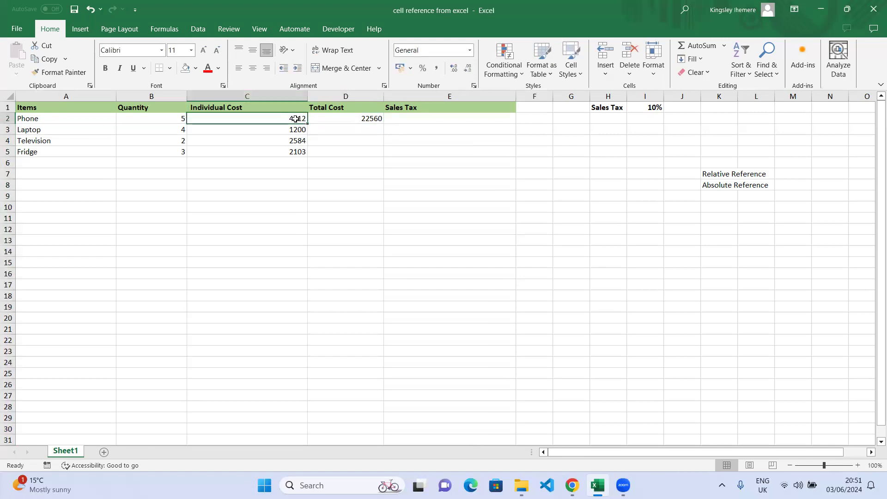
pyautogui.click(294, 98)
pyautogui.moveTo(296, 154); pyautogui.dragTo(311, 149)
pyautogui.click(250, 160)
pyautogui.click(259, 119)
pyautogui.moveTo(280, 108); pyautogui.dragTo(289, 153)
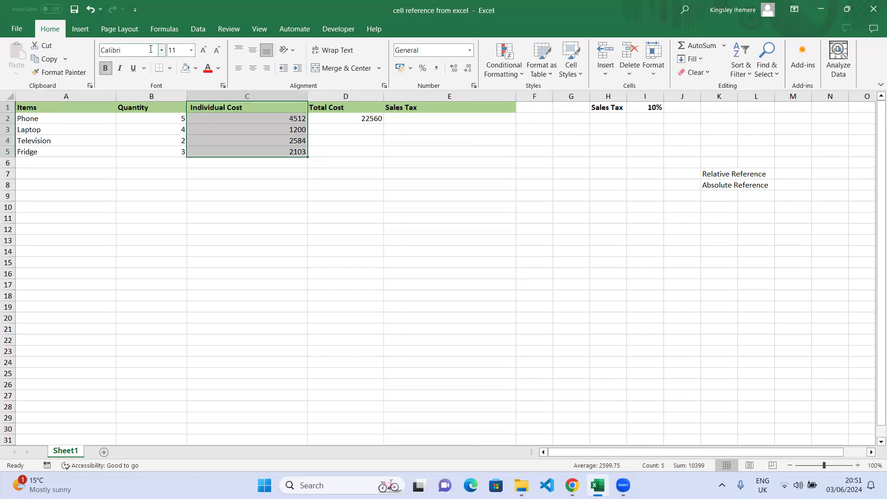
# Try Currency, then apply Accounting format to the costs, showing £4,512.00, £1,200.00, £2,584.00, £2,103.00
pyautogui.click(150, 49)
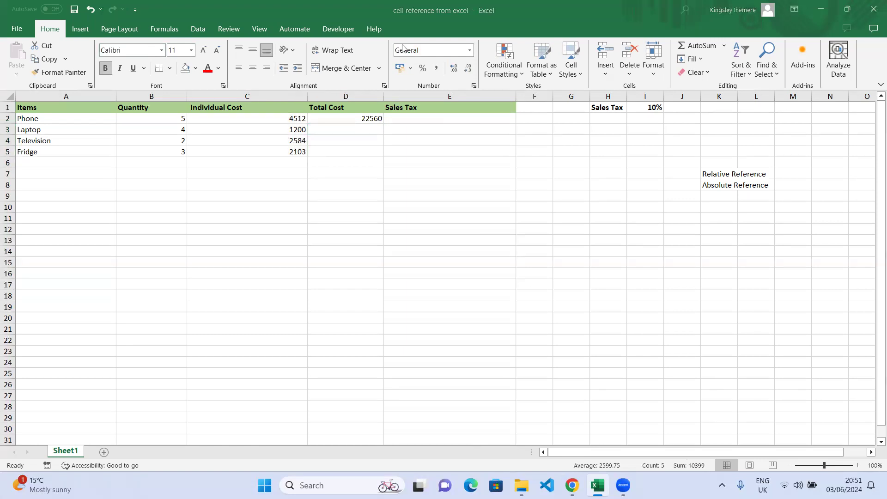
pyautogui.click(470, 51)
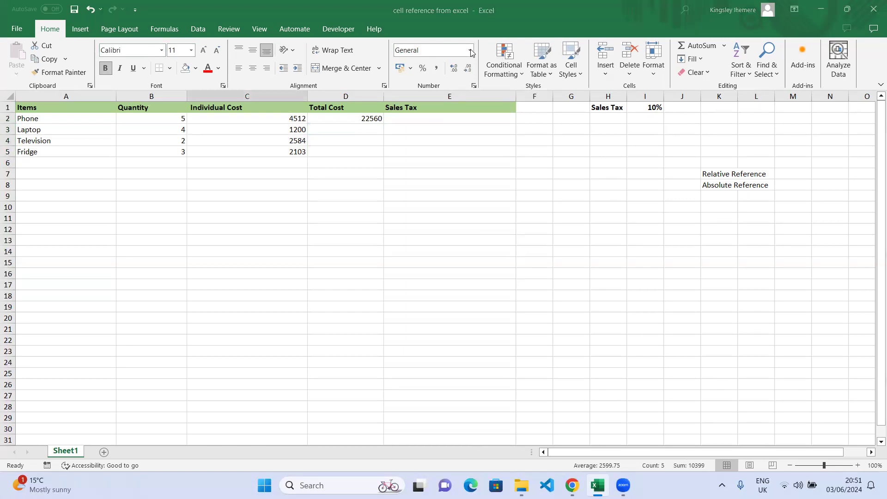
pyautogui.click(470, 50)
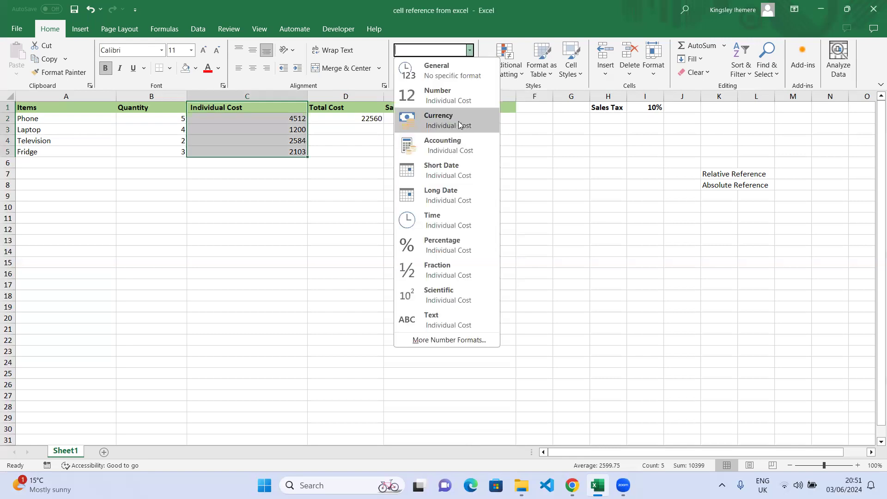
pyautogui.click(458, 121)
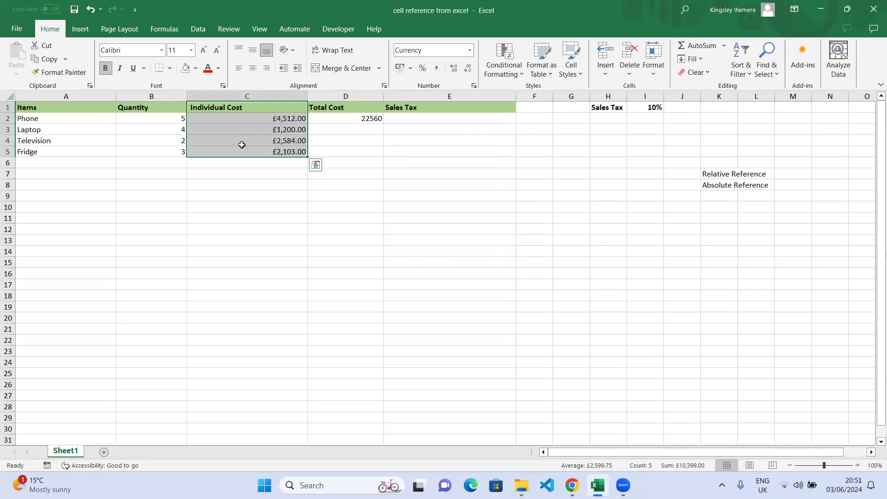
pyautogui.click(470, 50)
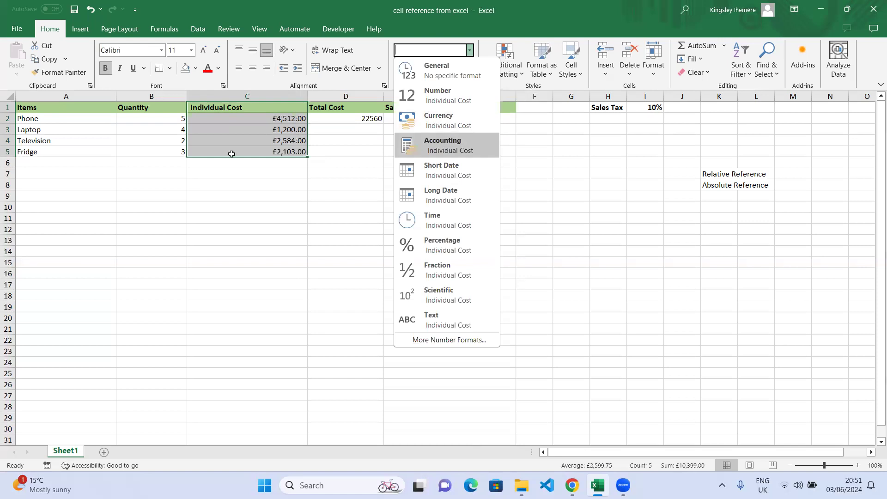
pyautogui.press('Return')
pyautogui.click(218, 140)
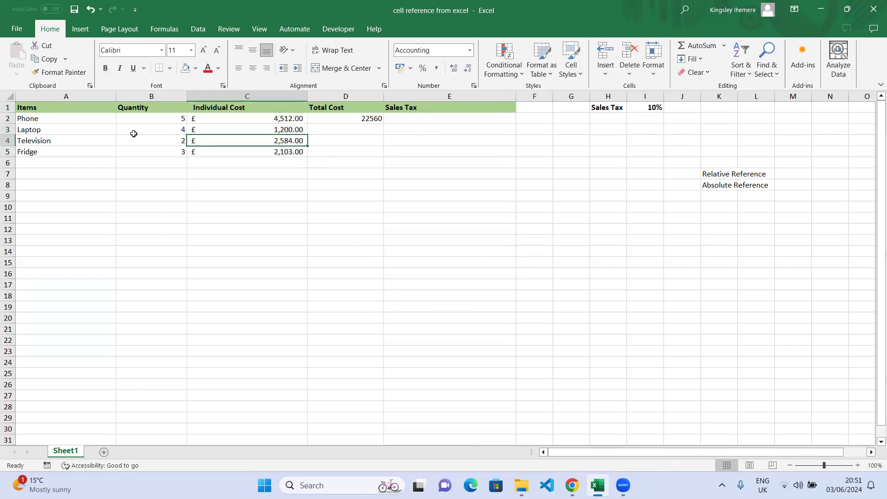
pyautogui.click(376, 118)
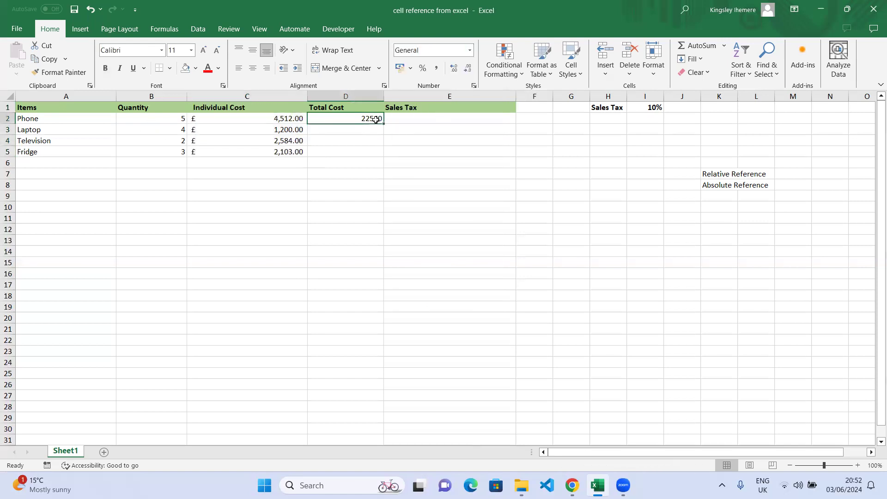
# Check D2's =B2*C2 formula and show the Phone total in Accounting format as £22,560.00
pyautogui.click(252, 197)
pyautogui.click(357, 118)
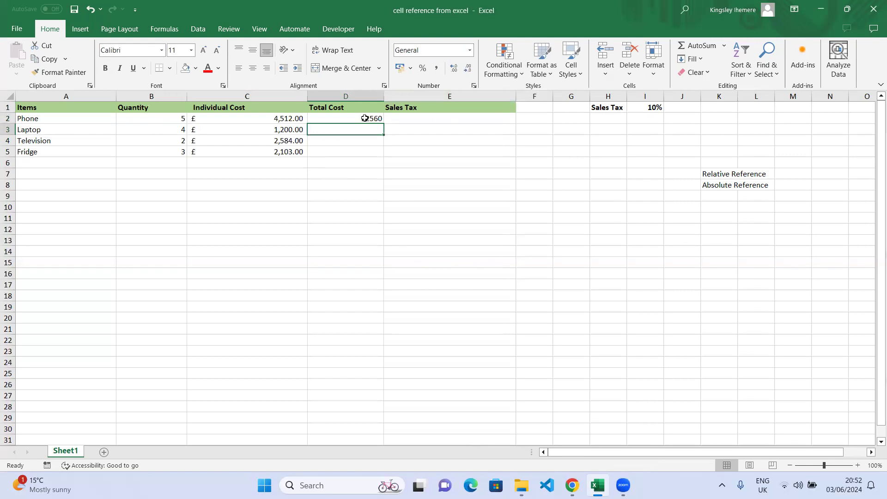
pyautogui.doubleClick(365, 118)
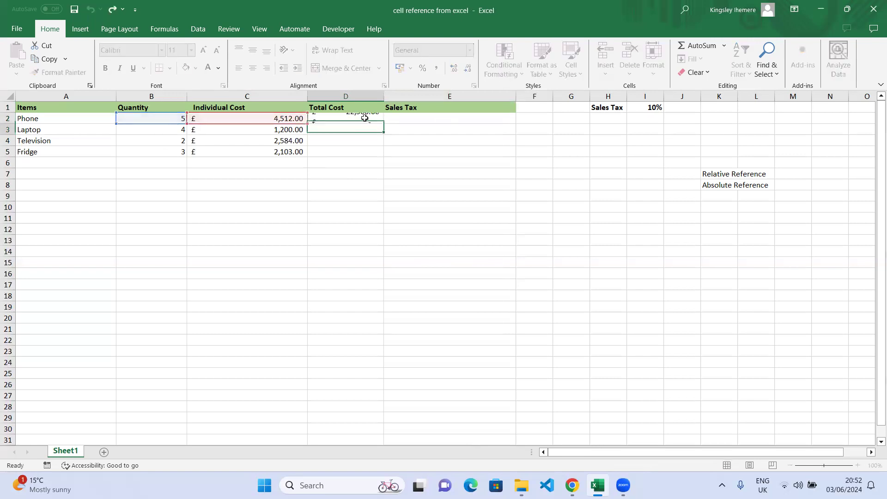
pyautogui.press('Return')
pyautogui.click(422, 131)
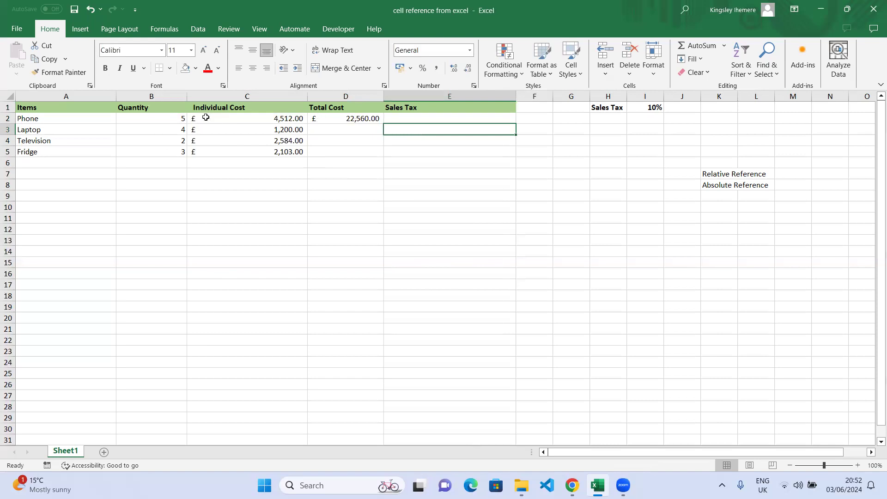
pyautogui.click(375, 119)
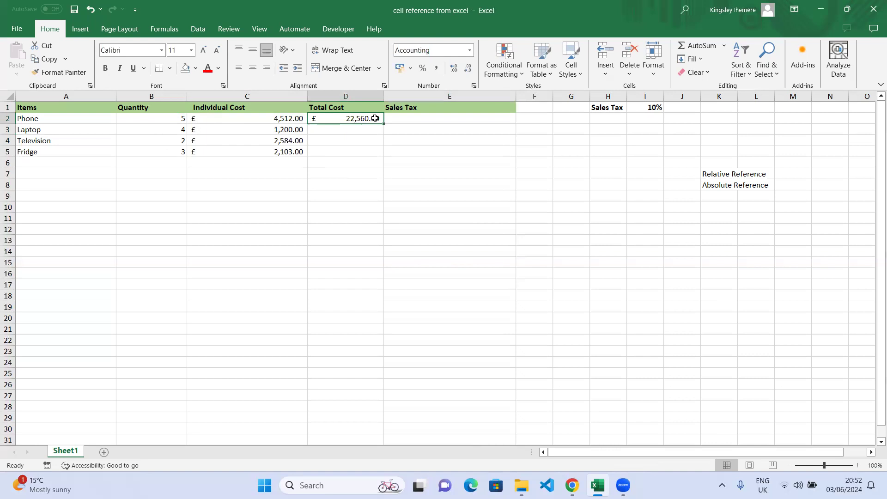
pyautogui.click(732, 175)
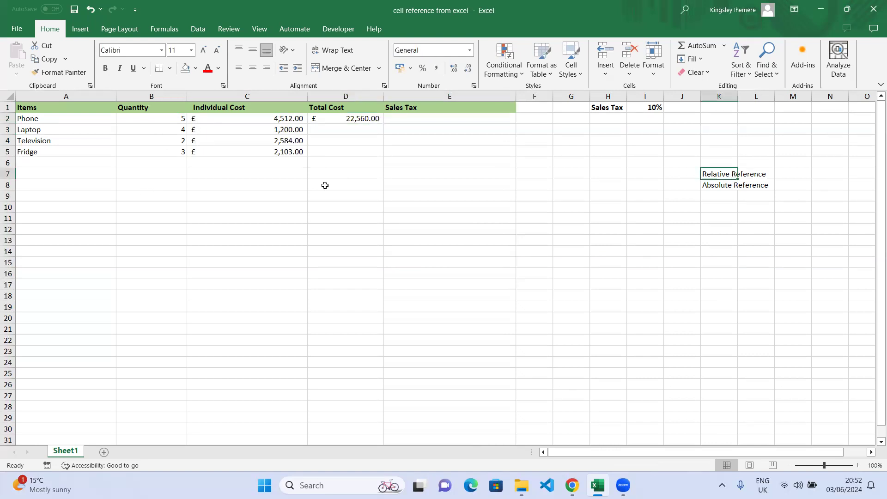
pyautogui.click(375, 118)
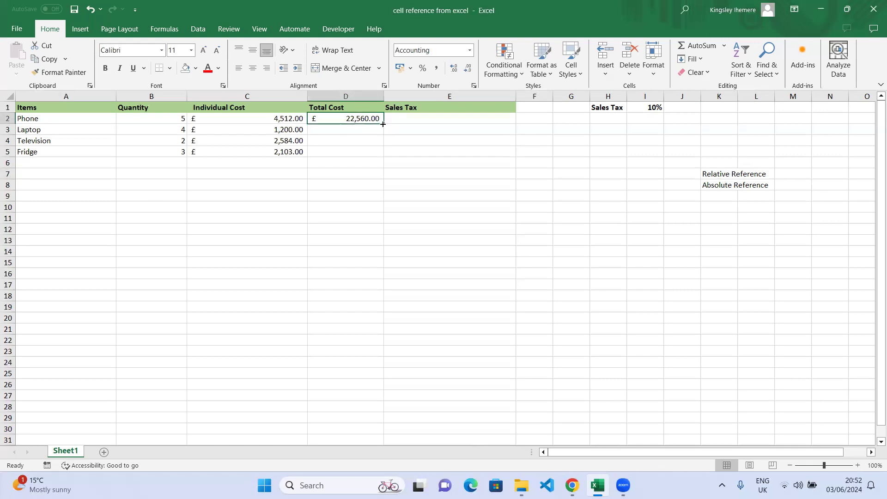
# Fill D2's total down to row 5 (£4,800.00, £5,168.00, £6,309.00), then show the View tab's options
pyautogui.moveTo(383, 123); pyautogui.dragTo(379, 156)
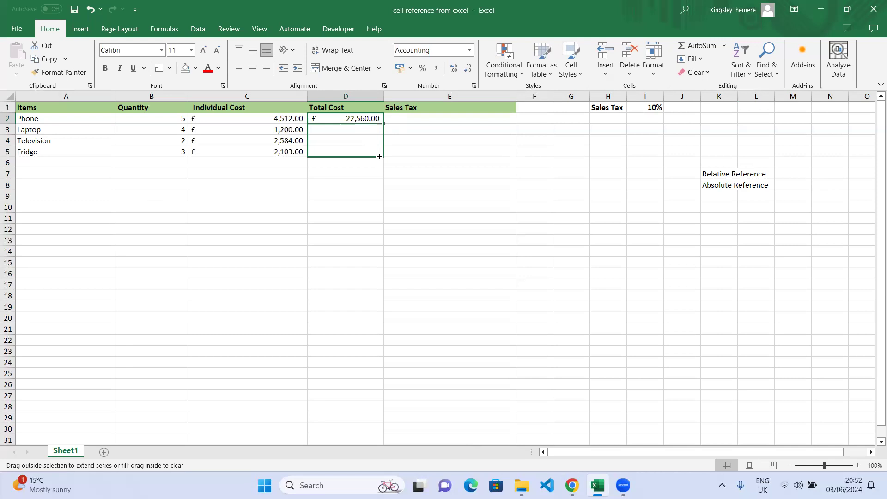
pyautogui.moveTo(379, 157); pyautogui.dragTo(379, 157)
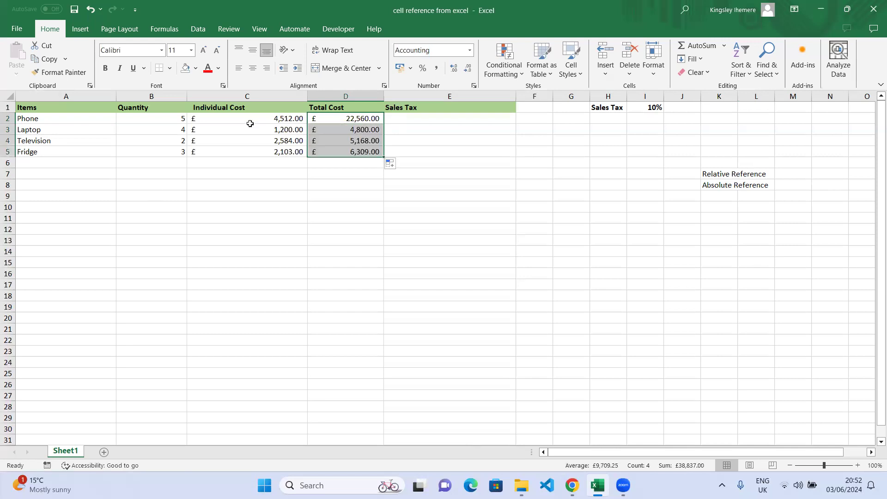
pyautogui.click(388, 151)
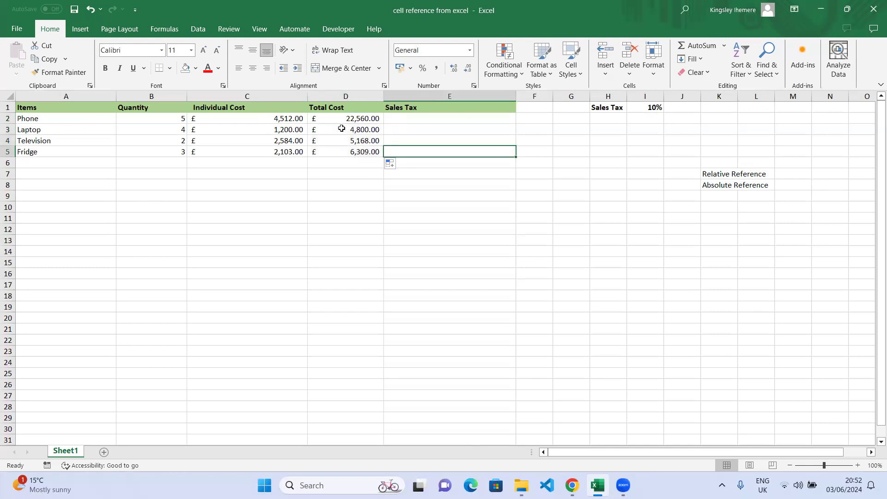
pyautogui.click(366, 130)
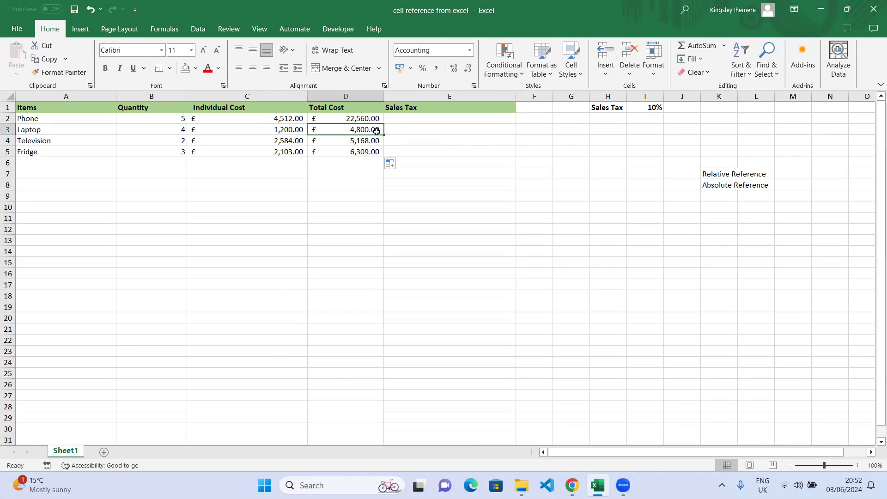
pyautogui.click(266, 29)
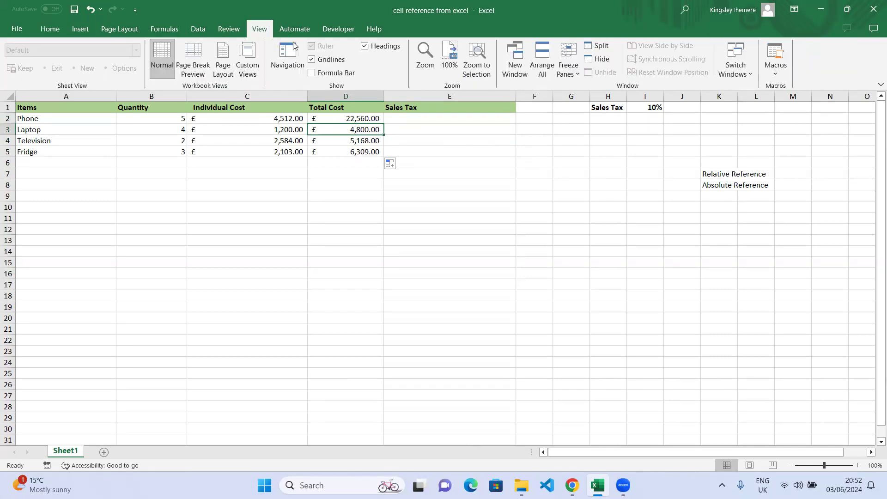
# Turn on the Formula Bar and compare D2's =B2*C2, D3's =B3*C3 and D5's =B5*C5
pyautogui.click(312, 73)
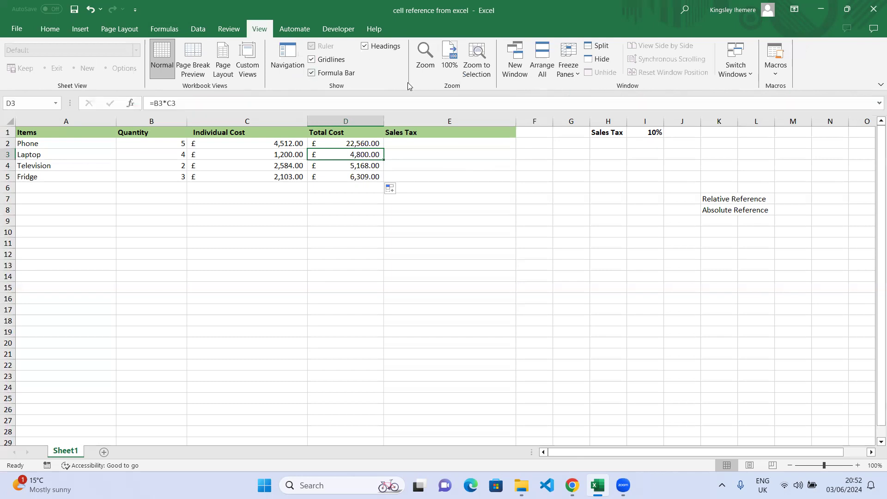
pyautogui.click(346, 143)
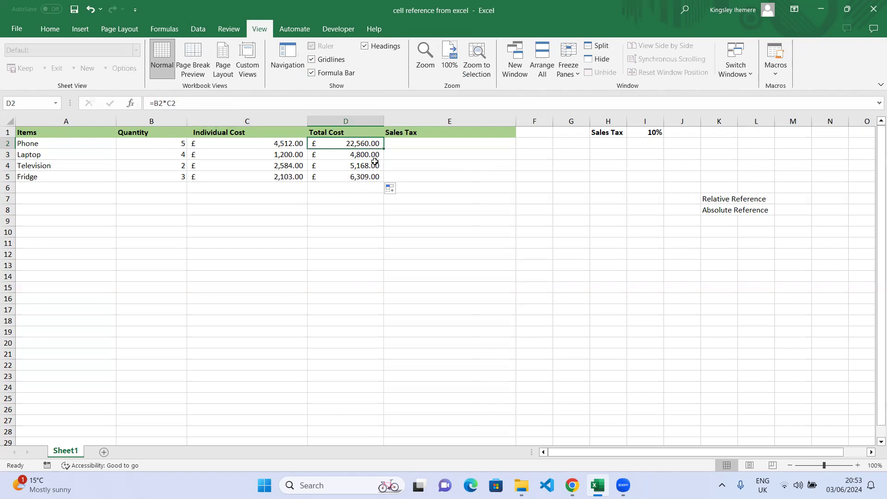
pyautogui.click(374, 158)
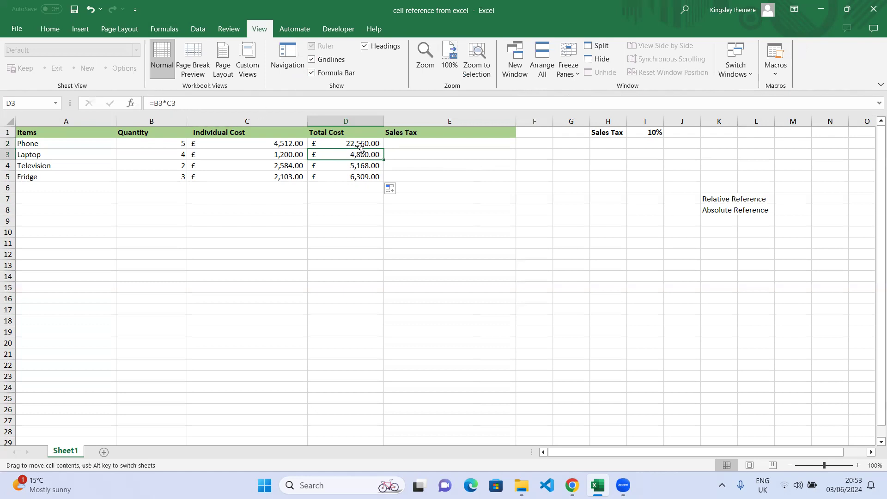
pyautogui.click(361, 145)
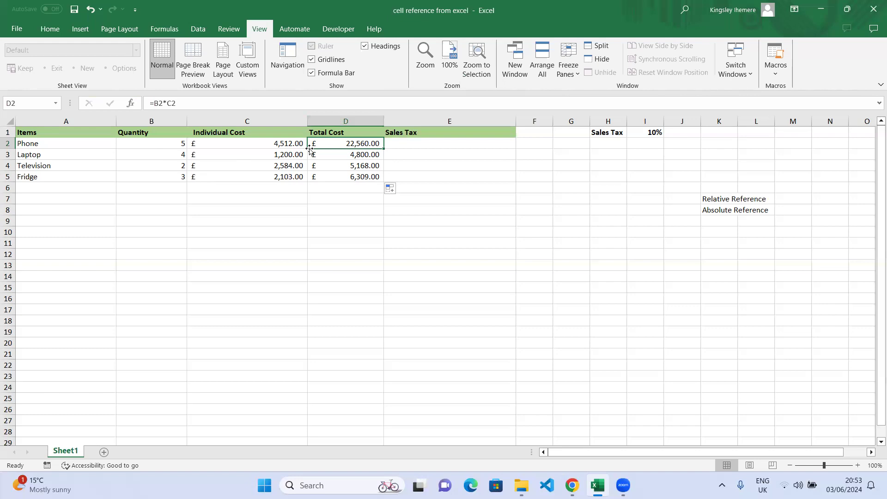
pyautogui.click(370, 154)
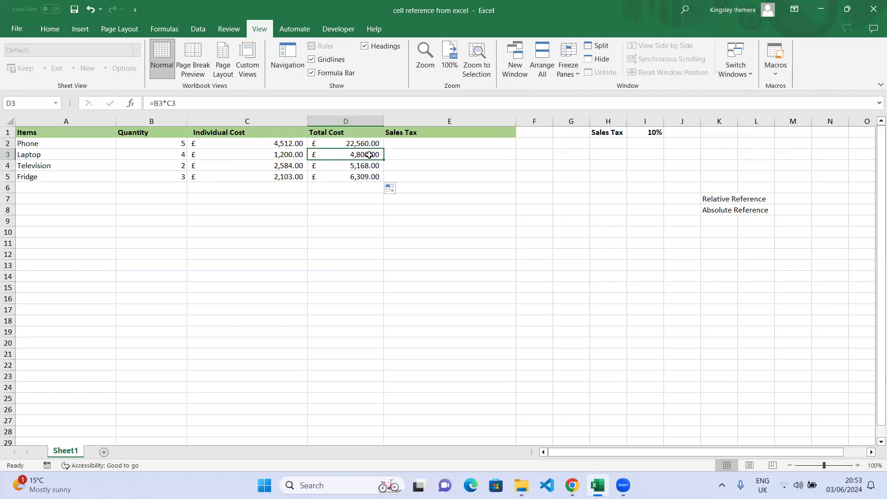
pyautogui.click(378, 144)
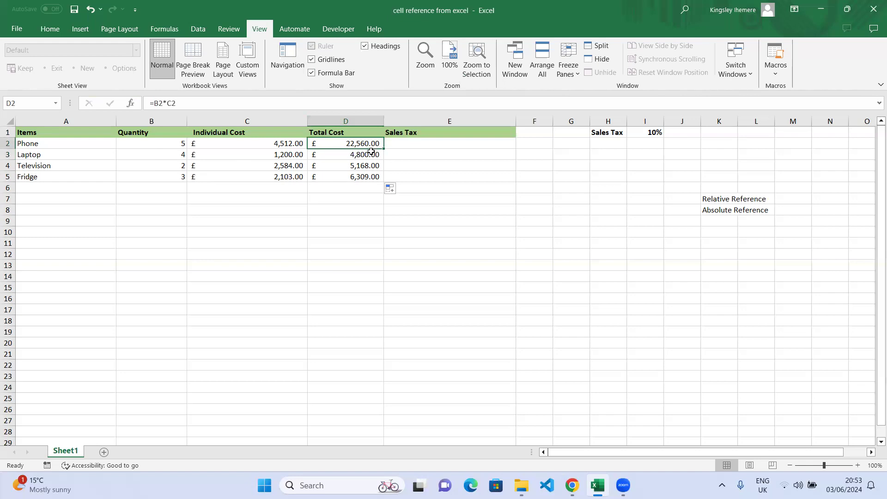
pyautogui.click(371, 155)
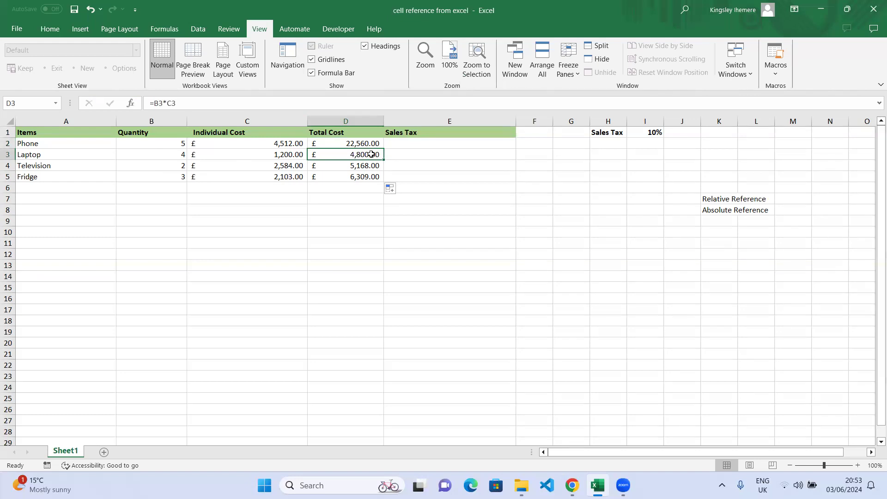
pyautogui.click(371, 179)
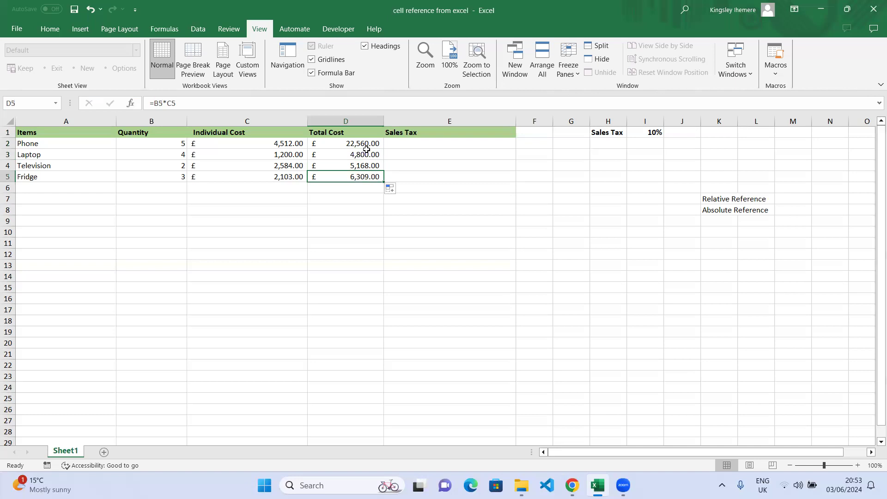
# Undo the copied totals in D3:D5 and re-enter D2's formula as =B2*C2
pyautogui.hotkey('ctrl', 'z')
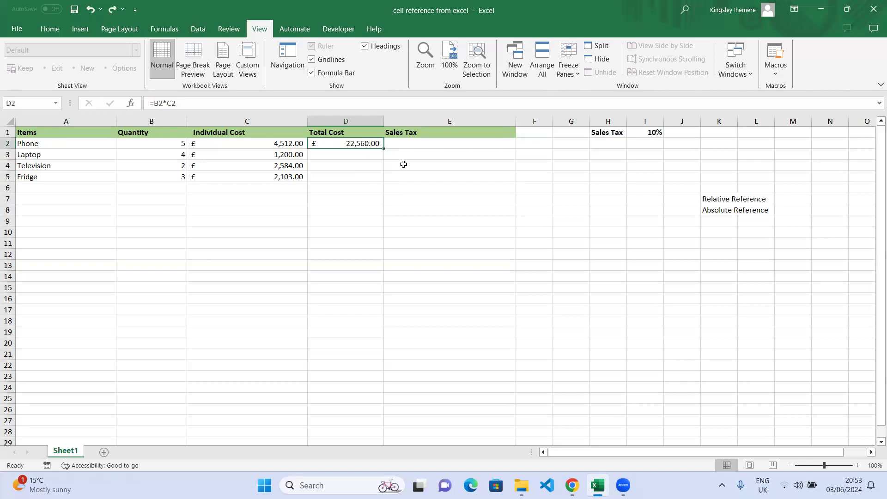
pyautogui.doubleClick(366, 144)
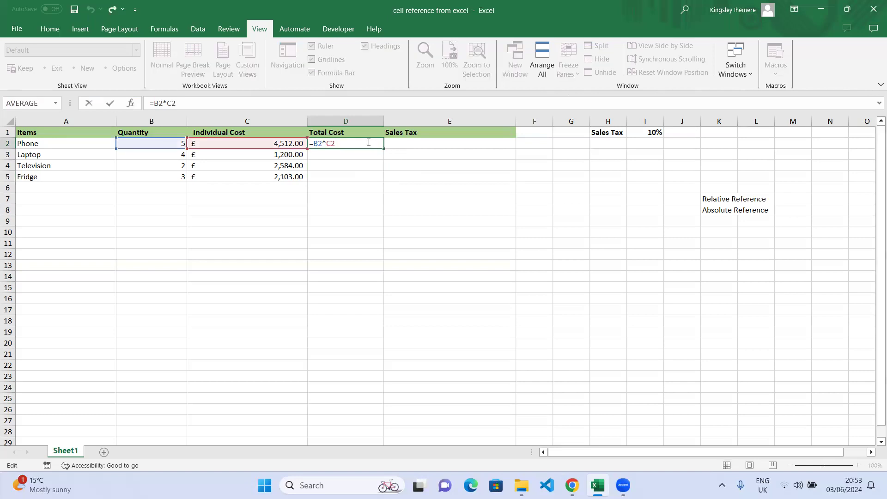
pyautogui.press('BackSpace')
pyautogui.press('BackSpace')
pyautogui.press('BackSpace')
pyautogui.press('BackSpace')
pyautogui.press('BackSpace')
pyautogui.press('BackSpace')
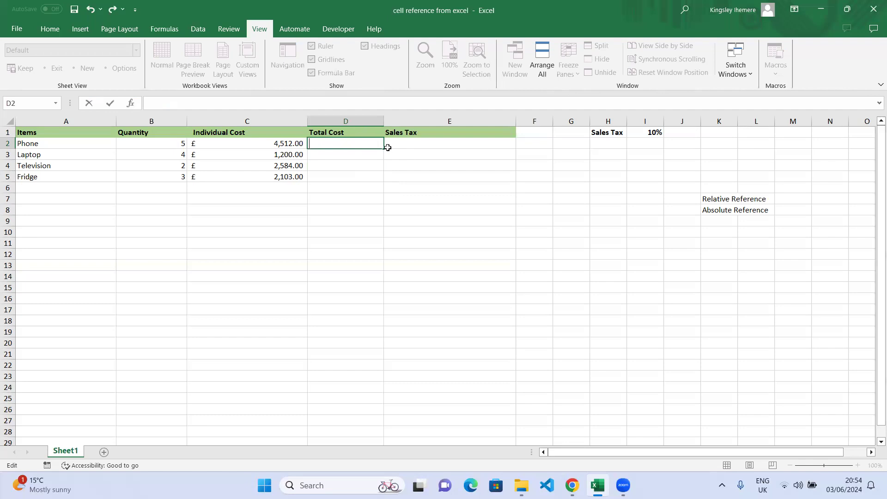
pyautogui.write('=')
pyautogui.click(174, 146)
pyautogui.write('*')
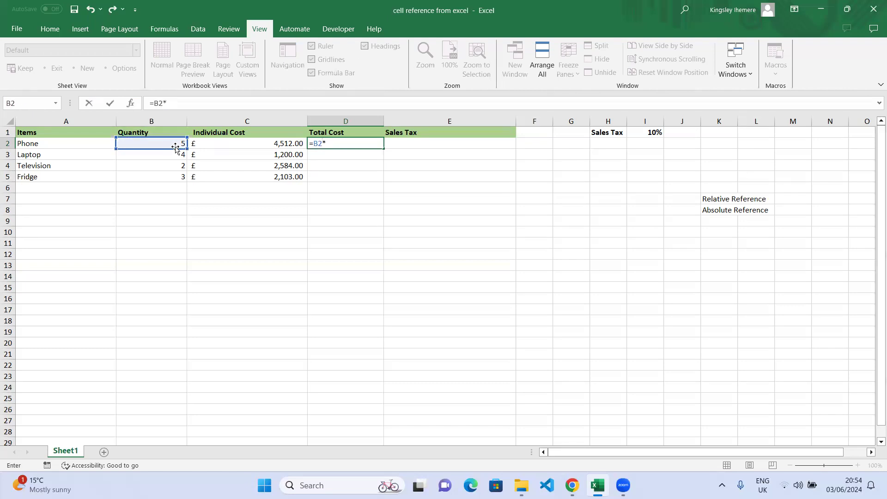
pyautogui.click(218, 147)
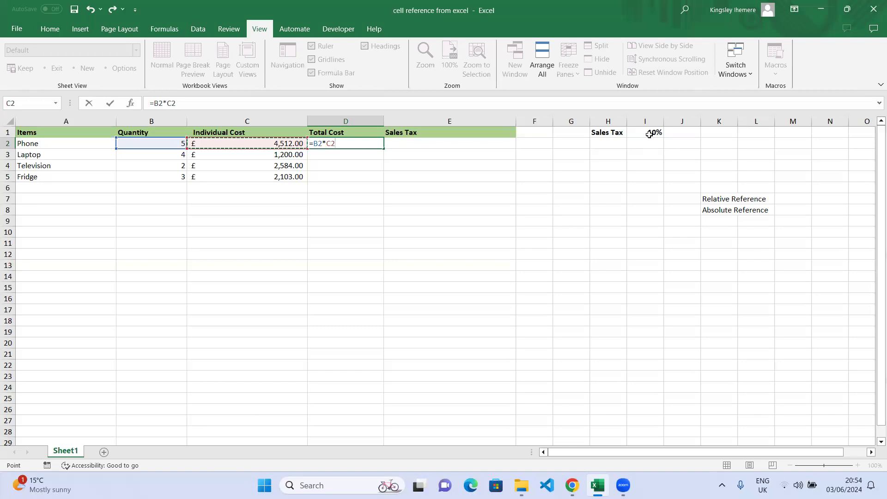
pyautogui.hotkey('ctrl', 'Return')
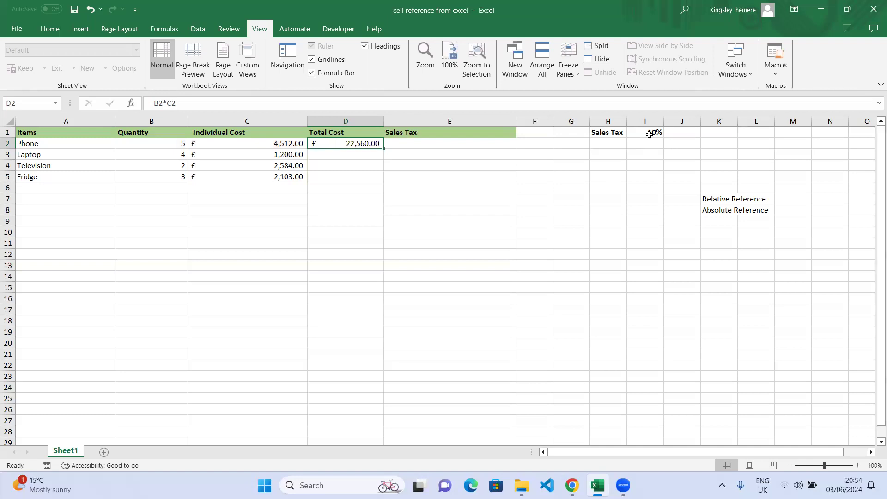
# Review D2's =B2*C2 references, then try filling it down to D5 and undo twice
pyautogui.click(390, 153)
pyautogui.click(371, 142)
pyautogui.doubleClick(374, 143)
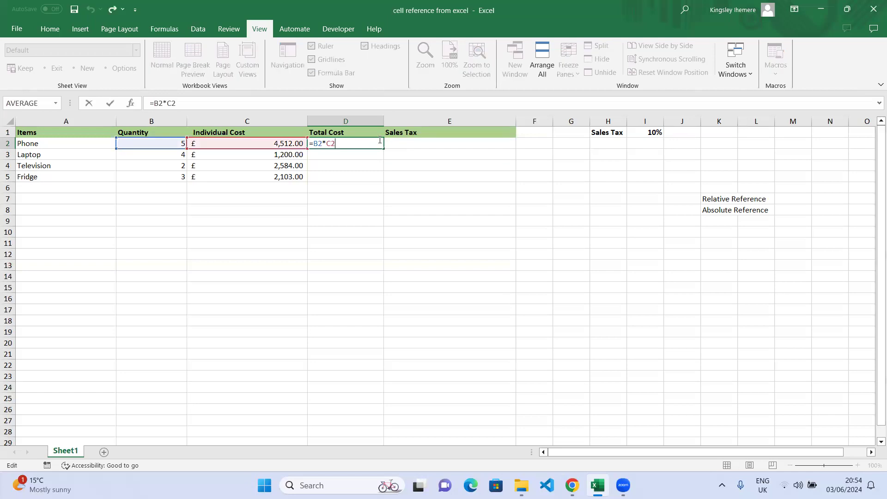
pyautogui.hotkey('ctrl', 'Return')
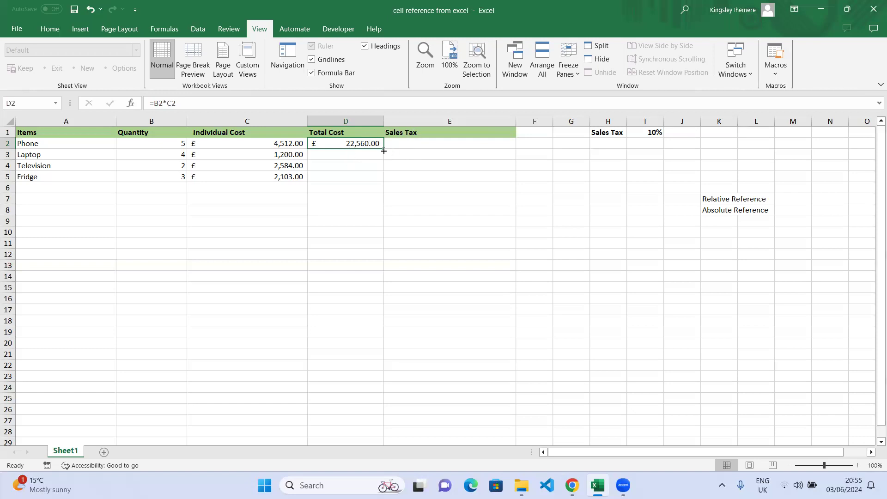
pyautogui.moveTo(384, 149); pyautogui.dragTo(383, 180)
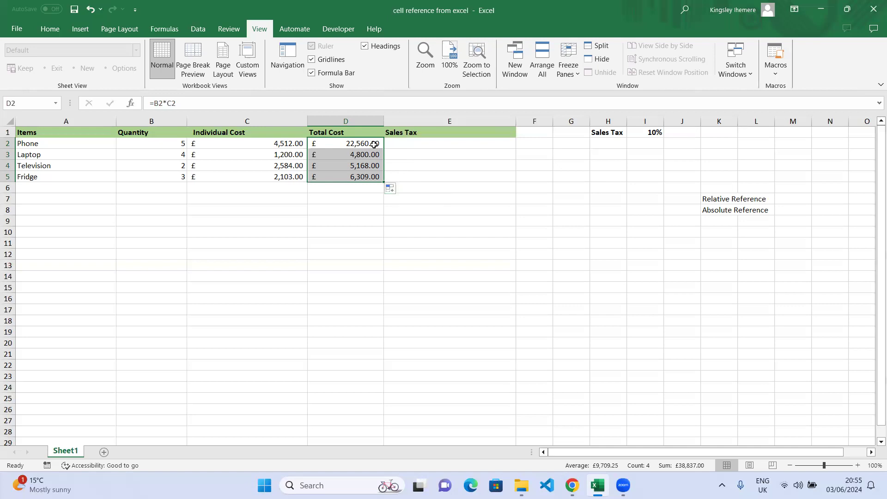
pyautogui.hotkey('ctrl', 'z')
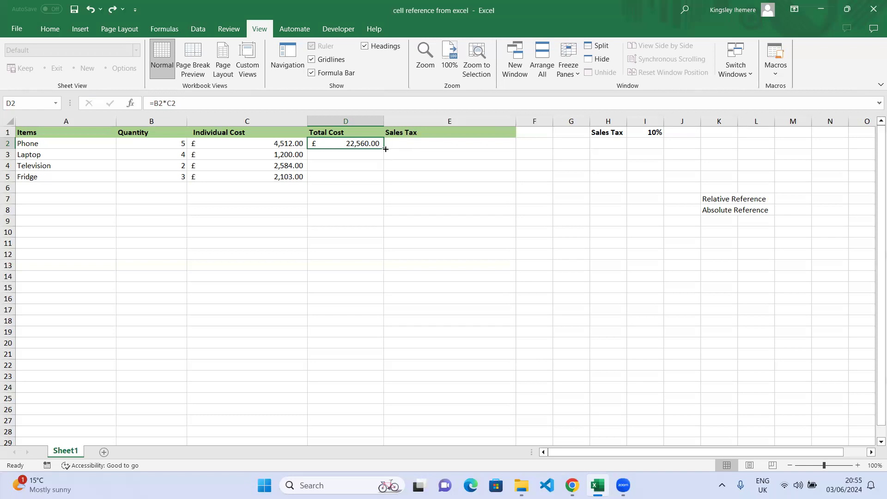
pyautogui.moveTo(384, 148); pyautogui.dragTo(386, 187)
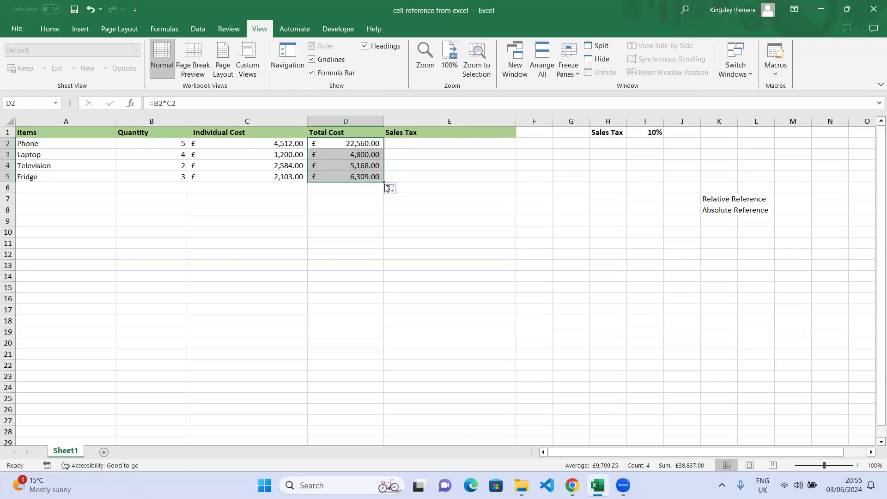
pyautogui.hotkey('ctrl', 'z')
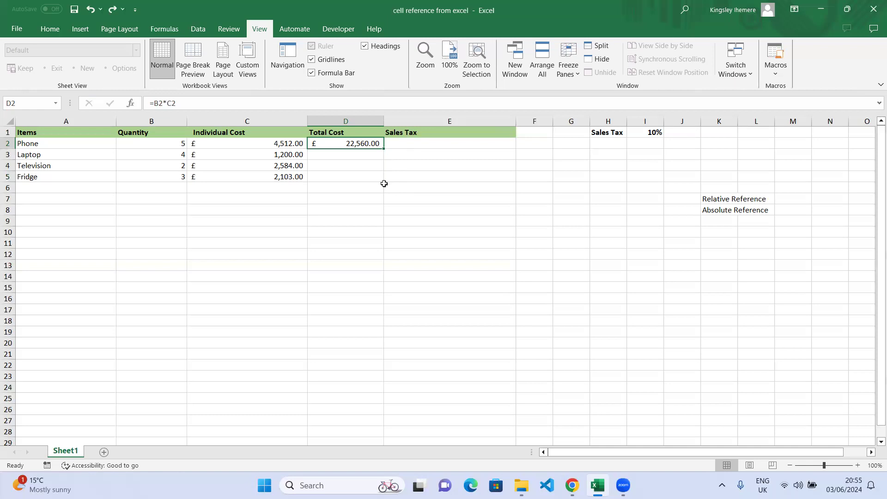
# Autofill the Total Cost formula down D2:D5 and verify D4 holds =B4*C4
pyautogui.doubleClick(383, 148)
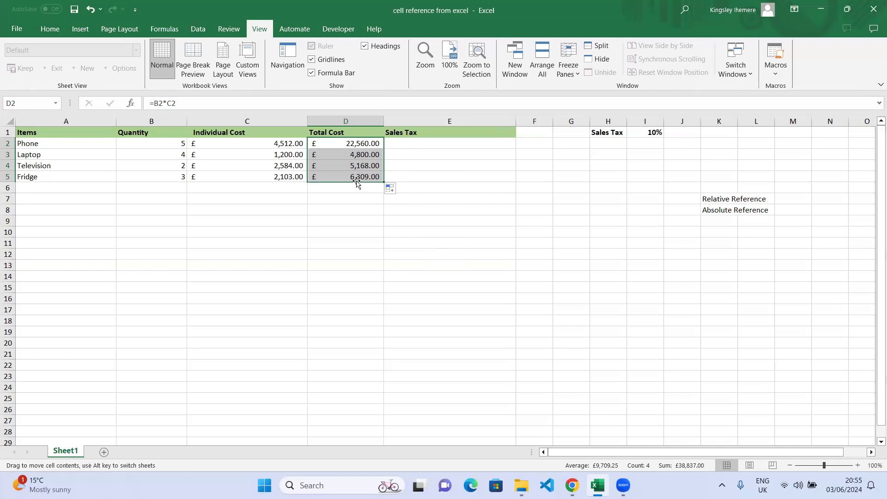
pyautogui.click(361, 162)
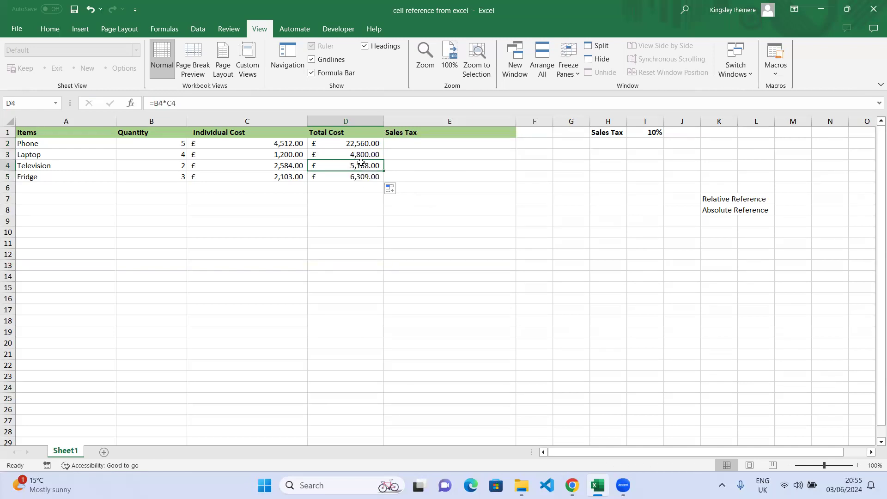
pyautogui.click(367, 145)
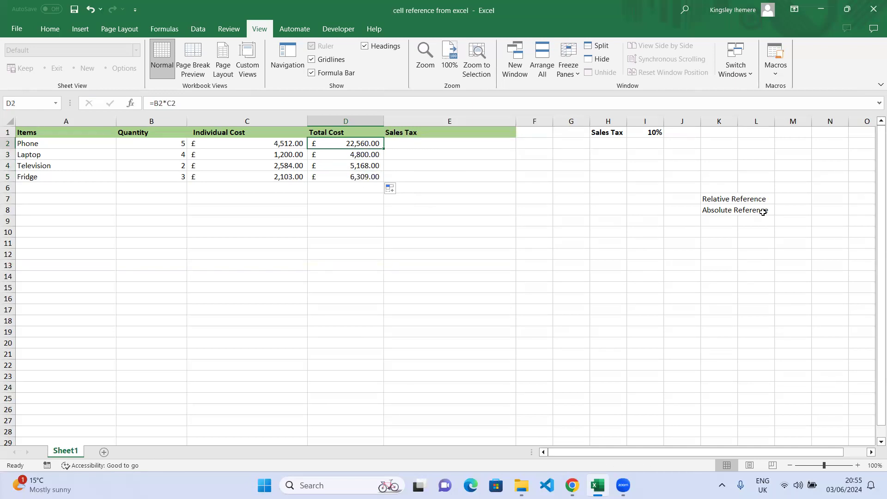
pyautogui.click(742, 200)
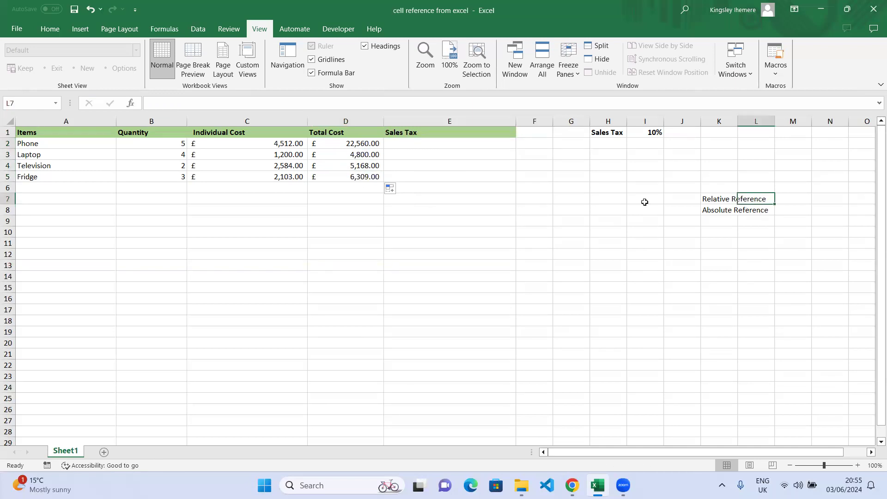
pyautogui.click(369, 145)
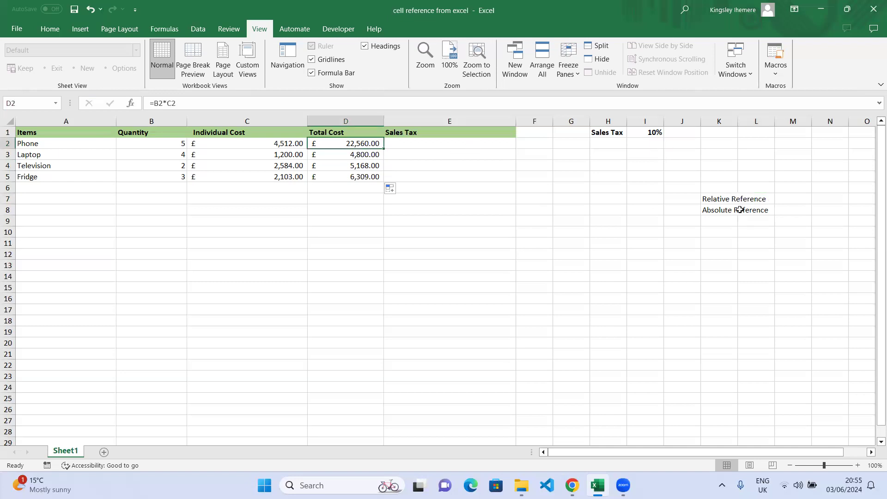
# Bold the Relative Reference and Absolute Reference labels in K7:L8
pyautogui.moveTo(707, 198); pyautogui.dragTo(754, 210)
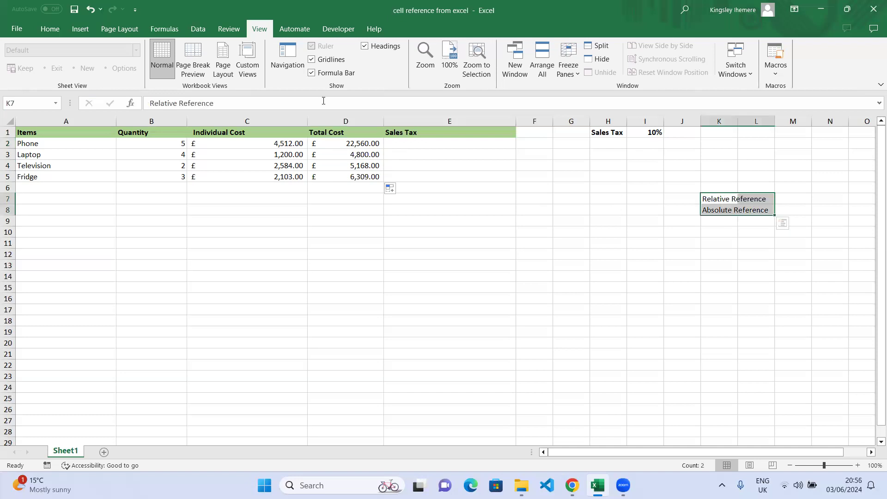
pyautogui.click(50, 29)
pyautogui.click(104, 68)
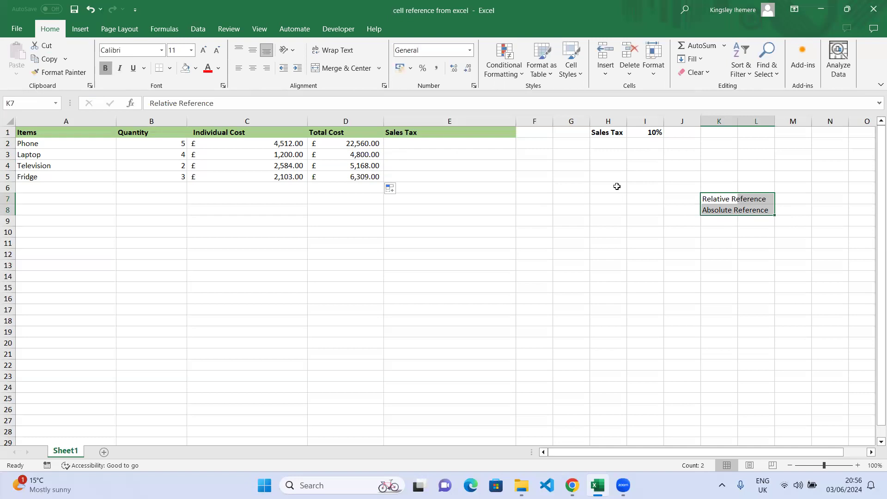
pyautogui.click(742, 253)
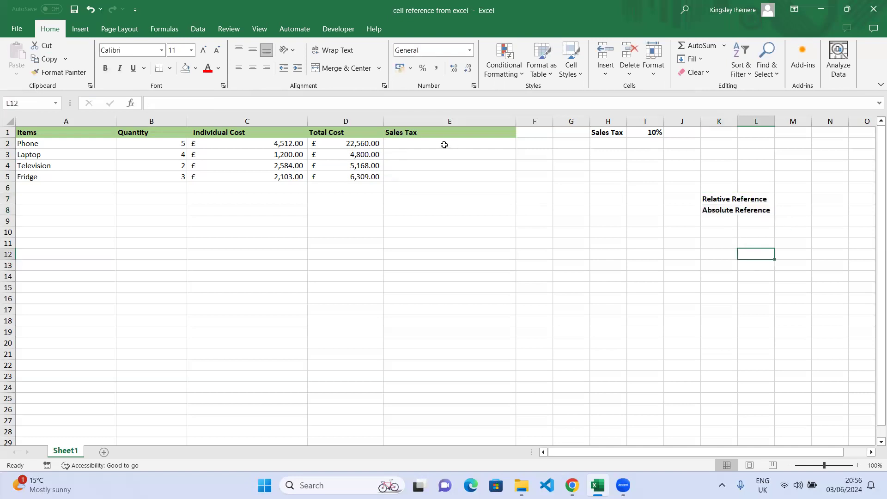
# Inspect D2's total cost and the 10% sales tax rate in I1, then select E1:E2
pyautogui.click(420, 143)
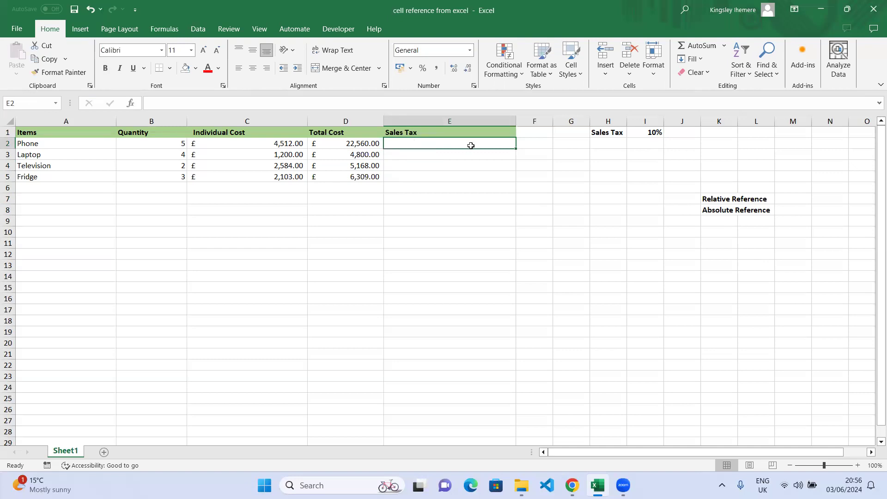
pyautogui.click(341, 143)
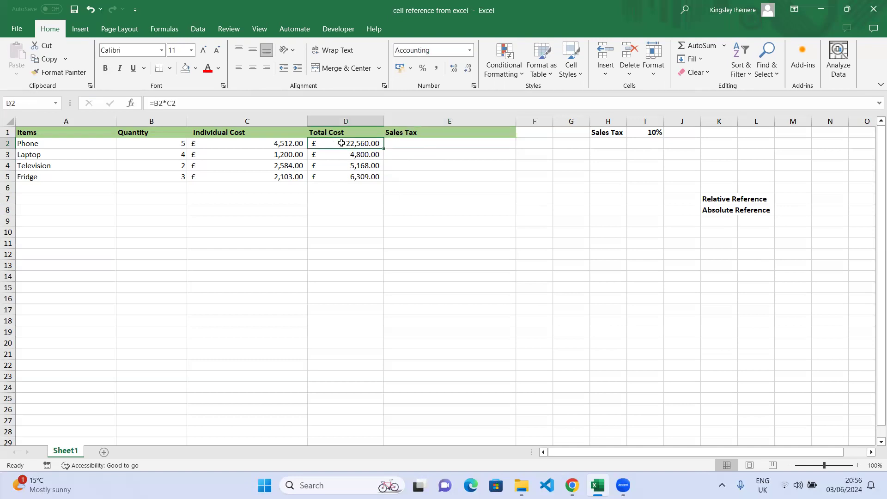
pyautogui.click(651, 133)
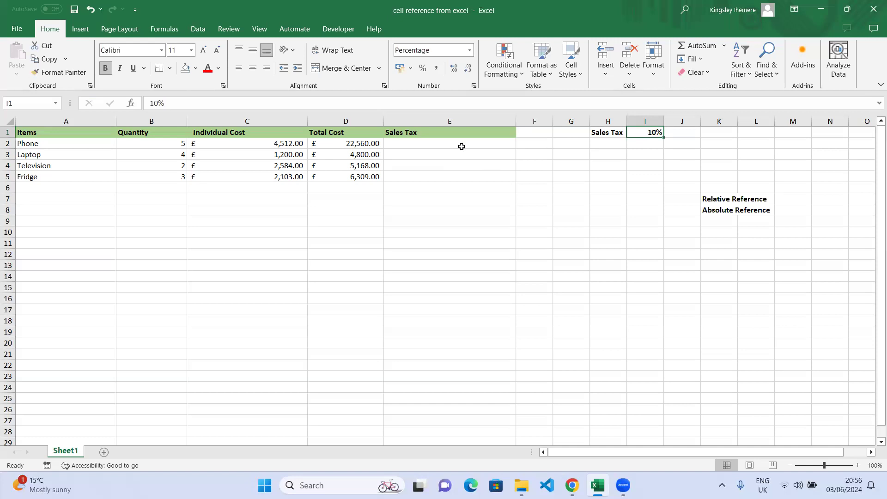
pyautogui.click(350, 143)
pyautogui.click(656, 134)
pyautogui.moveTo(451, 141); pyautogui.dragTo(450, 134)
# Enter the Phone's sales tax formula =D2*I1 in E2
pyautogui.click(453, 144)
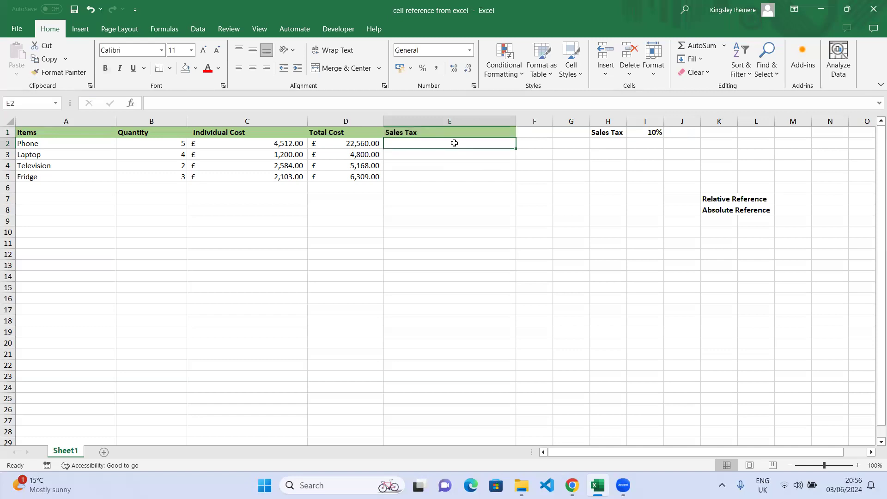
pyautogui.write('=')
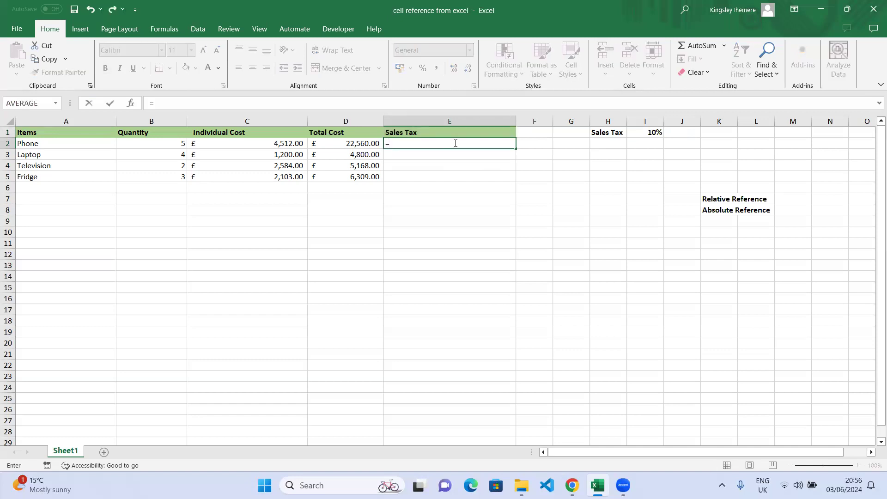
pyautogui.click(347, 145)
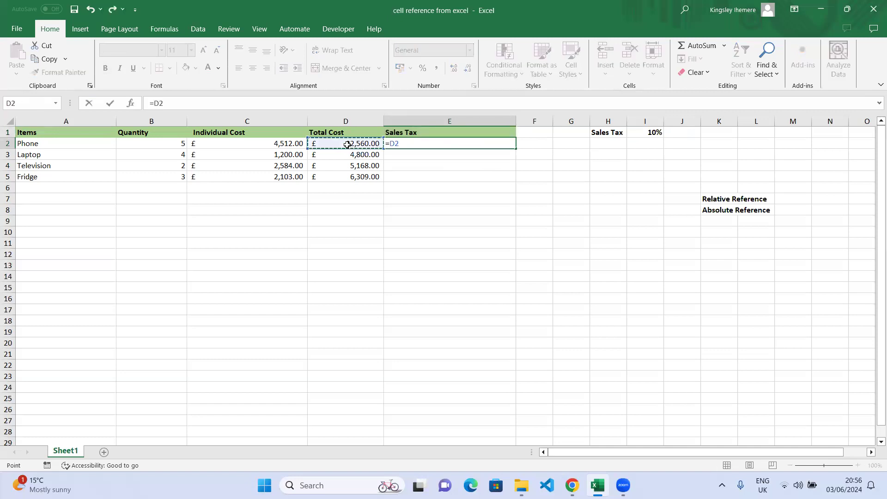
pyautogui.write('*')
pyautogui.click(650, 133)
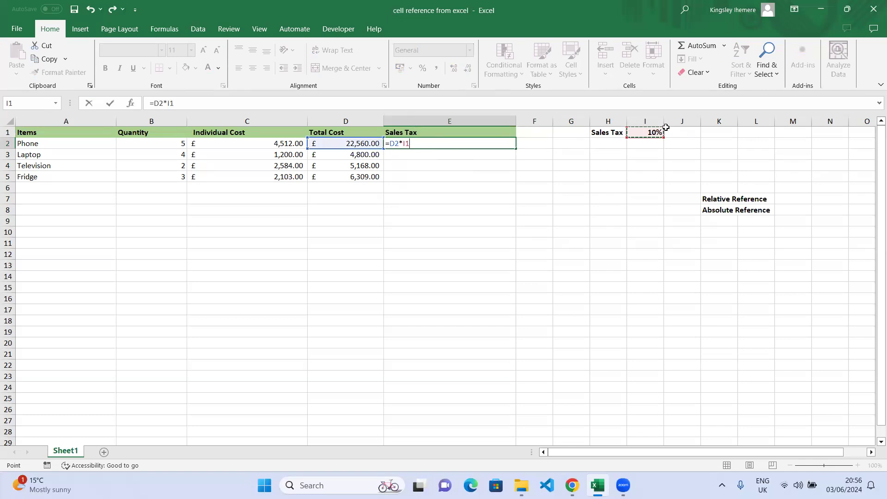
pyautogui.press('Return')
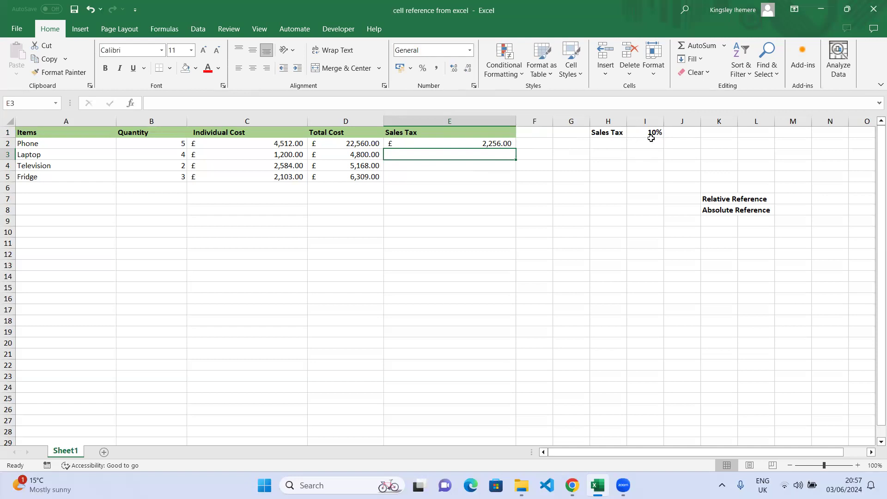
# Rebuild E2's formula as =D2*I1, giving £2,256.00
pyautogui.click(461, 143)
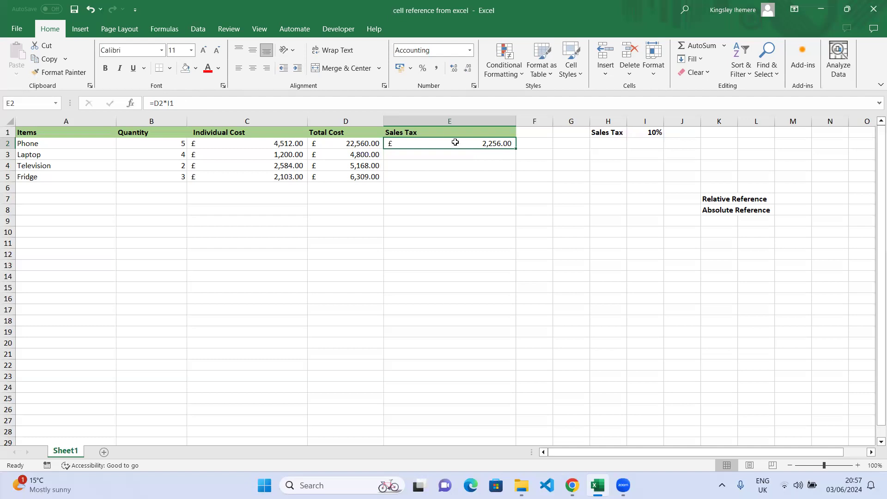
pyautogui.doubleClick(500, 143)
pyautogui.press('BackSpace')
pyautogui.press('BackSpace')
pyautogui.press('BackSpace')
pyautogui.press('BackSpace')
pyautogui.press('BackSpace')
pyautogui.press('BackSpace')
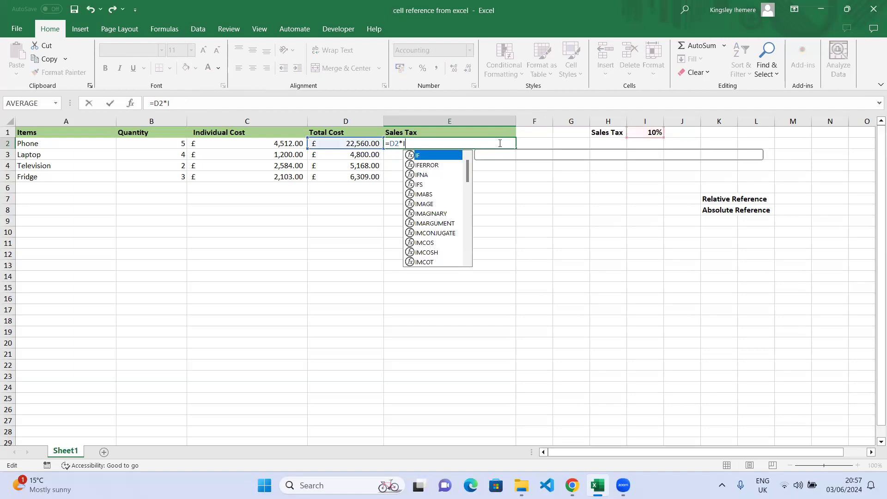
pyautogui.write('=')
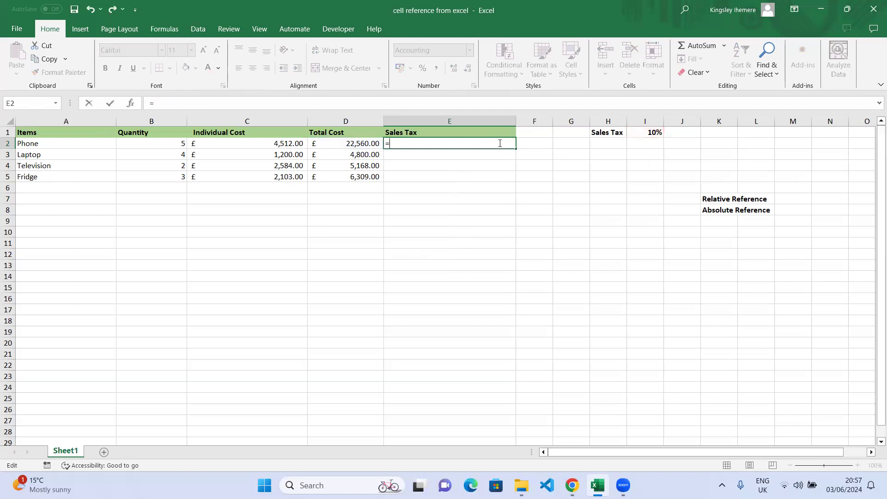
pyautogui.click(360, 144)
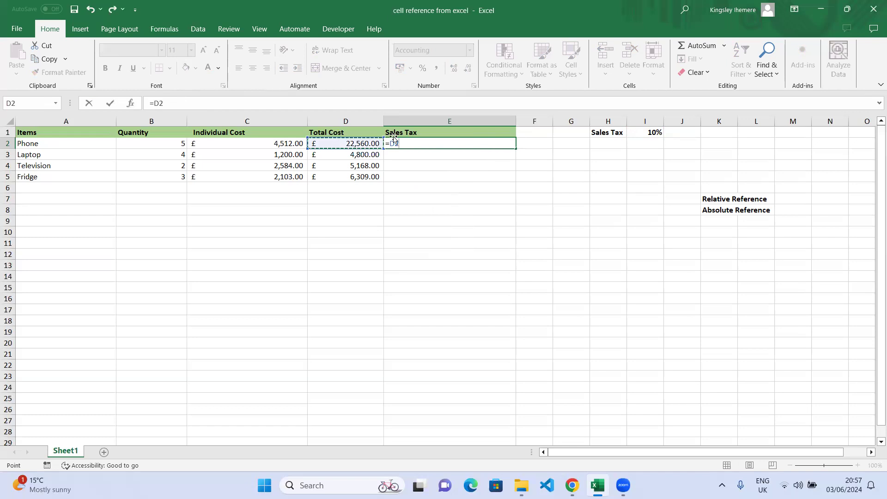
pyautogui.write('*')
pyautogui.click(650, 133)
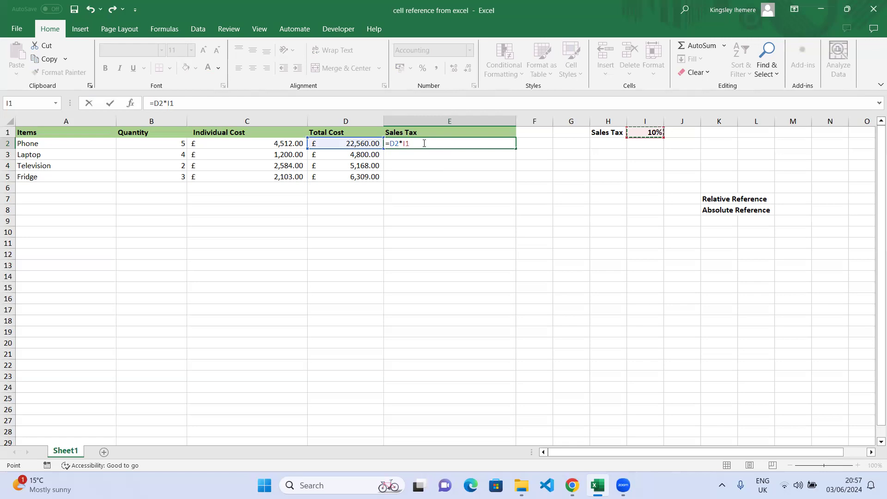
pyautogui.press('Return')
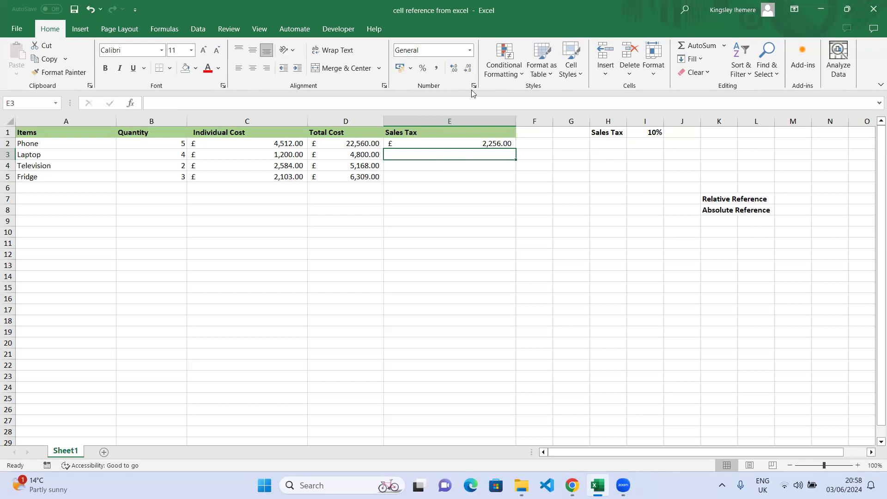
# Fill E2's sales tax formula down to E5 and find E3 holds =D3*I2, pointing at blank I2
pyautogui.click(496, 144)
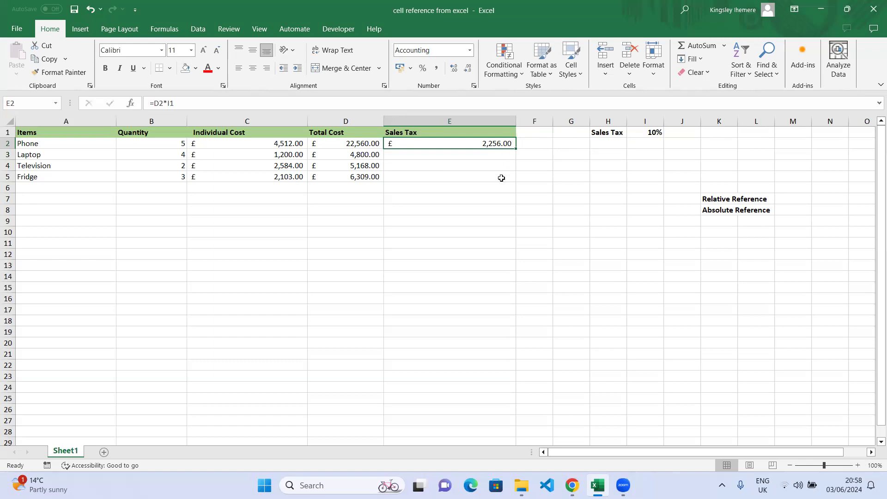
pyautogui.moveTo(516, 148); pyautogui.dragTo(515, 181)
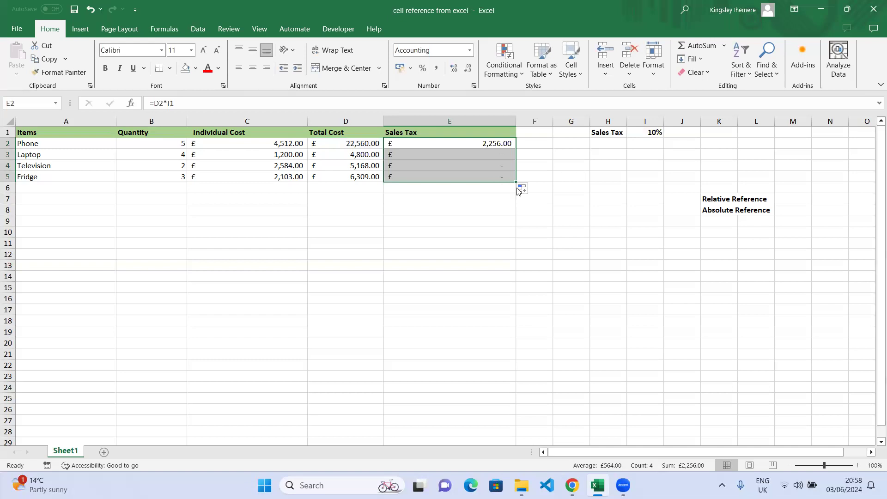
pyautogui.click(488, 144)
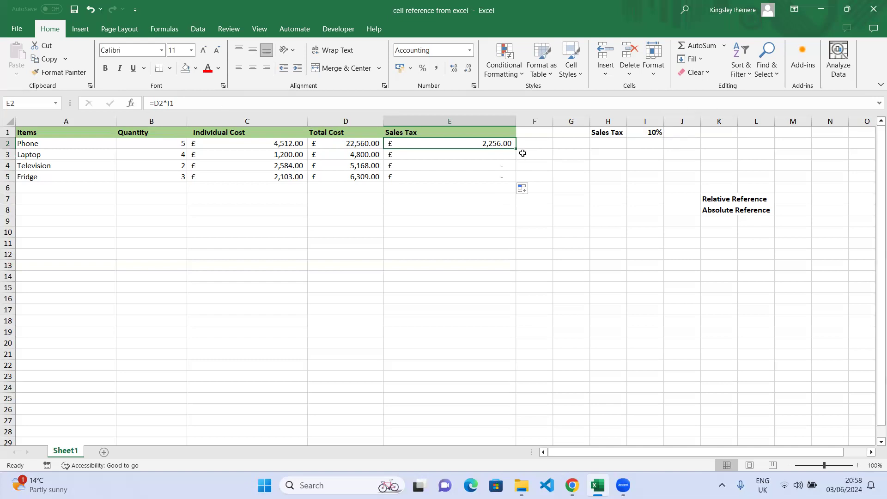
pyautogui.click(495, 158)
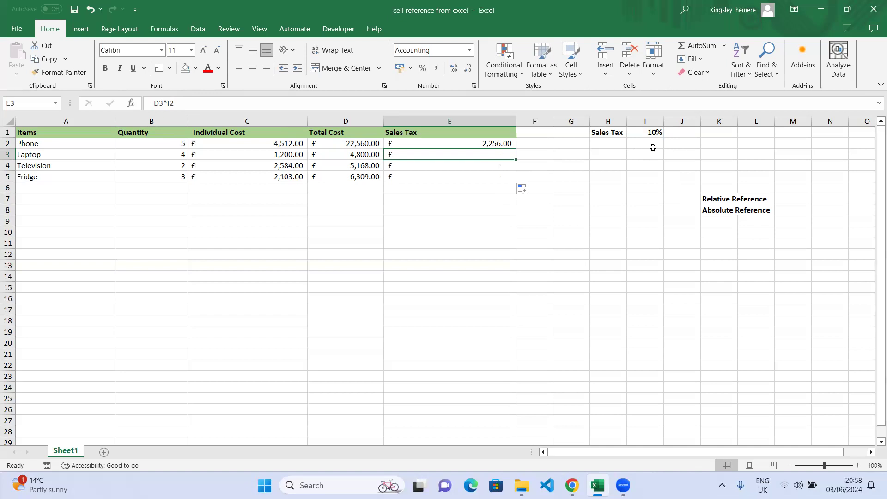
# Compare E4's copied formula with E2's =D2*I1, then edit E2 in the formula bar
pyautogui.click(495, 167)
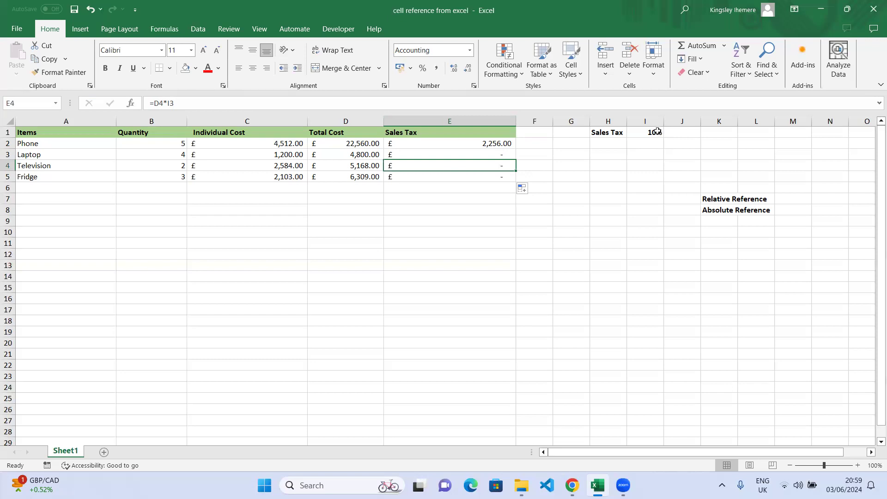
pyautogui.click(500, 144)
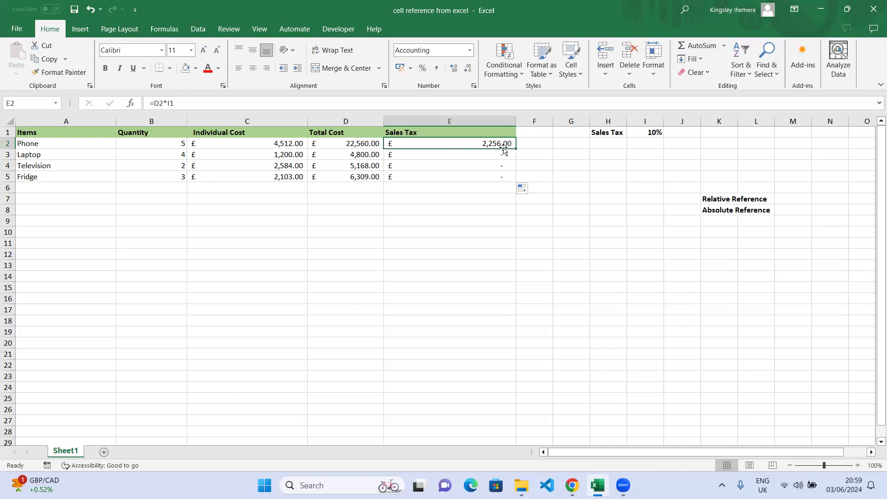
pyautogui.click(170, 102)
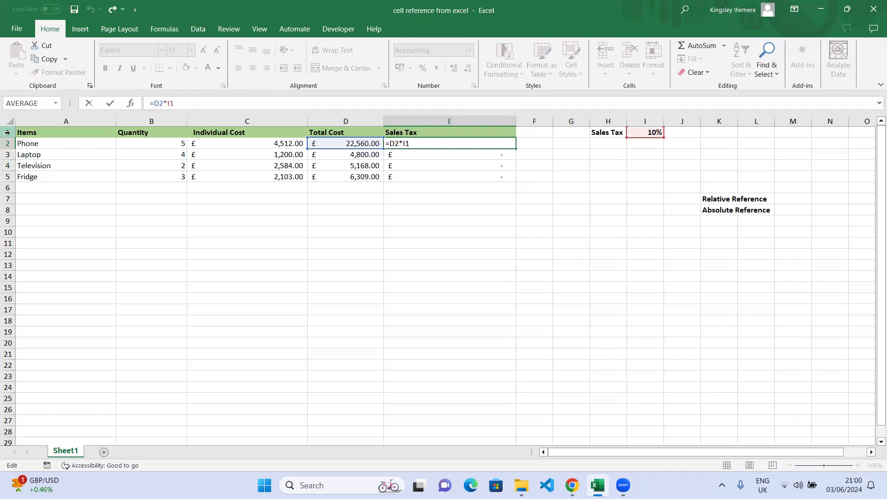
# Lock the rate row so E2 reads =D2*I$1, still showing £2,256.00
pyautogui.write('$')
pyautogui.click(110, 105)
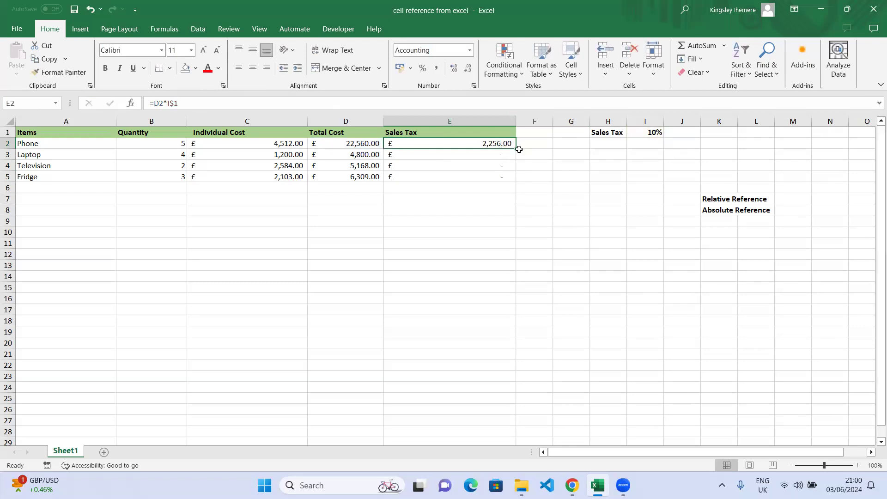
# Fill =D2*I$1 down to E5, check E3–E5, and open E5's =D5*I$1 for editing
pyautogui.moveTo(516, 148); pyautogui.dragTo(514, 180)
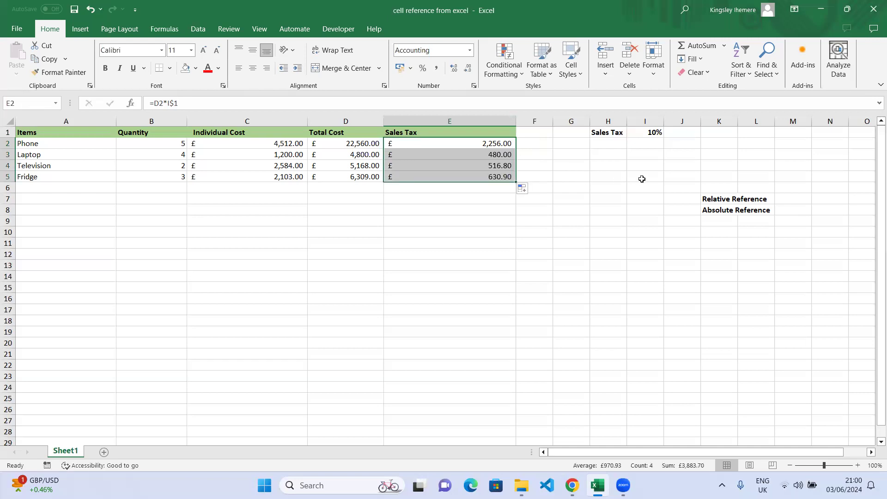
pyautogui.click(496, 154)
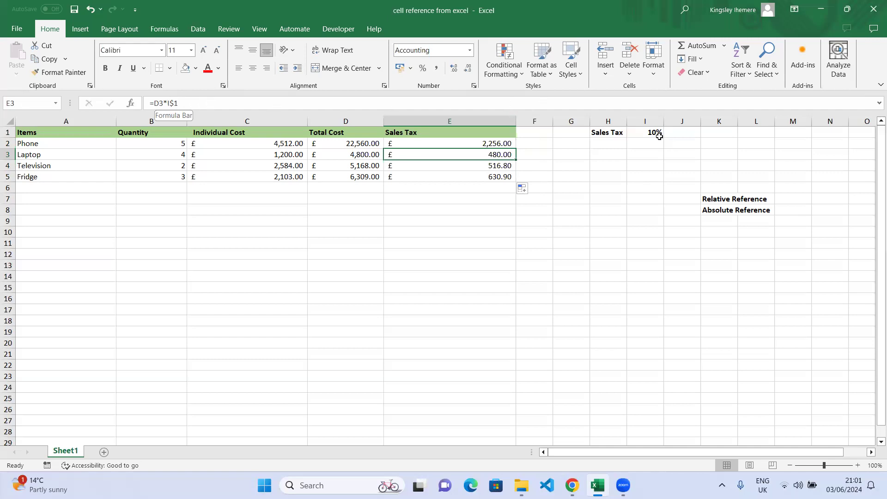
pyautogui.click(497, 167)
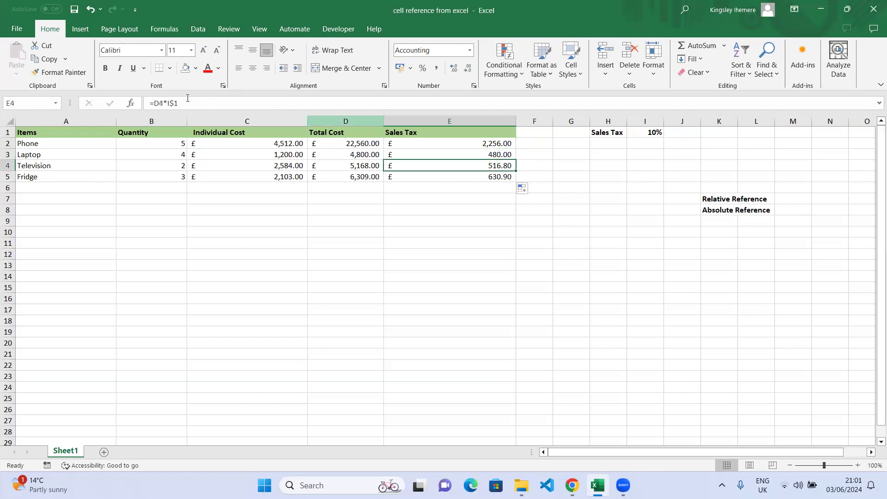
pyautogui.click(505, 176)
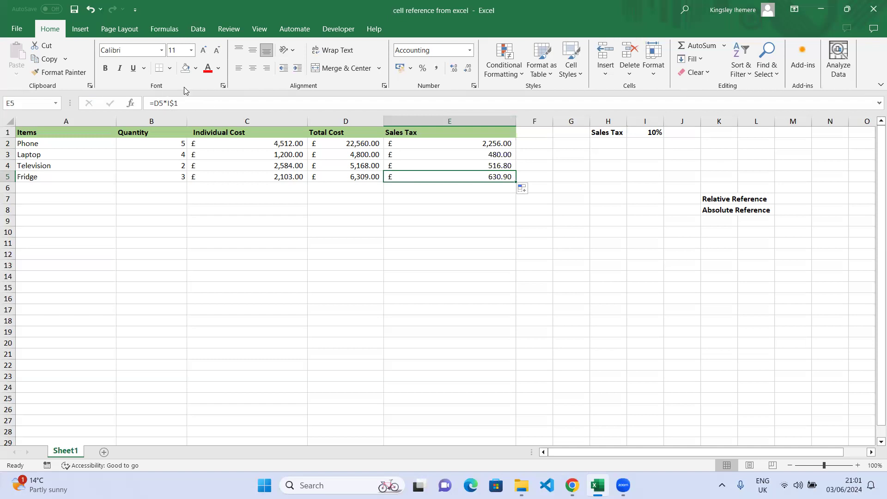
pyautogui.click(175, 103)
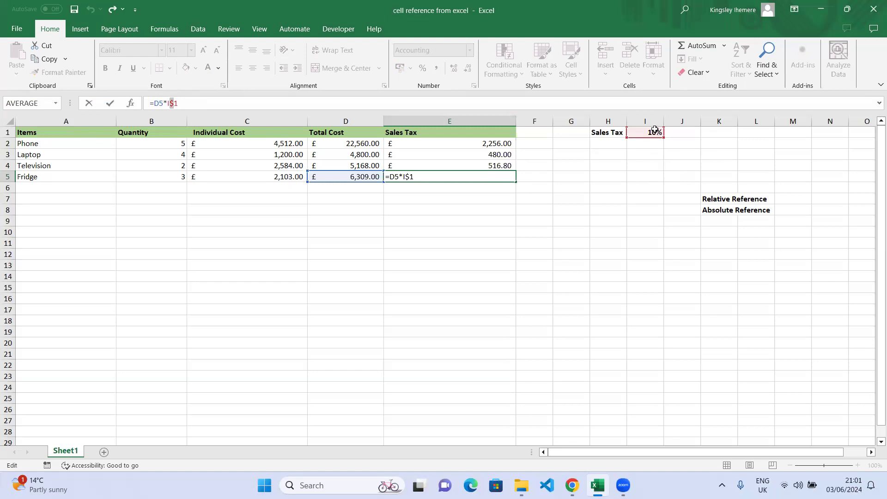
# Commit E5's formula unchanged, select I1, and undo the fill so E3:E5 show dashes
pyautogui.click(109, 106)
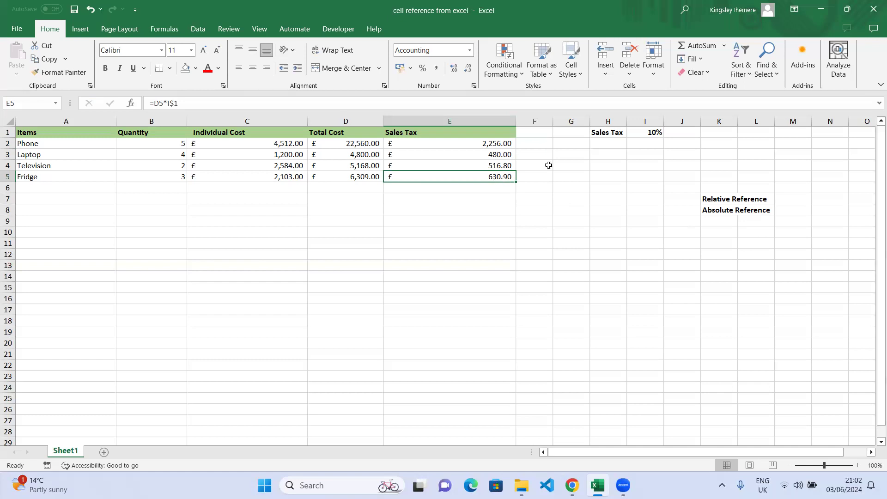
pyautogui.click(660, 133)
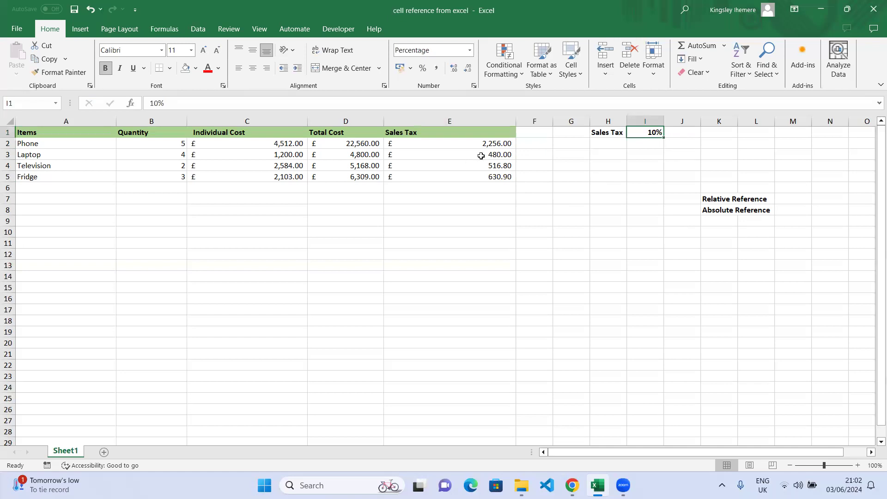
pyautogui.hotkey('ctrl', 'z')
pyautogui.hotkey('ctrl', 'z')
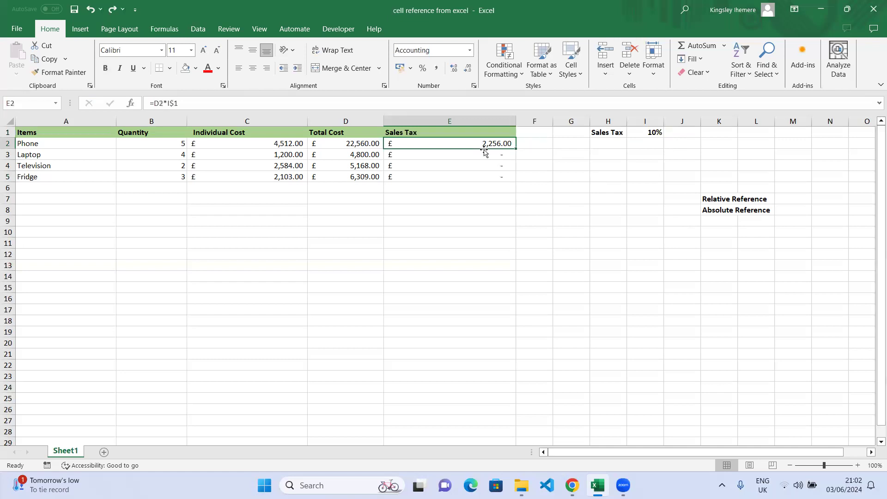
pyautogui.click(738, 200)
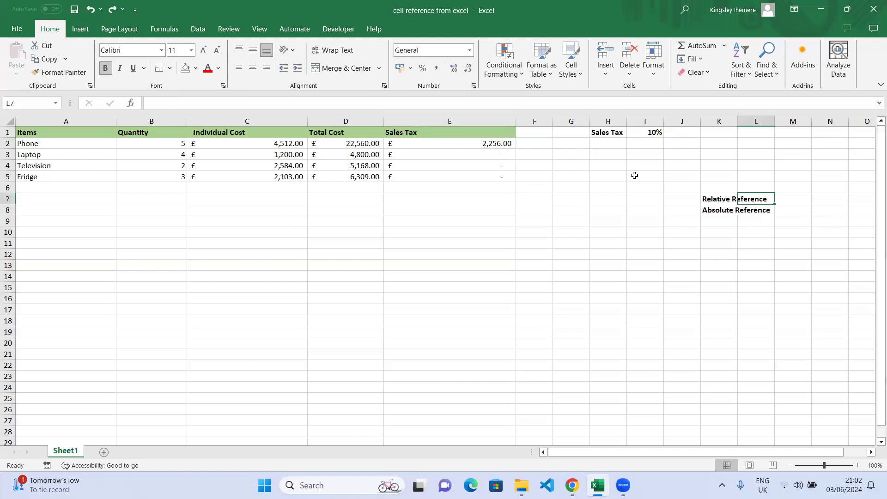
pyautogui.click(494, 143)
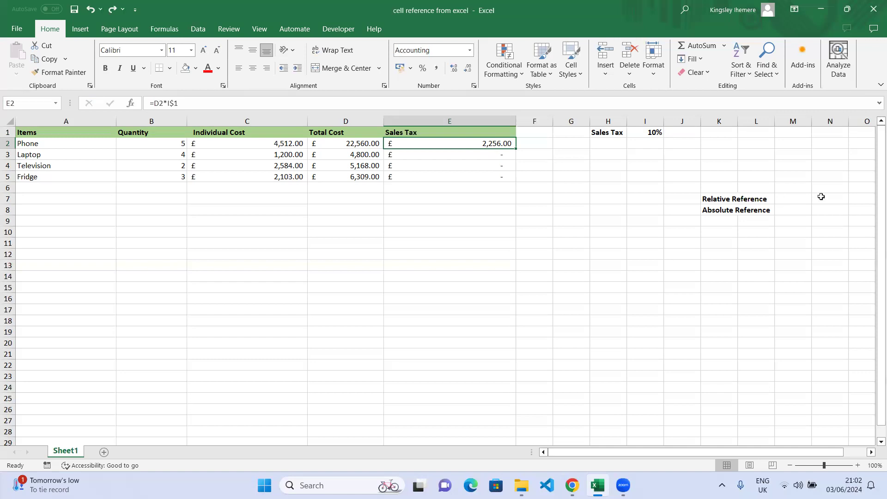
pyautogui.click(494, 156)
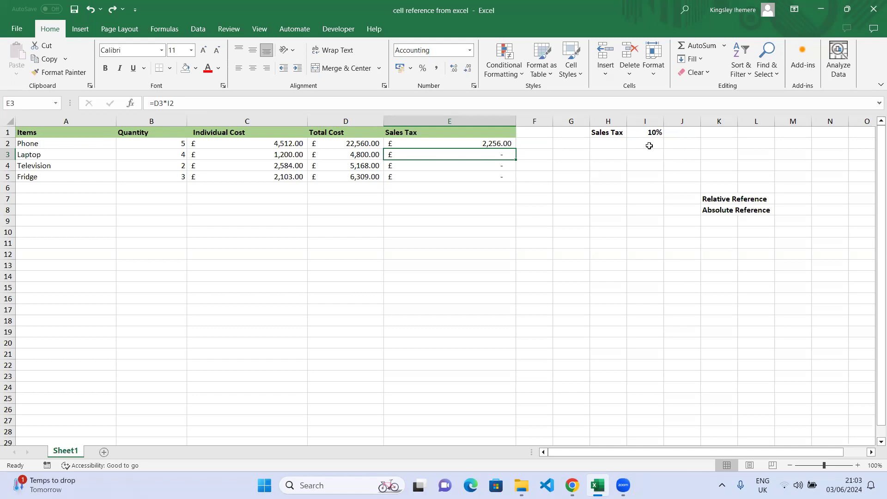
pyautogui.click(493, 166)
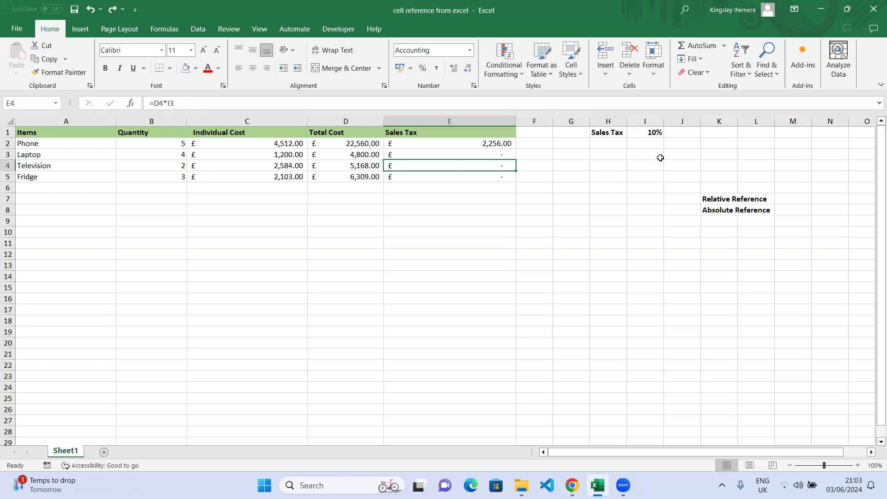
pyautogui.click(483, 174)
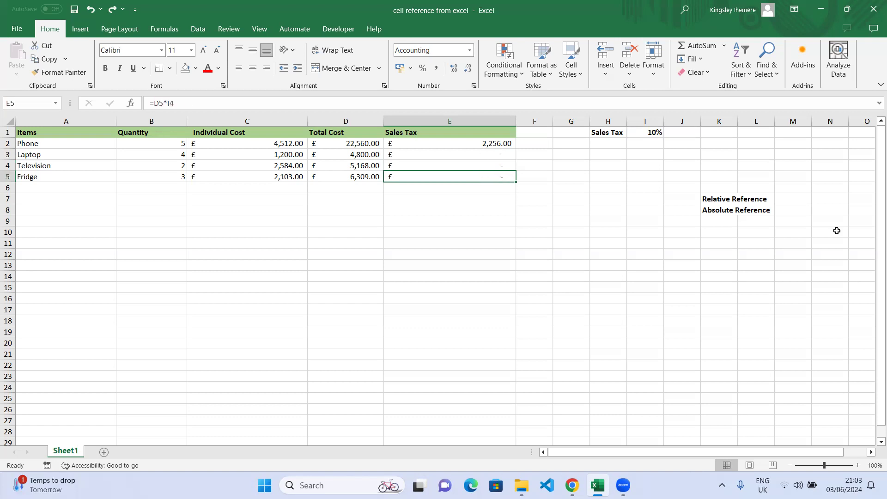
pyautogui.click(746, 200)
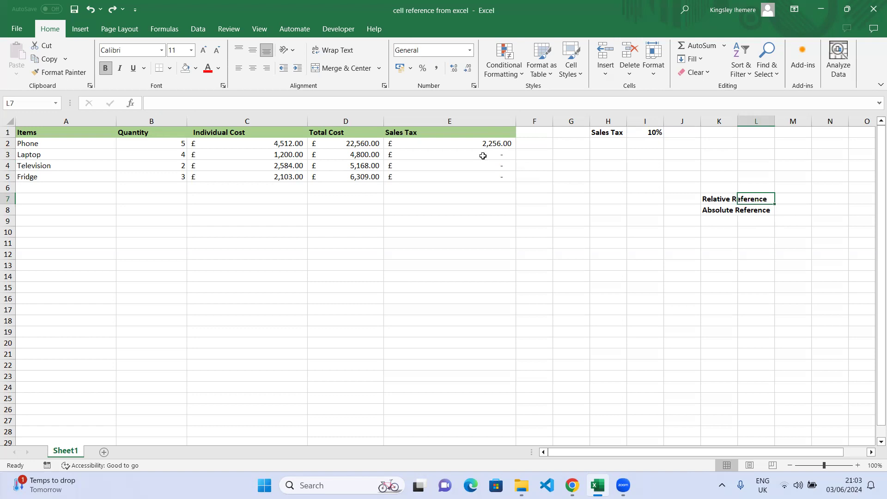
pyautogui.click(653, 133)
pyautogui.moveTo(653, 145); pyautogui.dragTo(651, 177)
pyautogui.click(651, 133)
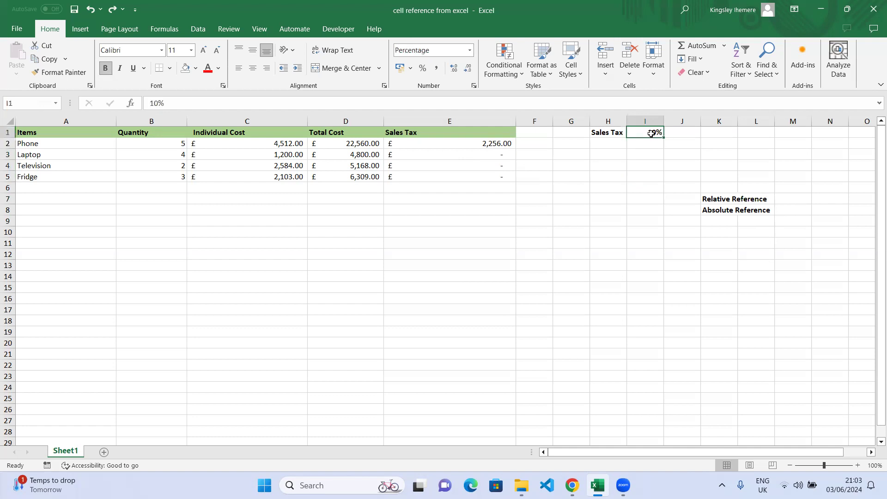
pyautogui.click(362, 156)
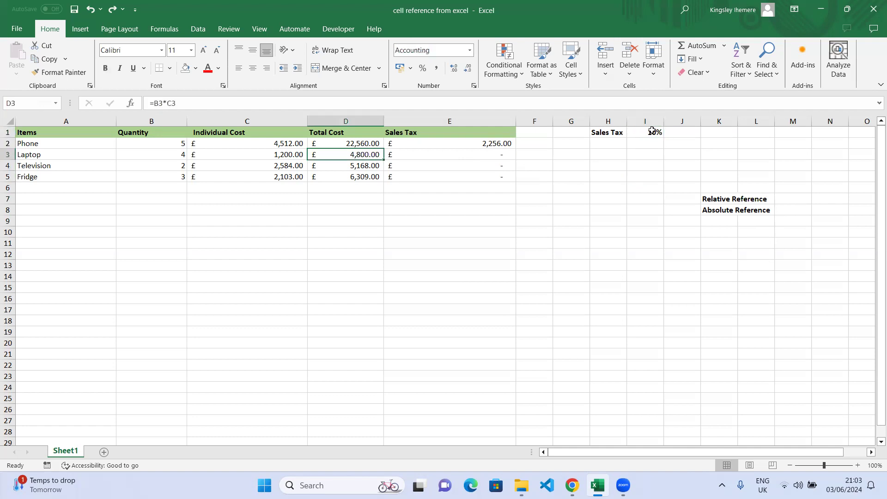
pyautogui.click(355, 168)
pyautogui.click(645, 134)
pyautogui.click(355, 176)
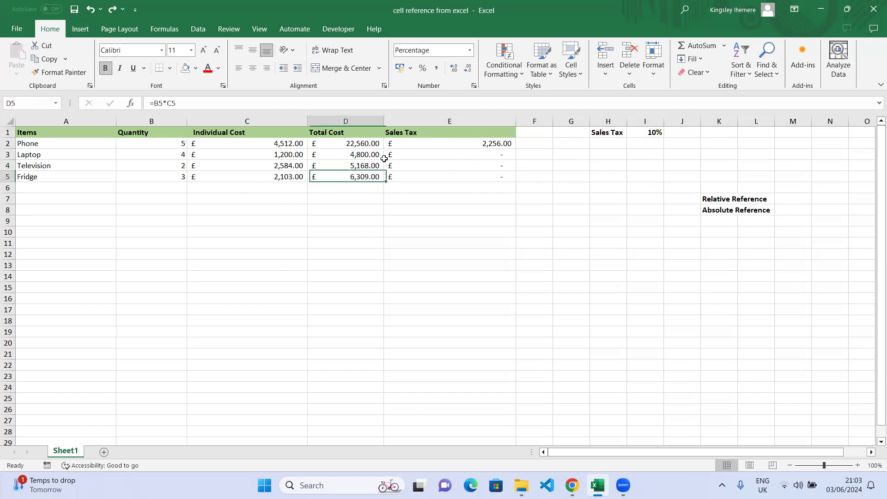
pyautogui.click(646, 133)
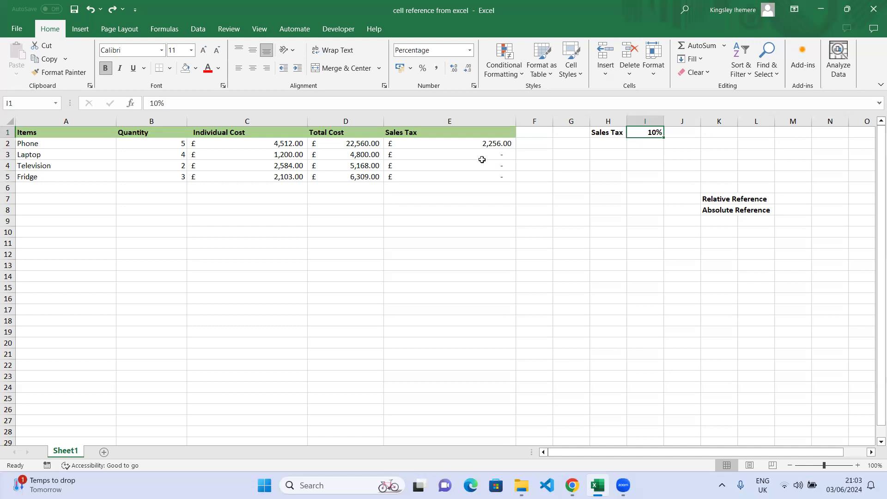
pyautogui.click(500, 145)
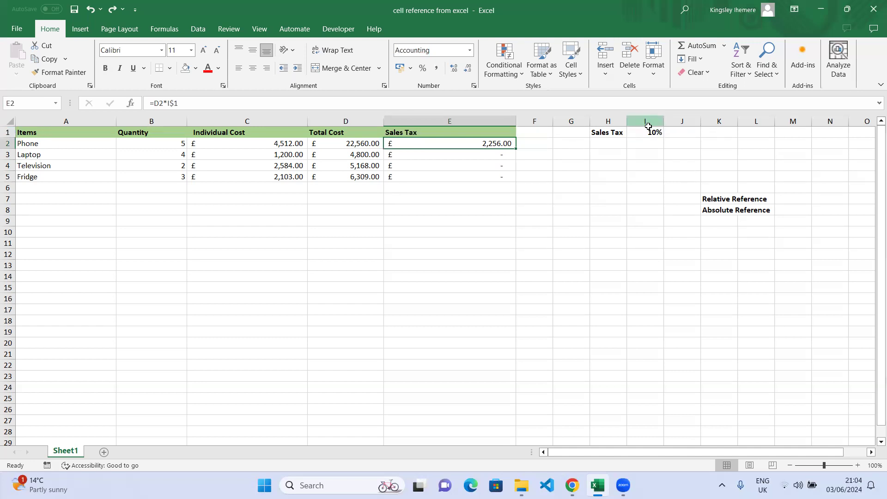
# Remove the $ so E2's formula becomes =D2*I1, then recheck it in the formula bar
pyautogui.click(177, 103)
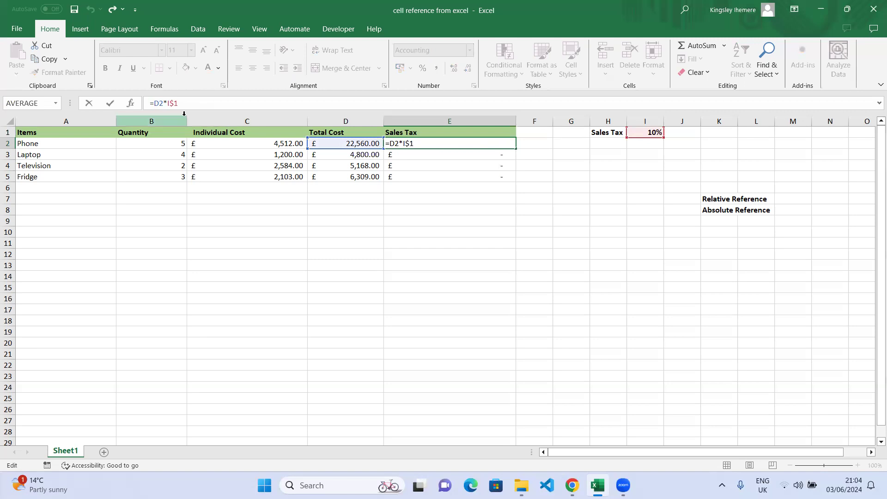
pyautogui.press('BackSpace')
pyautogui.click(602, 180)
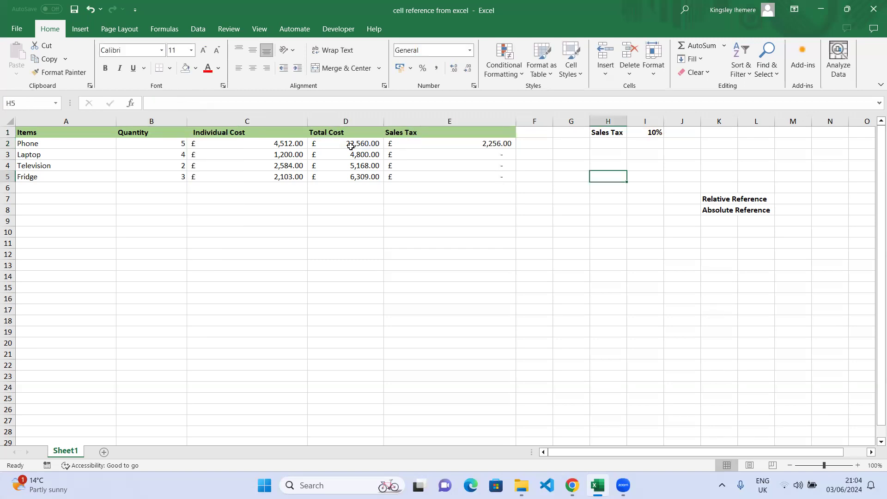
pyautogui.click(481, 142)
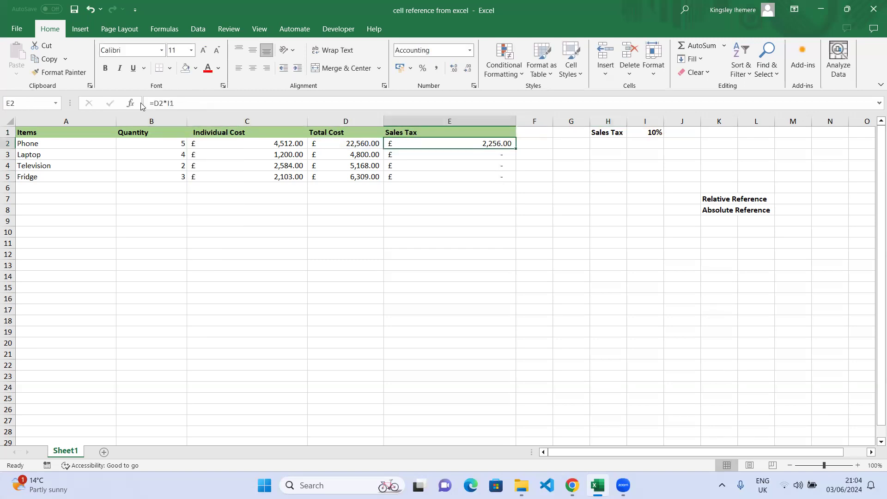
pyautogui.click(171, 103)
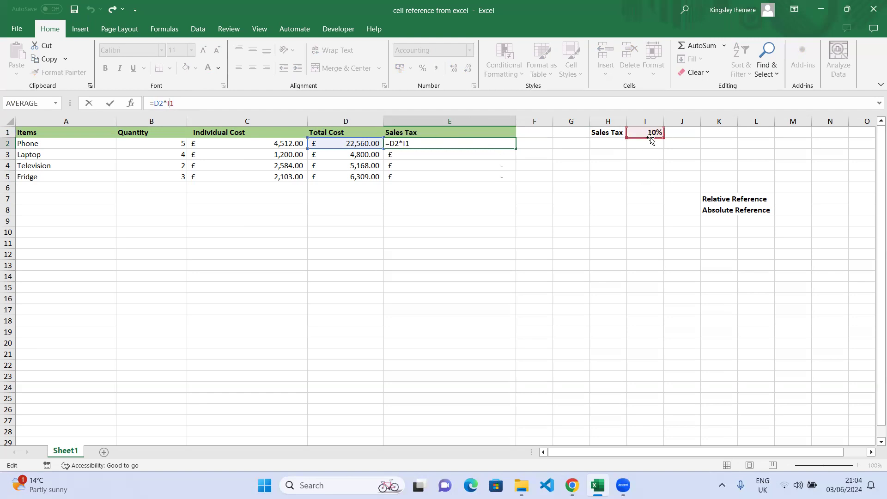
# Re-add the row lock so E2 reads =D2*I$1 again
pyautogui.click(166, 102)
pyautogui.click(171, 102)
pyautogui.write('$')
pyautogui.moveTo(173, 103); pyautogui.dragTo(169, 103)
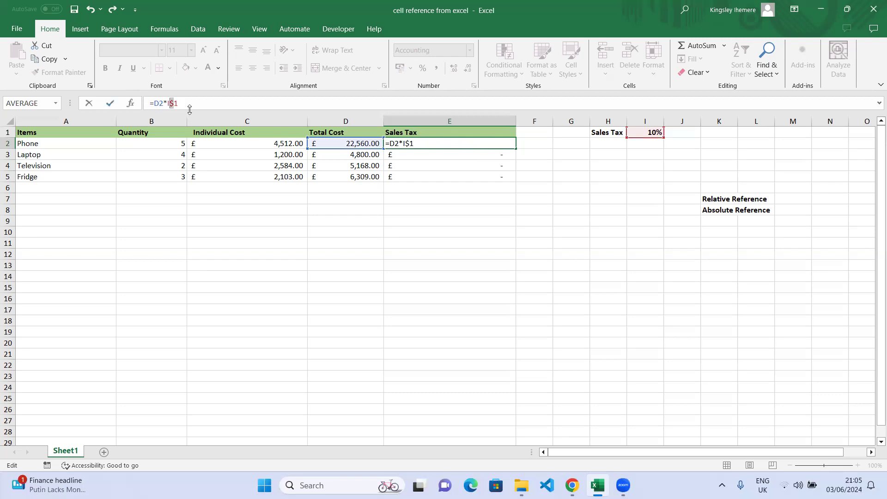
pyautogui.click(110, 103)
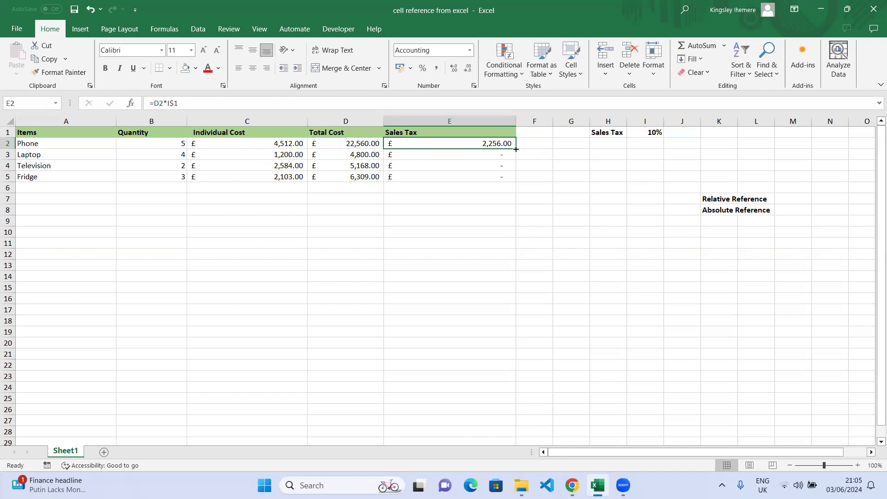
# Fill E2's tax formula down to E5 (£480.00, £516.80, £630.90) and review the referenced cells
pyautogui.moveTo(516, 148); pyautogui.dragTo(503, 177)
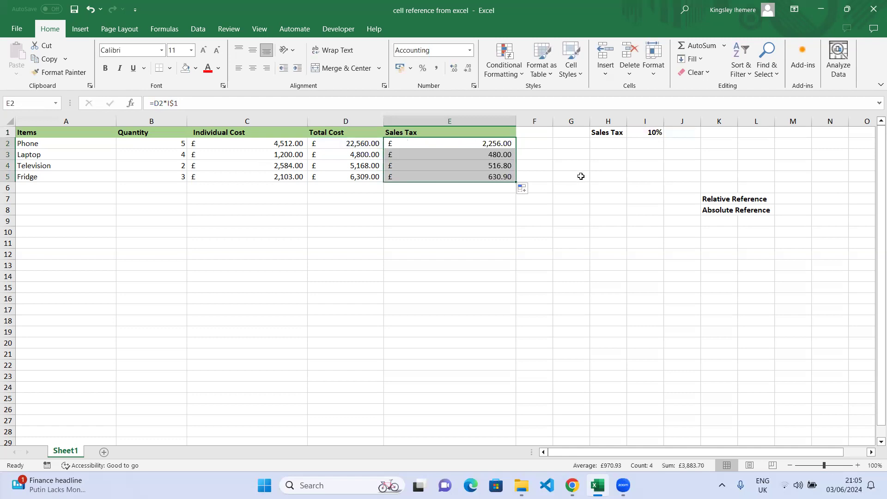
pyautogui.click(491, 154)
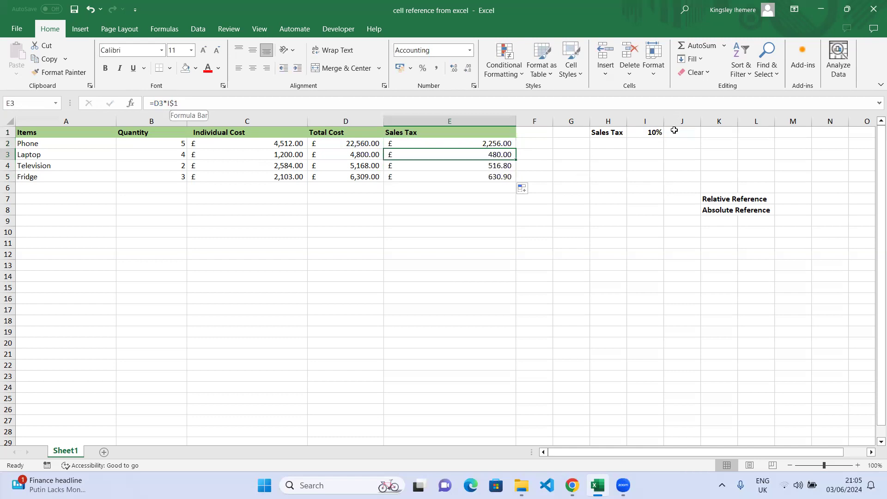
pyautogui.click(654, 133)
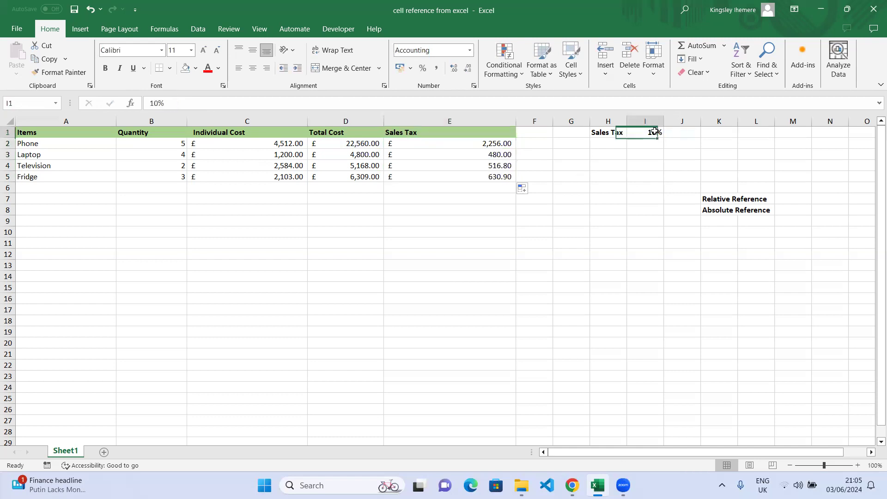
pyautogui.click(502, 154)
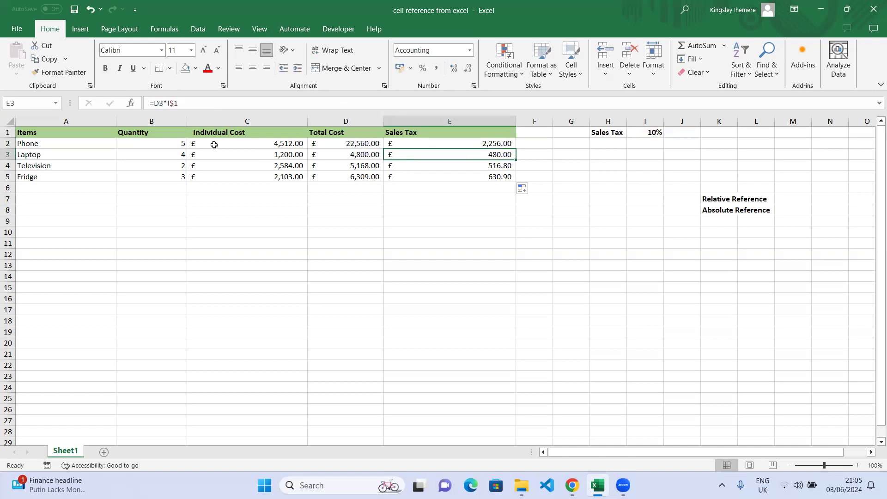
pyautogui.click(369, 146)
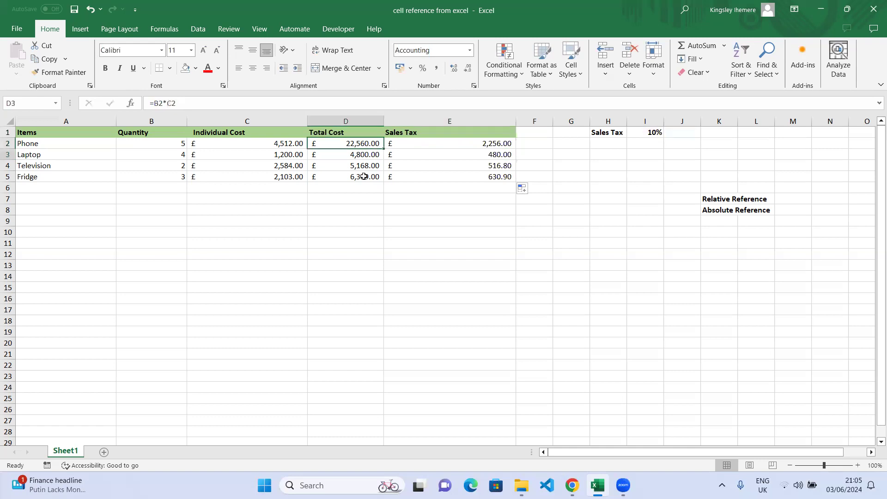
pyautogui.moveTo(364, 154); pyautogui.dragTo(365, 177)
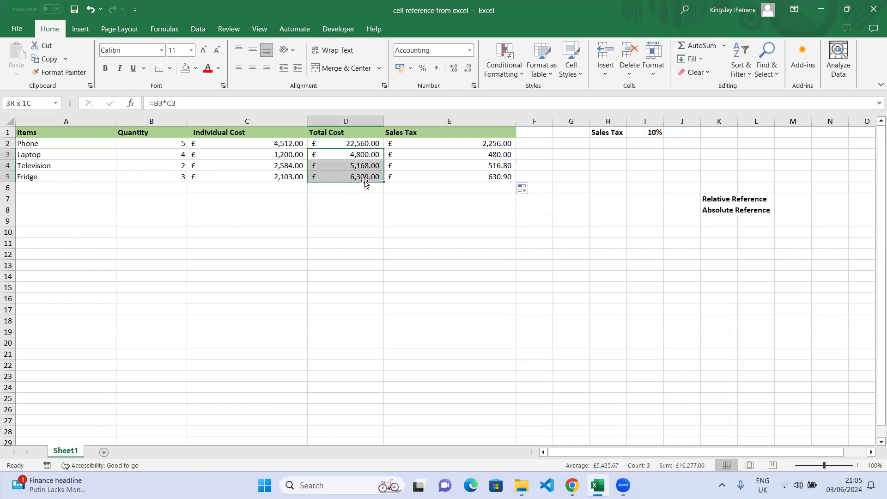
pyautogui.click(506, 159)
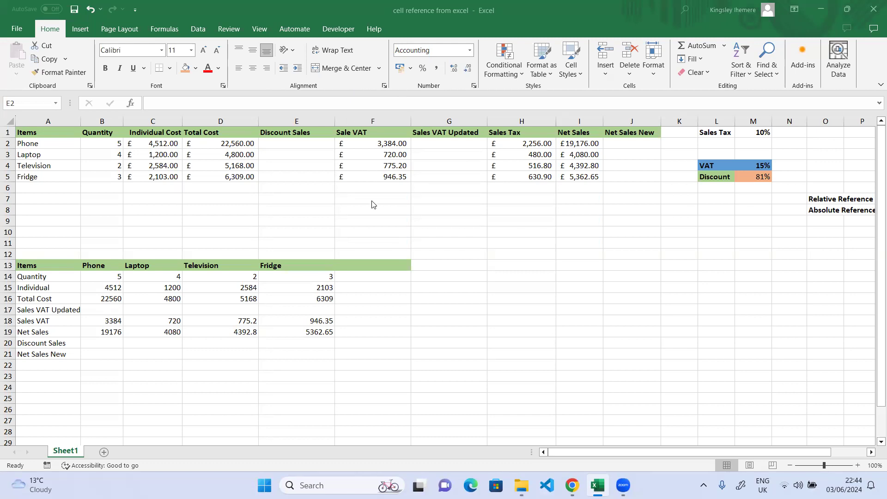
# Enter =D2*M$5 for Discount Sales and fill it down, giving £18,273.60, £3,888.00, £4,186.08, £5,110.29
pyautogui.click(300, 141)
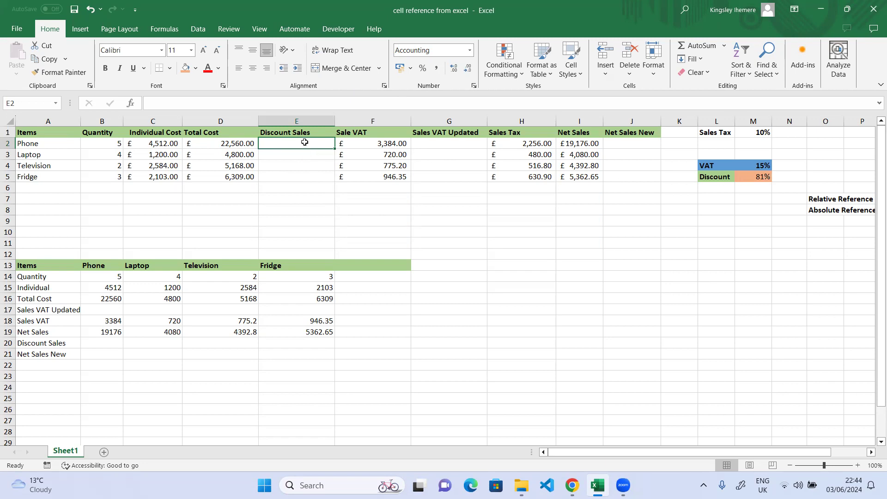
pyautogui.write('=')
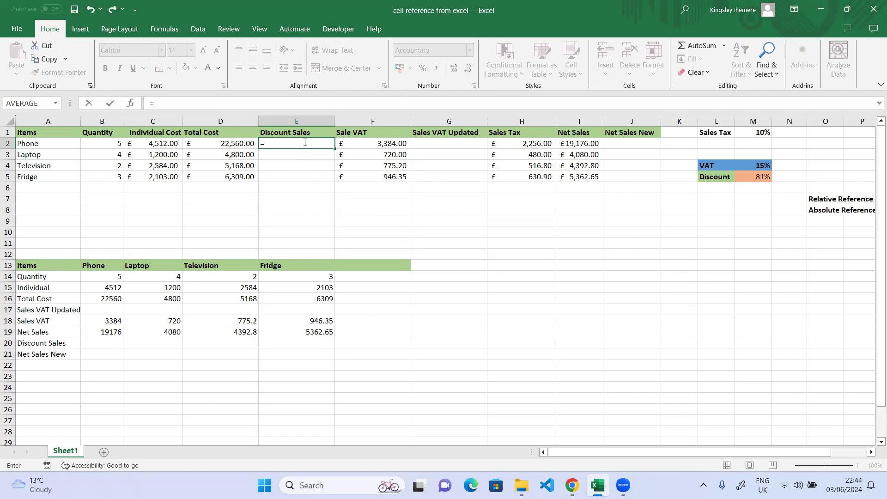
pyautogui.click(233, 145)
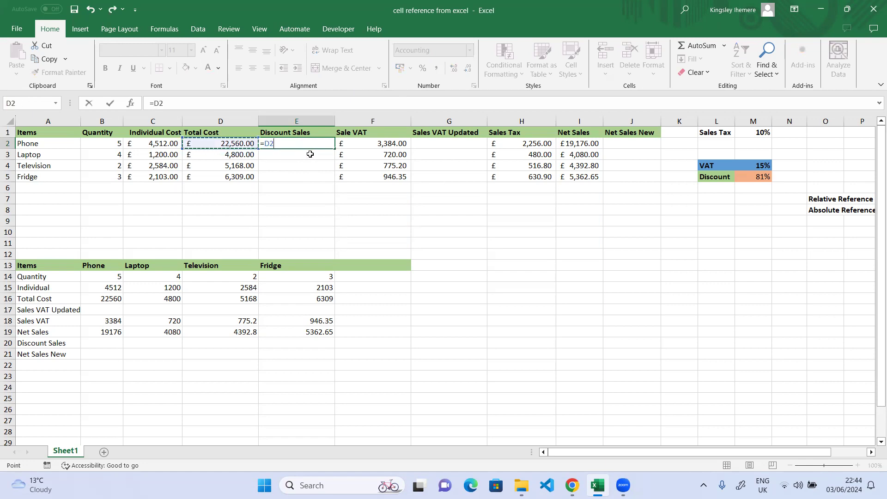
pyautogui.write('*')
pyautogui.click(762, 176)
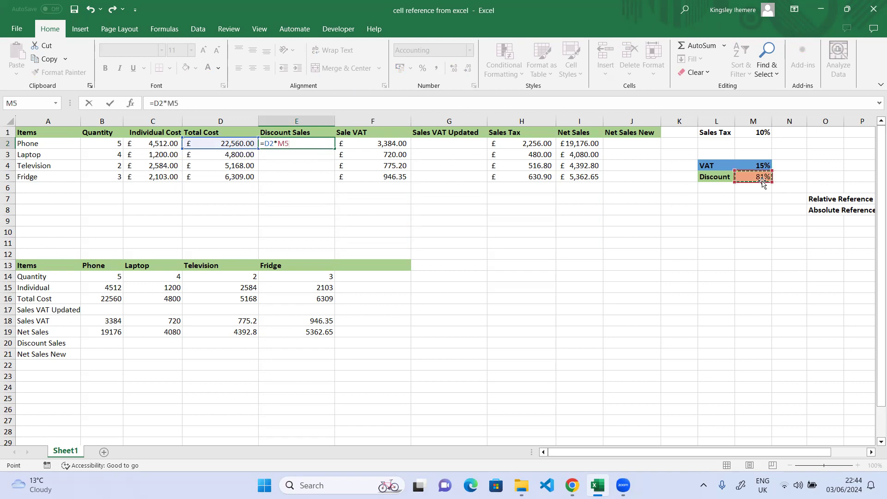
pyautogui.click(174, 103)
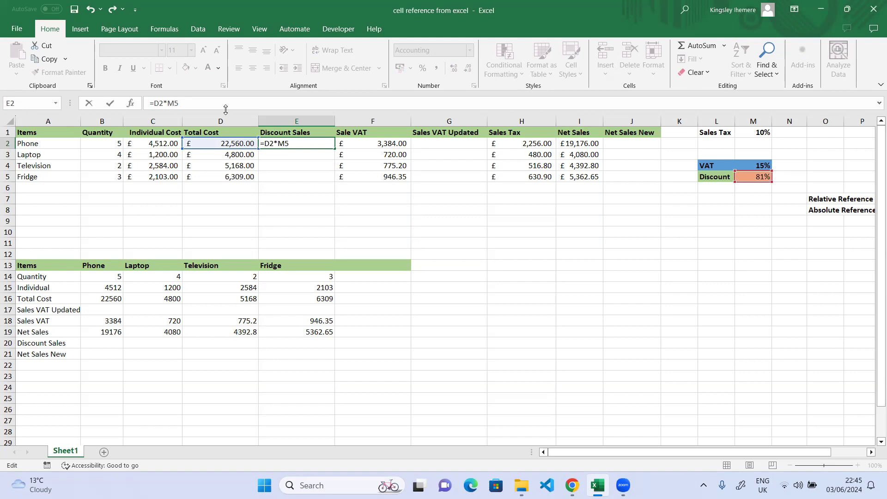
pyautogui.press('F4')
pyautogui.press('F4')
pyautogui.click(112, 104)
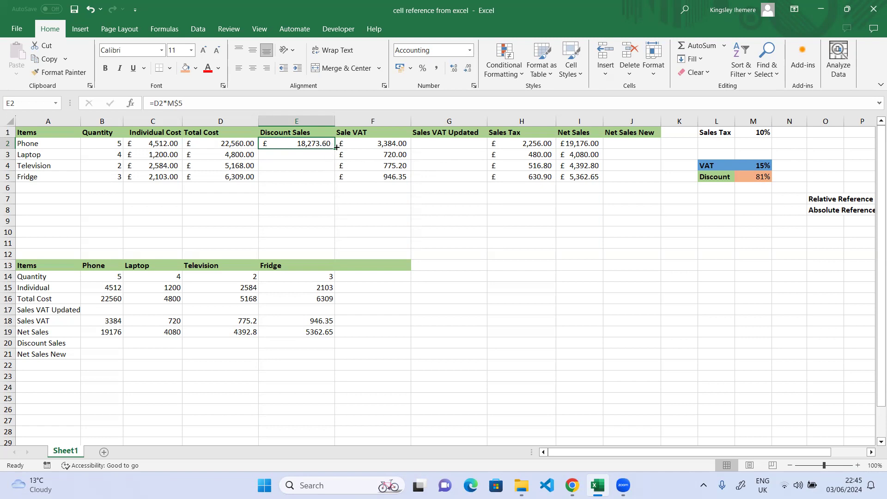
pyautogui.moveTo(334, 148); pyautogui.dragTo(336, 181)
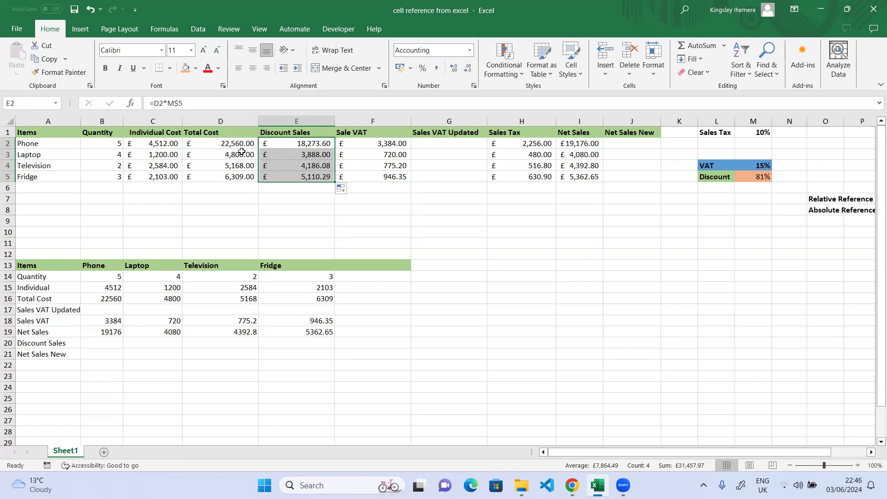
pyautogui.click(319, 143)
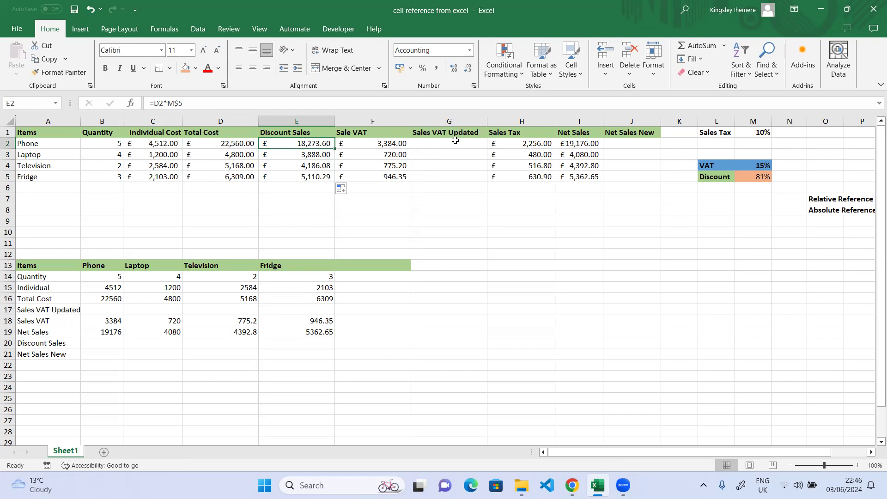
# Enter =(D2-E2)*M$4 in G2 to apply the 15% VAT to the discounted total
pyautogui.click(440, 144)
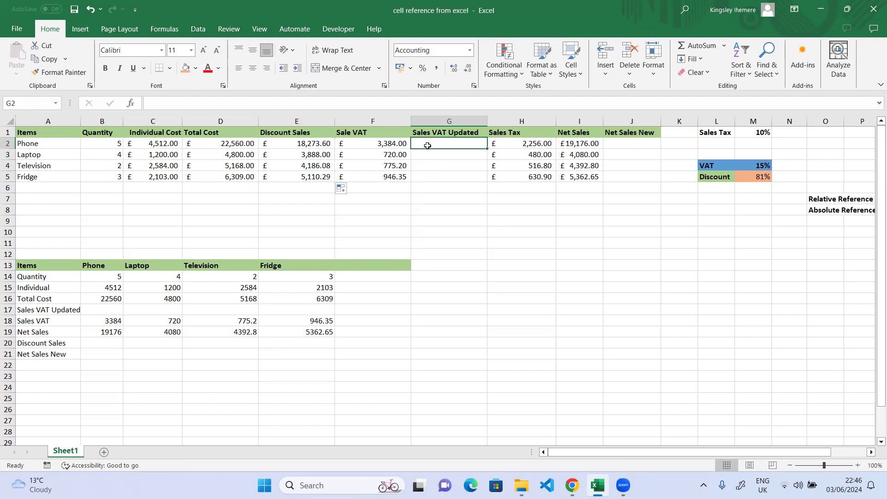
pyautogui.write('=')
pyautogui.click(220, 146)
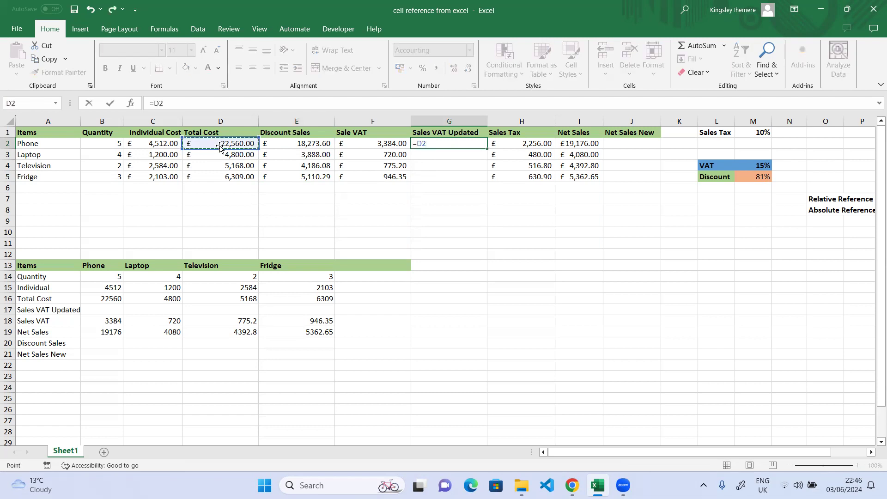
pyautogui.write('-')
pyautogui.click(295, 146)
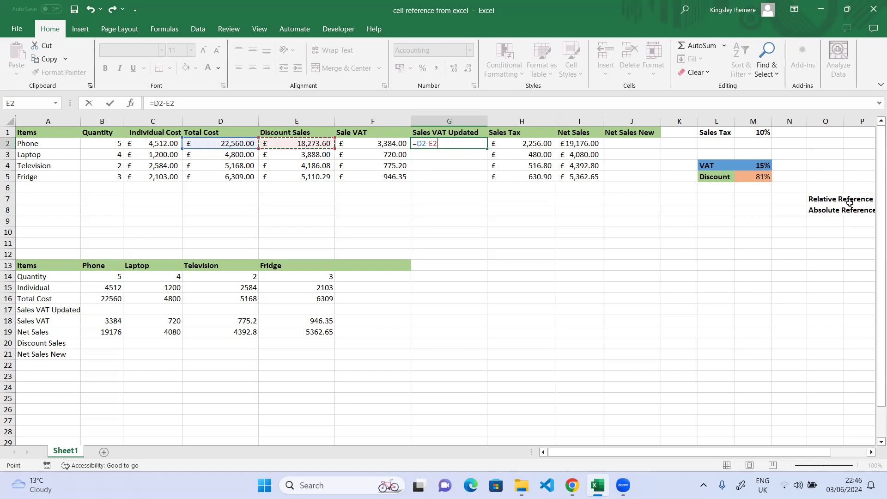
pyautogui.click(419, 143)
pyautogui.write('(')
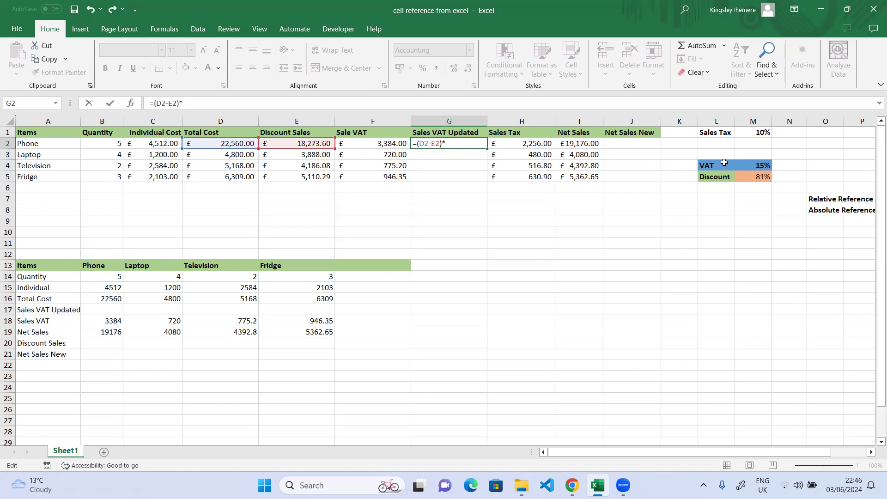
pyautogui.click(764, 167)
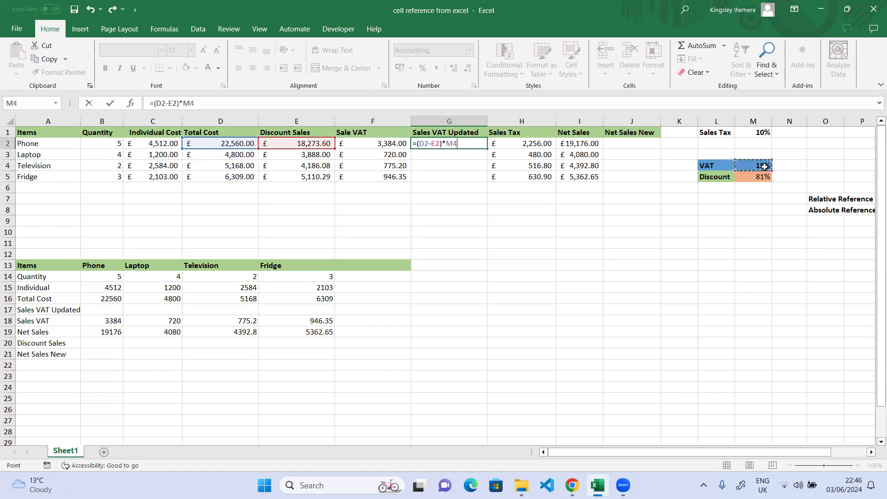
pyautogui.click(191, 104)
pyautogui.press('F4')
pyautogui.press('F4')
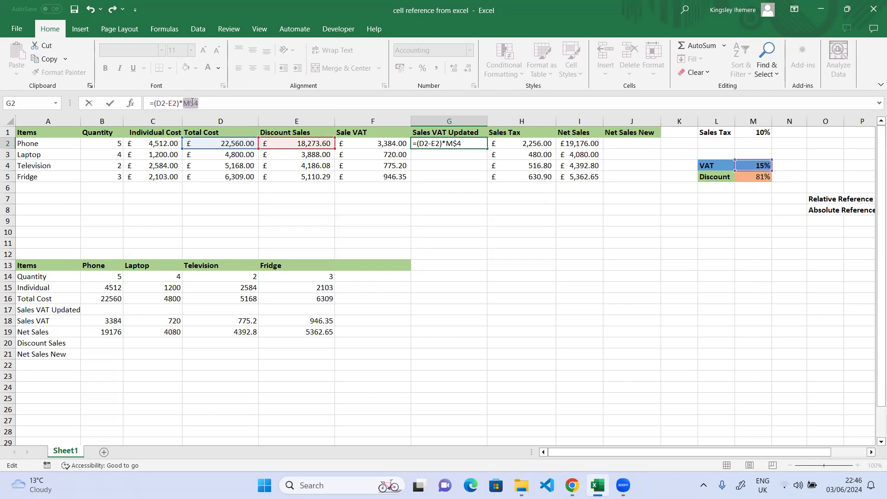
pyautogui.click(111, 103)
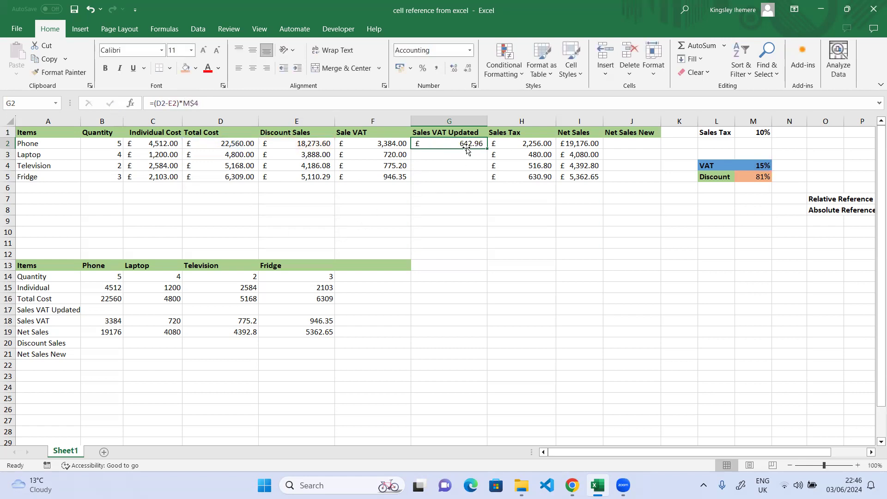
# Fill the VAT formula down to G5 (£642.96, £136.80, £147.29, £179.81) and review D2 and E2
pyautogui.moveTo(487, 149); pyautogui.dragTo(486, 179)
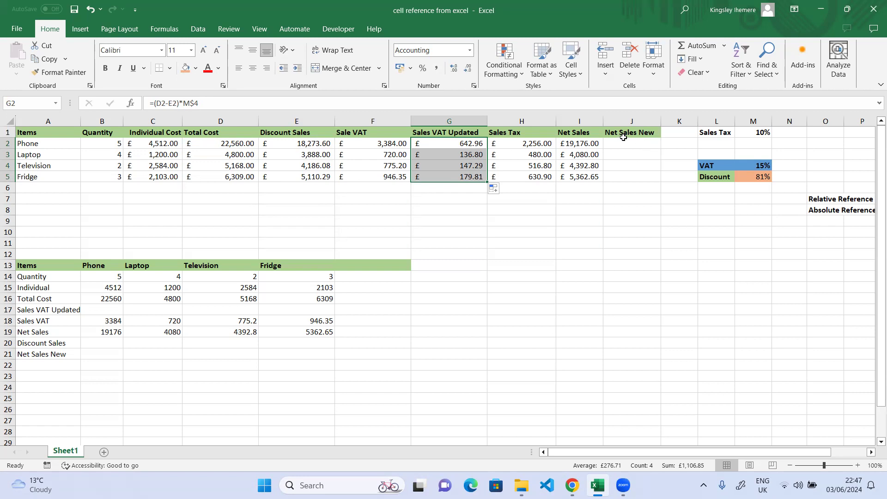
pyautogui.click(239, 144)
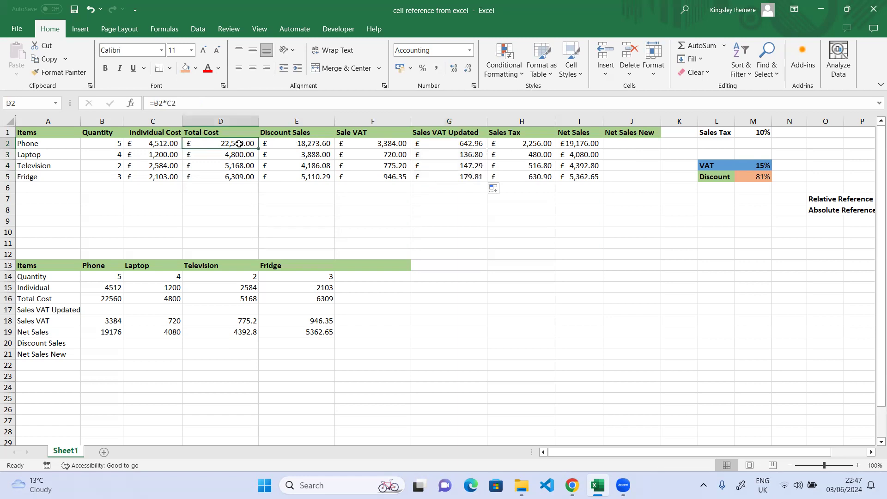
pyautogui.click(314, 145)
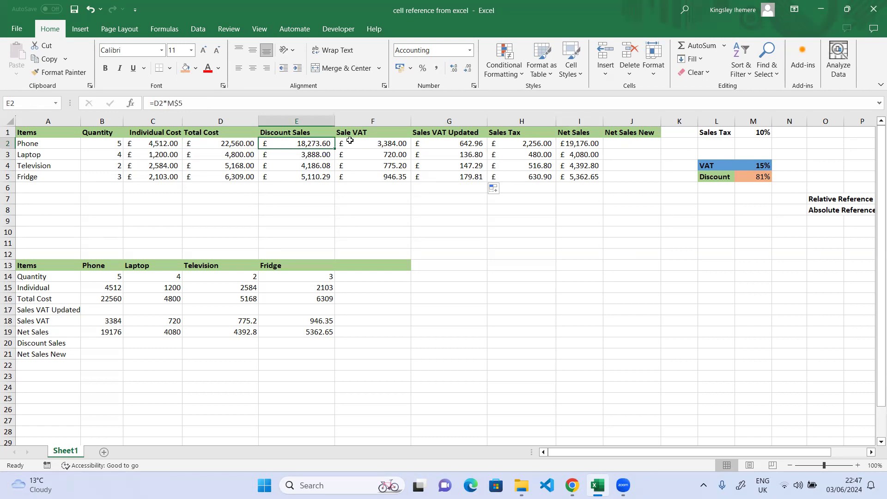
# Enter =D2-E2-G2 in J2 for the Phone's net sales
pyautogui.click(627, 144)
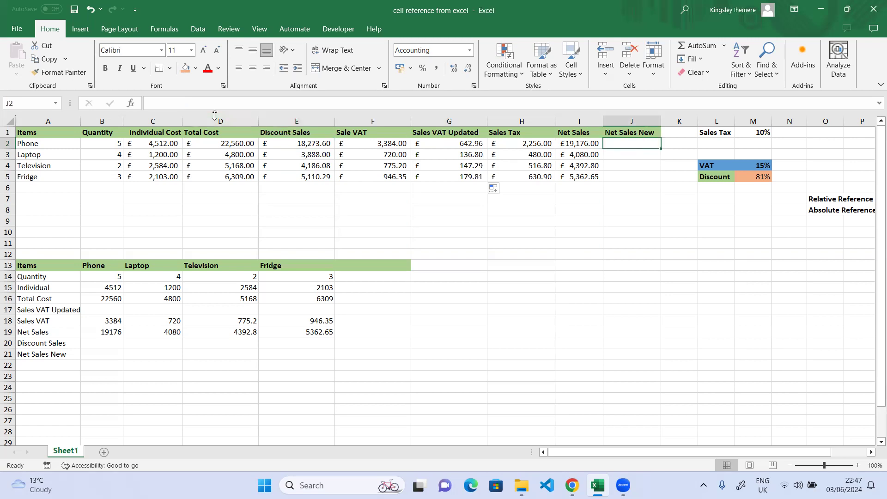
pyautogui.write('=')
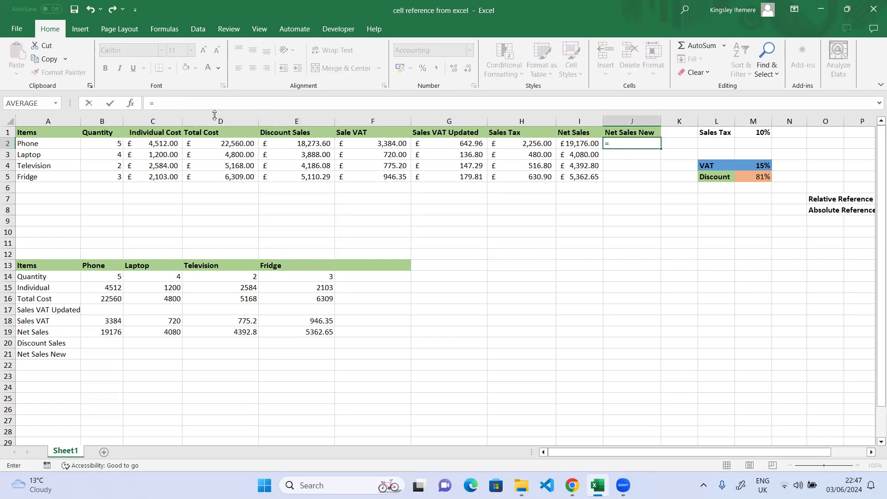
pyautogui.click(221, 142)
pyautogui.write('-')
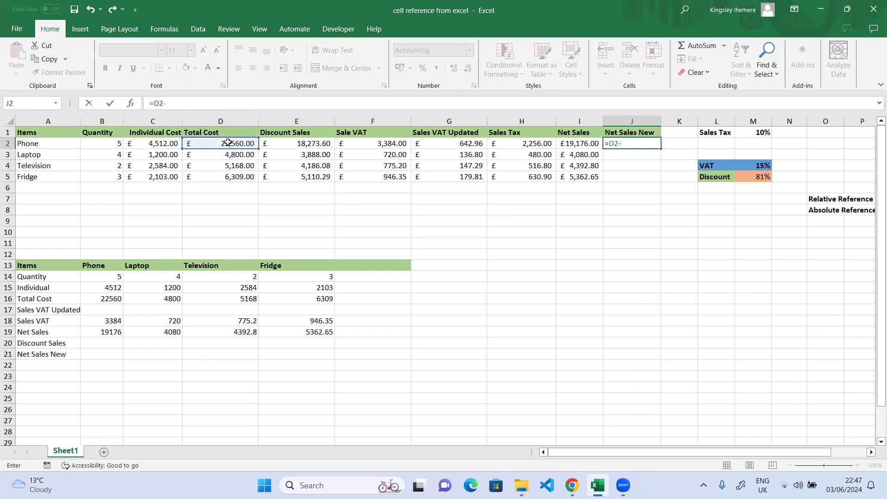
pyautogui.click(290, 146)
pyautogui.write('-')
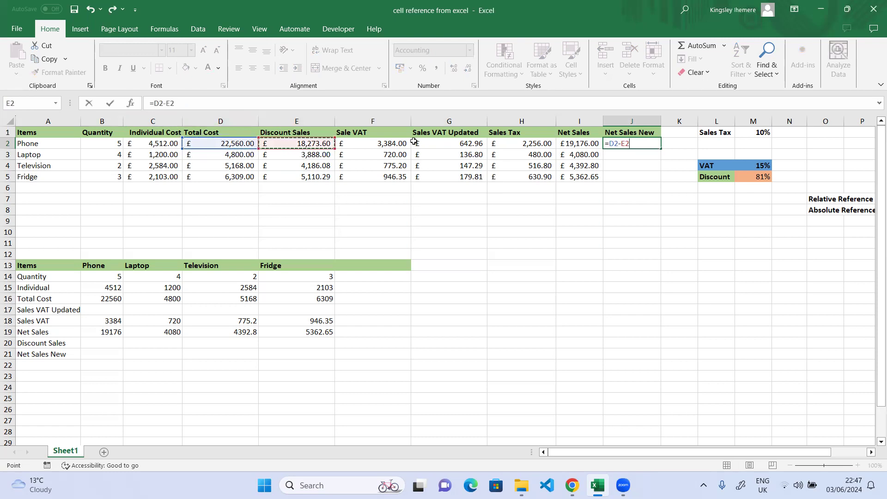
pyautogui.click(469, 144)
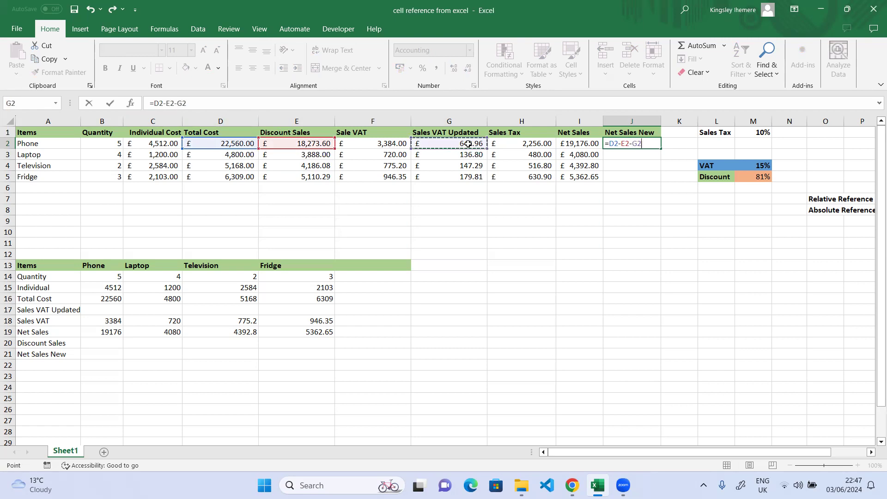
pyautogui.press('Return')
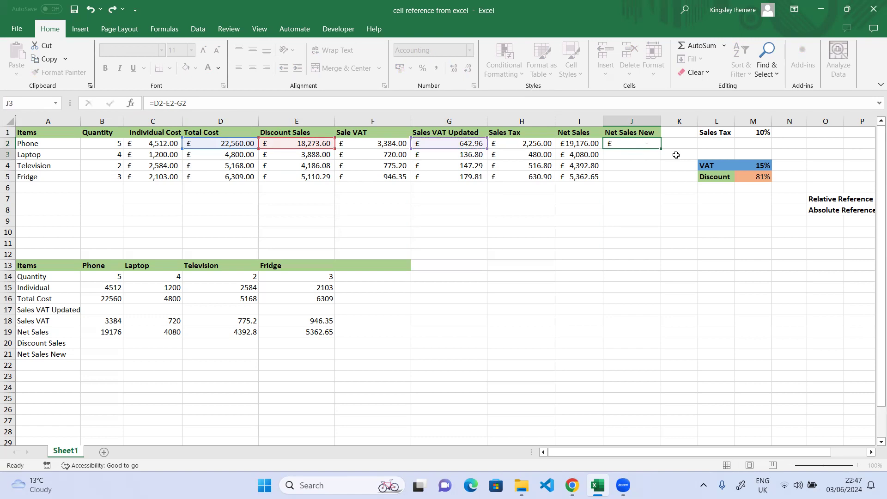
# Fill the net sales formula down to J5, giving £3,643.44, £775.20, £834.63 and £1,018.90
pyautogui.click(645, 145)
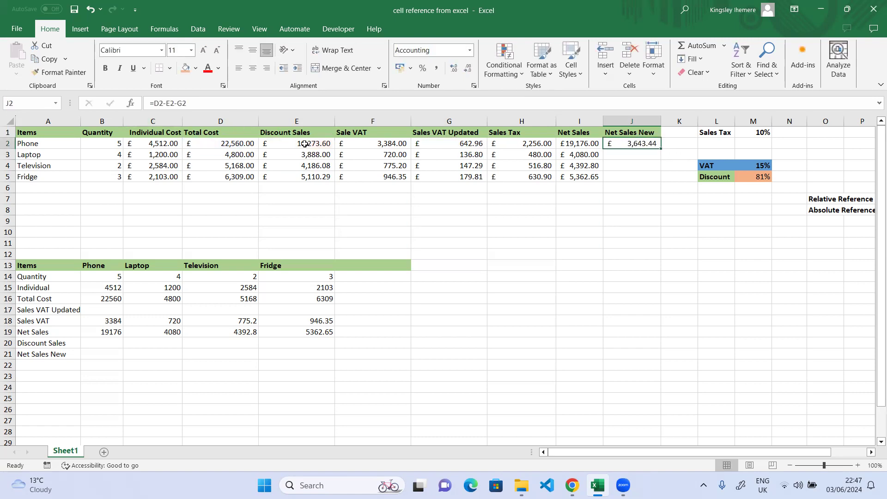
pyautogui.moveTo(662, 149); pyautogui.dragTo(715, 175)
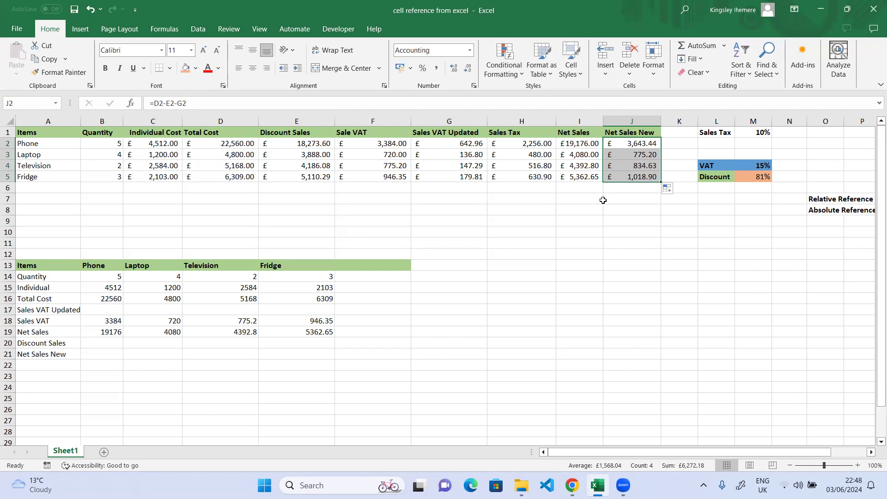
pyautogui.click(722, 51)
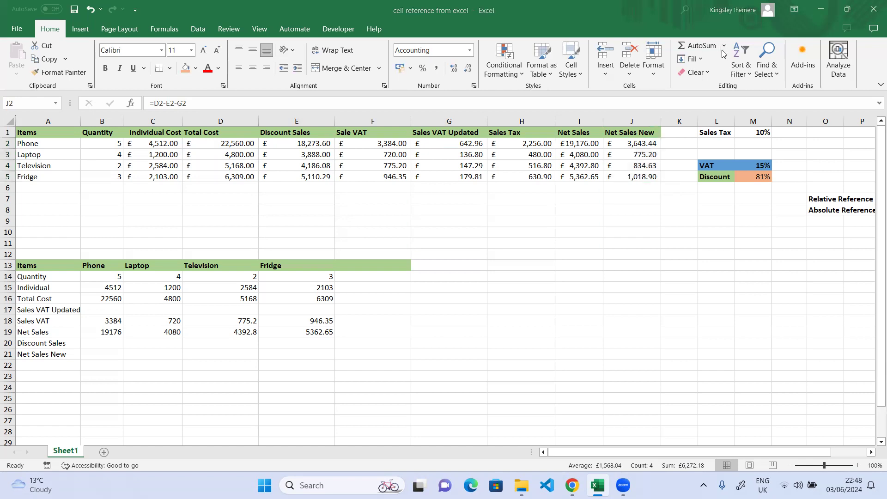